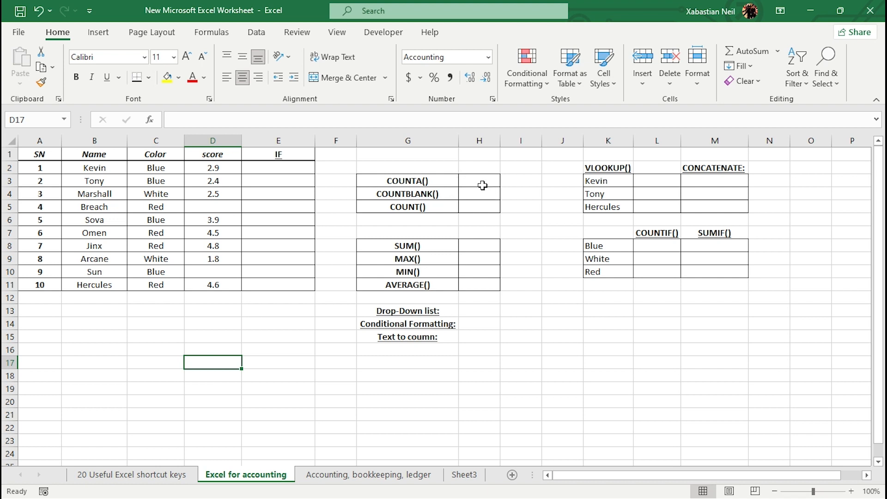
Count the non-empty score cells by entering =COUNTA(D2:D11) in cell H3.
left_click(485, 179)
double_click(485, 180)
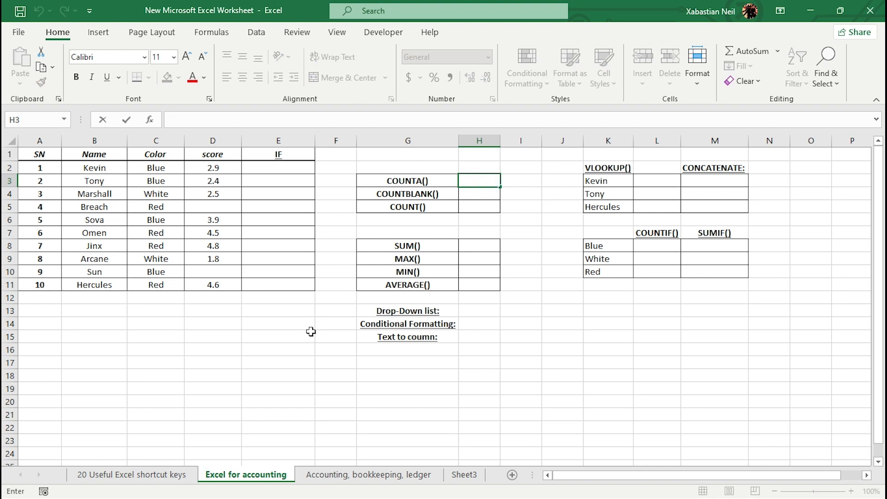
double_click(487, 184)
type("=")
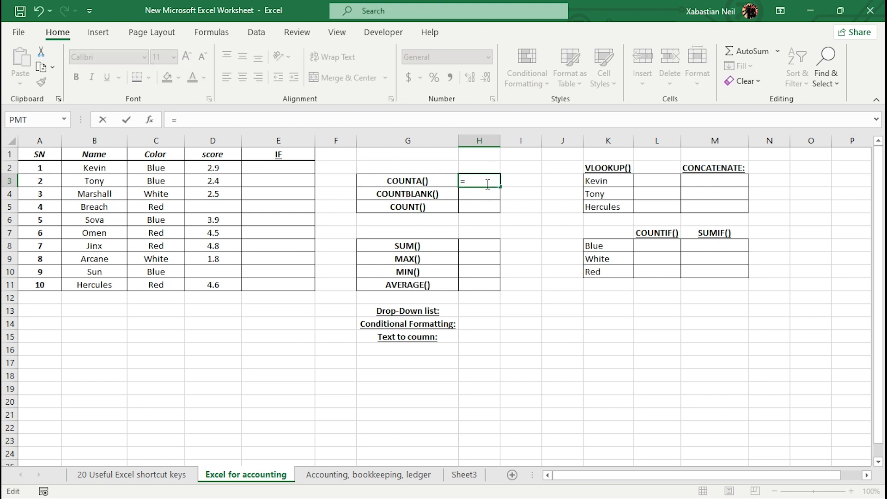
type("counta")
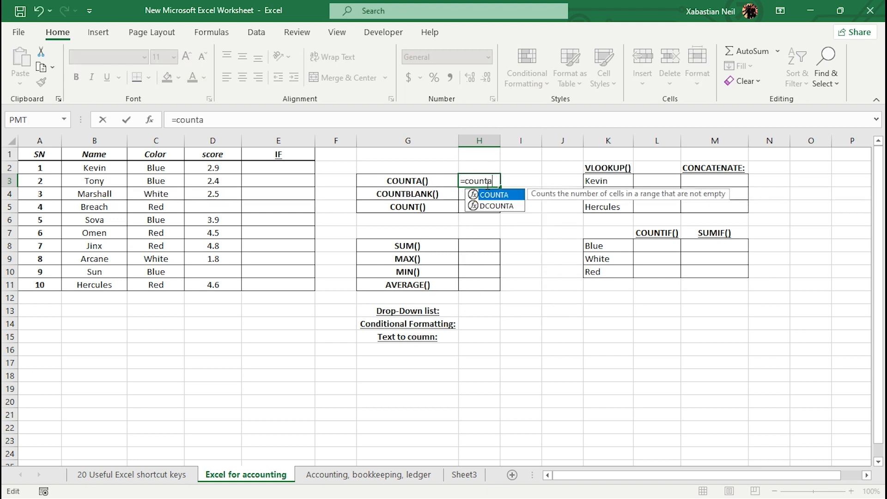
key("Tab")
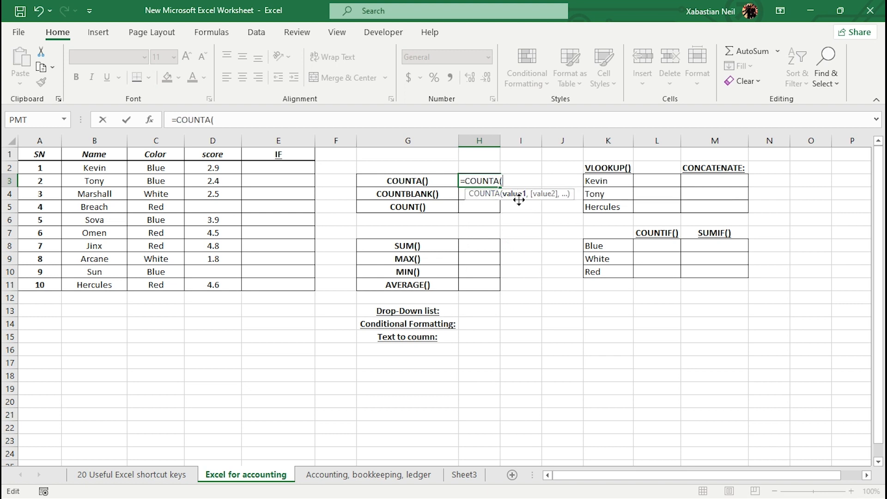
left_click_drag(214, 167, 219, 284)
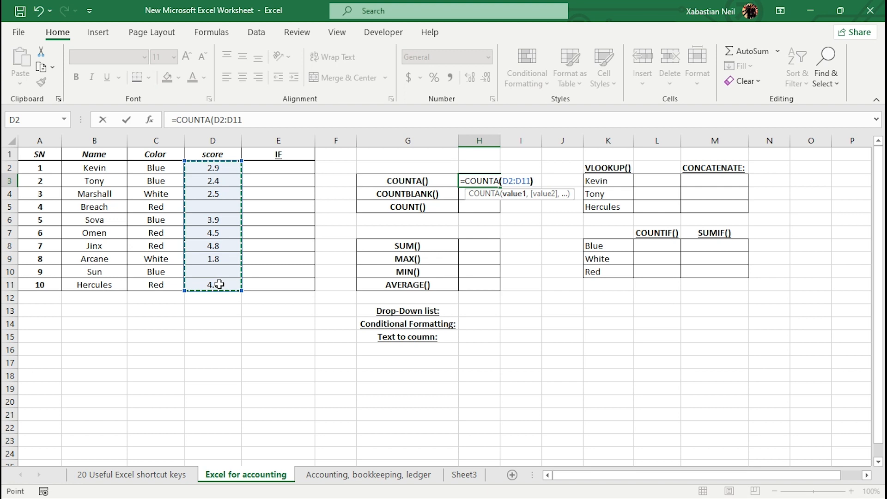
type(")")
key("Return")
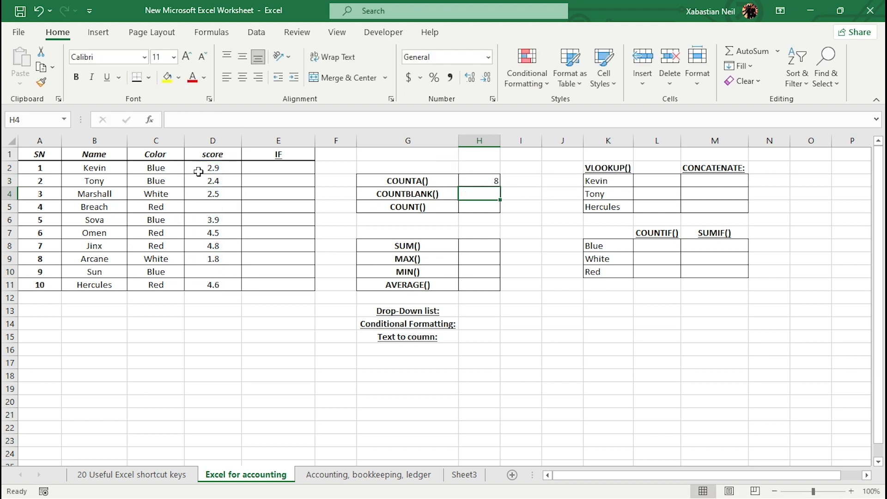
Count the empty score cells by entering =COUNTBLANK(D2:D11) in cell H4.
left_click_drag(216, 172, 218, 177)
left_click(224, 169)
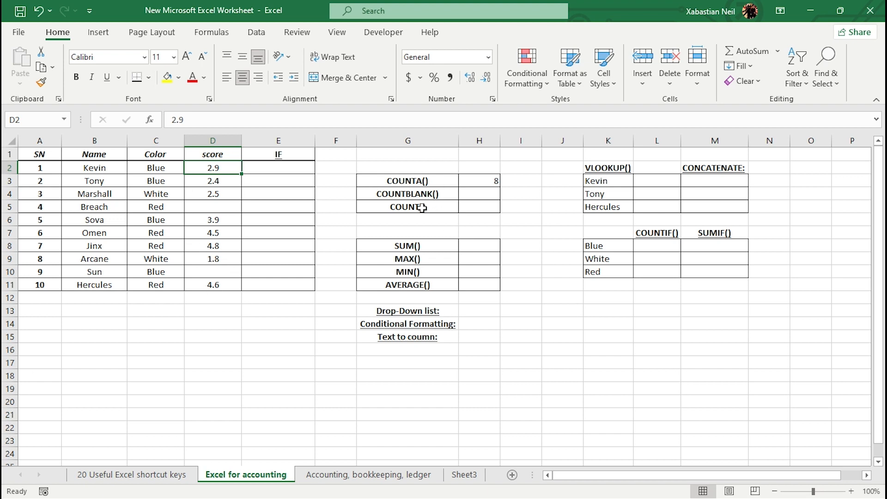
double_click(491, 193)
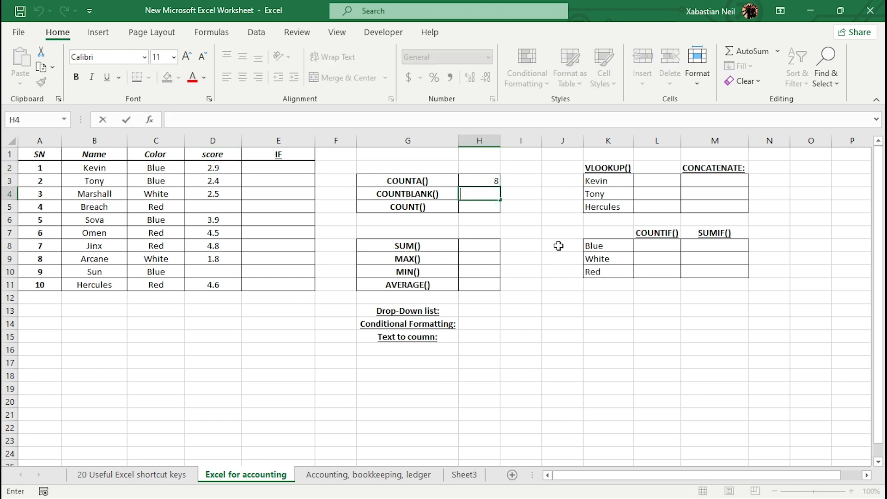
type("=countb")
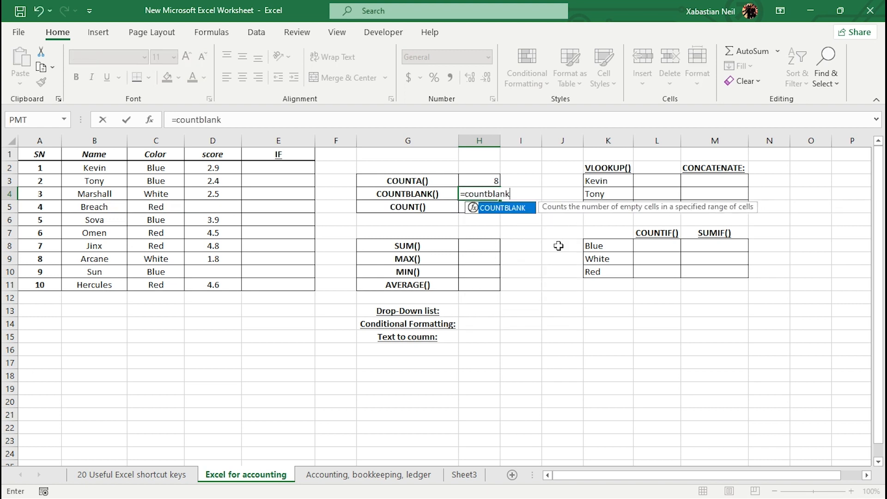
type("lank")
key("Tab")
left_click_drag(213, 169, 215, 283)
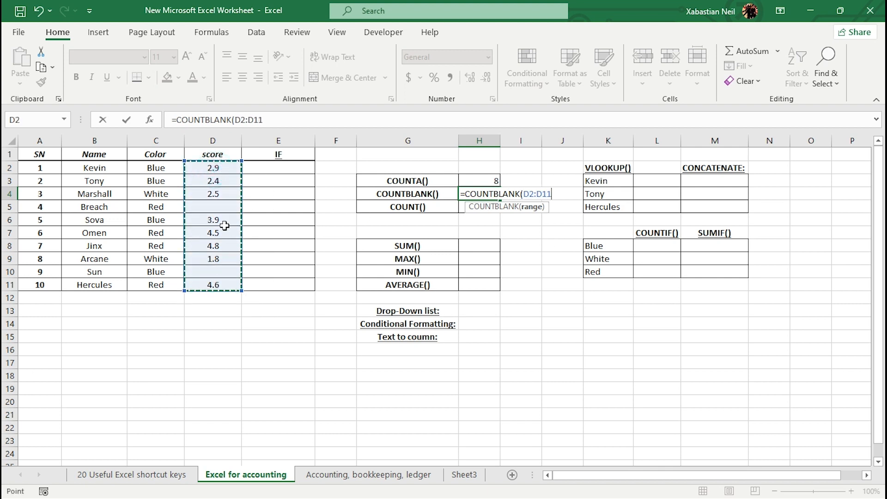
type(")")
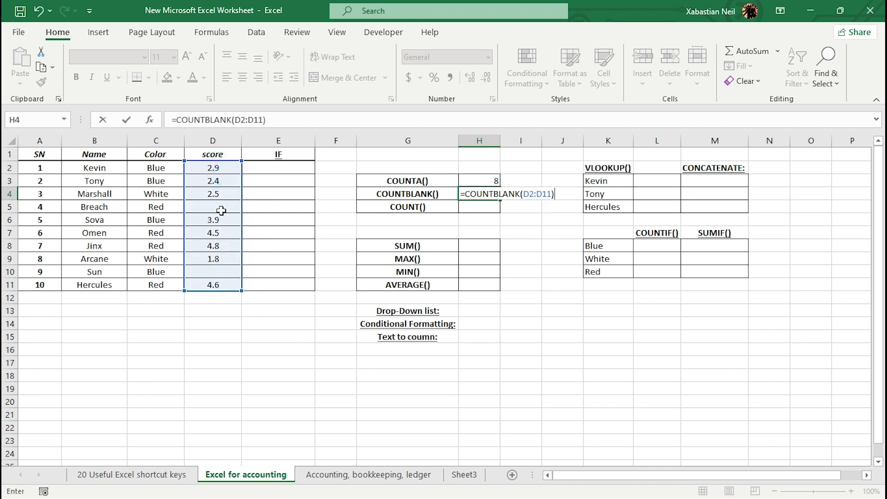
key("Return")
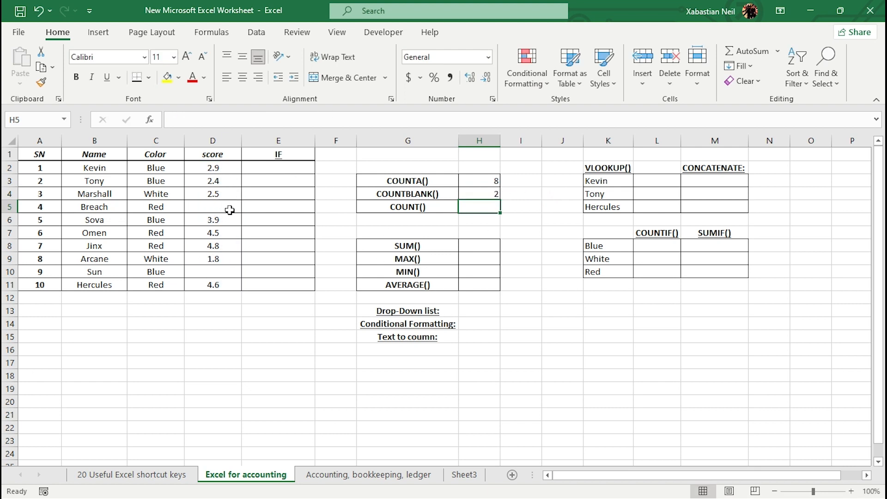
Count the numeric score entries by entering =COUNT(D2:D11) in cell H5.
left_click(221, 276)
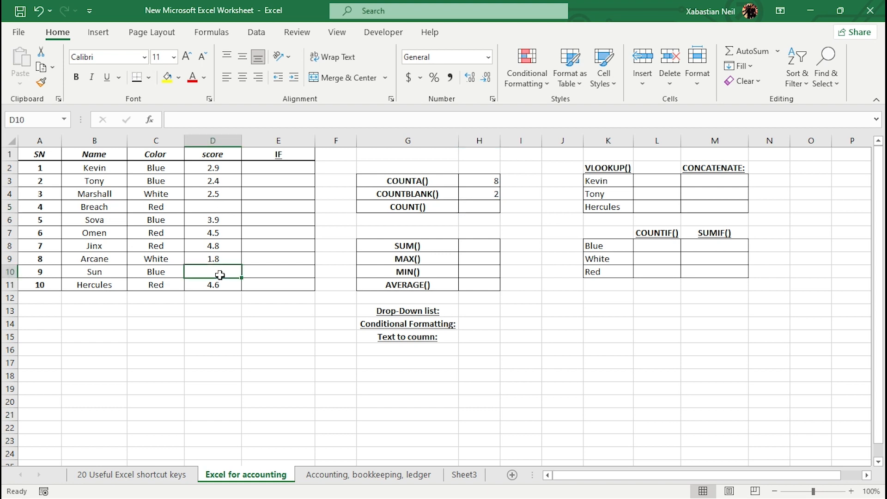
left_click(464, 215)
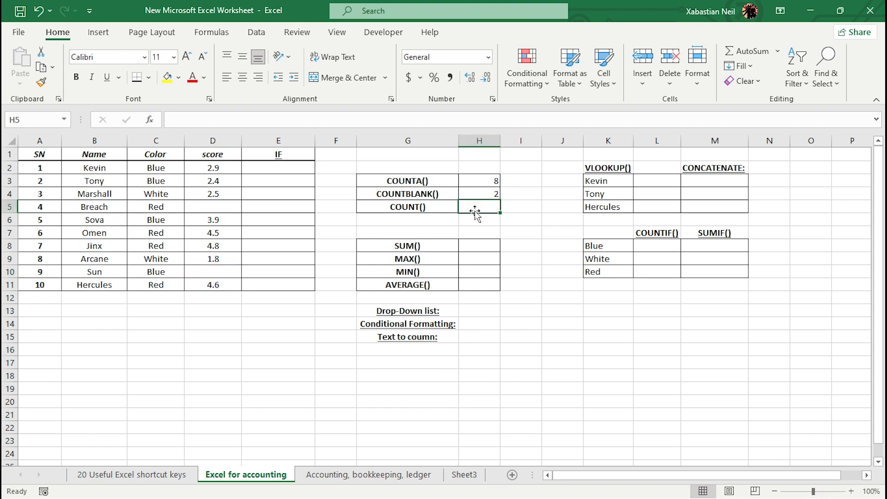
double_click(463, 217)
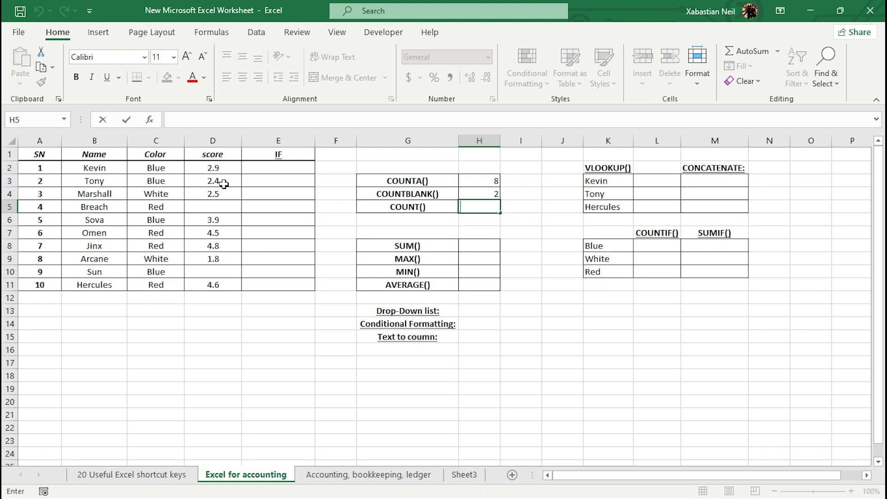
left_click(486, 210)
type("=co")
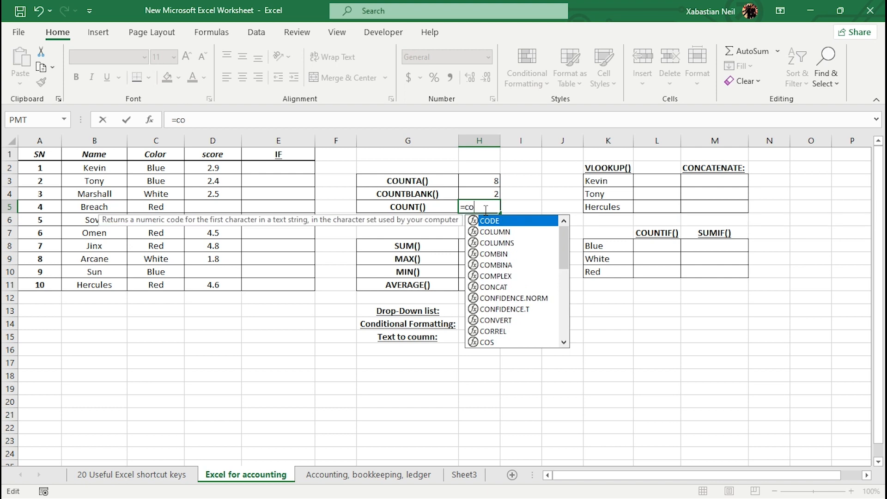
type("unt(")
left_click_drag(220, 170, 223, 279)
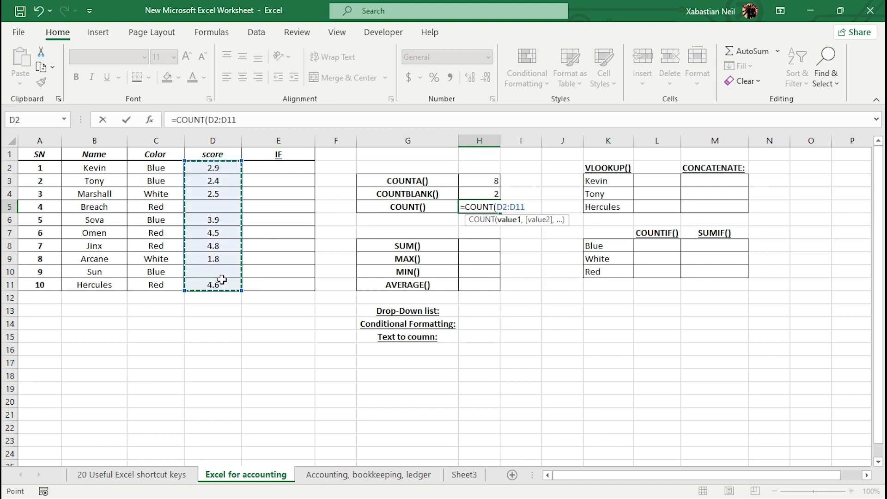
type(")")
key("Return")
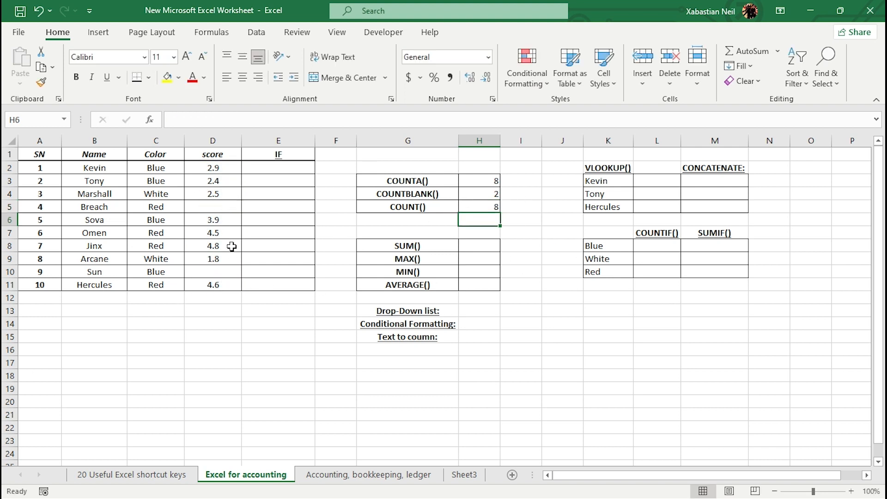
Fill the two blank score cells with 4 in D5 and 7 in D10 to test the count formulas.
left_click(228, 205)
type("4")
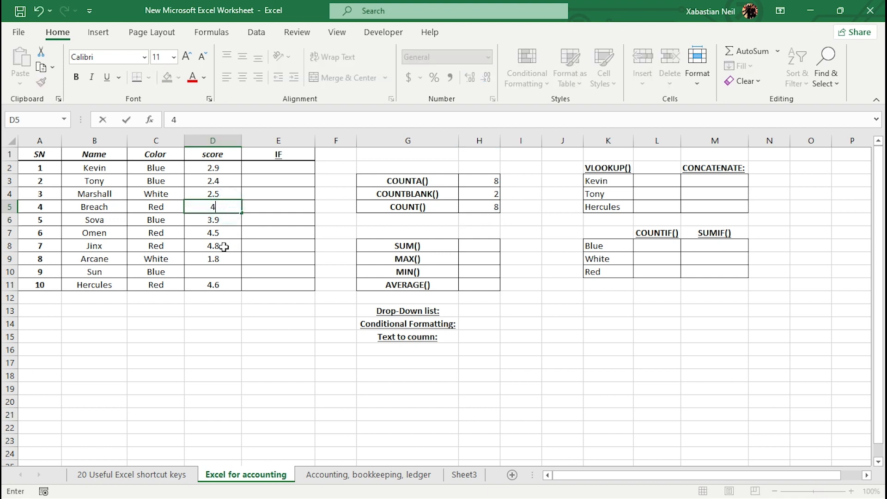
left_click(218, 271)
type("7")
left_click(297, 282)
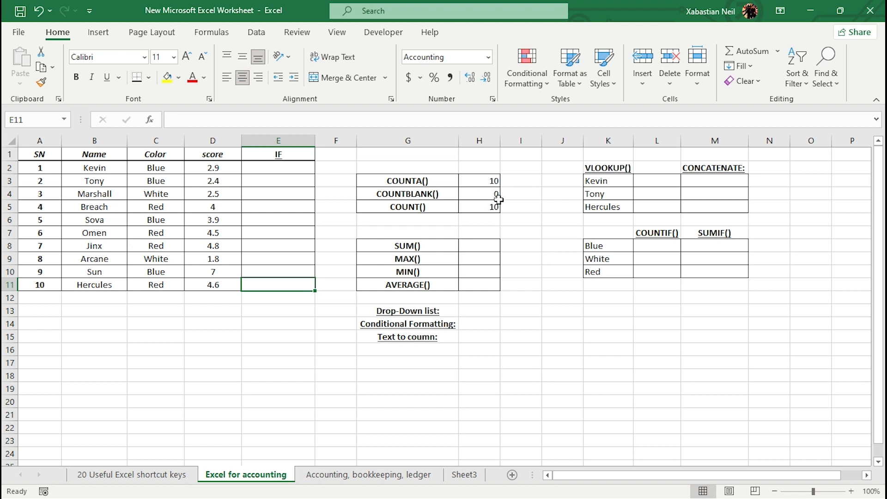
Clear the test scores from cells D10 and D5 so both are blank again.
double_click(218, 273)
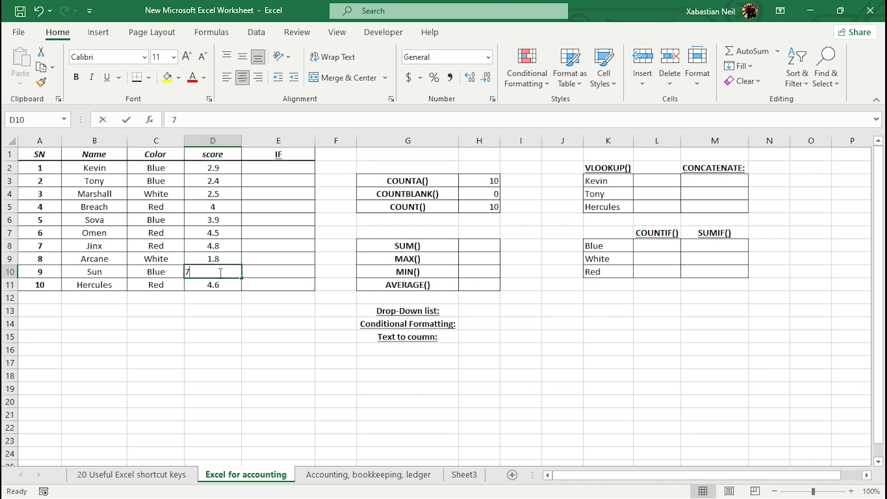
key("BackSpace")
left_click(225, 203)
double_click(231, 204)
key("BackSpace")
left_click(319, 335)
left_click(320, 336)
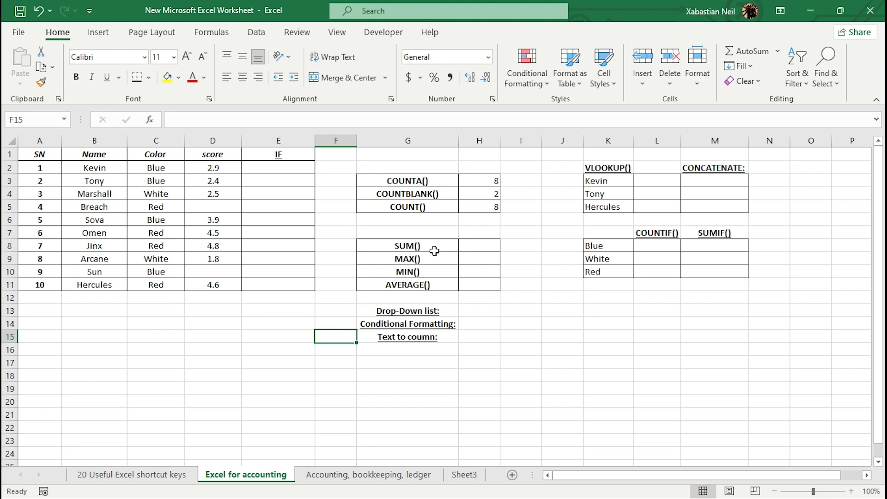
Add up the first three scores by entering =SUM(D2:D4) in cell H8.
double_click(481, 243)
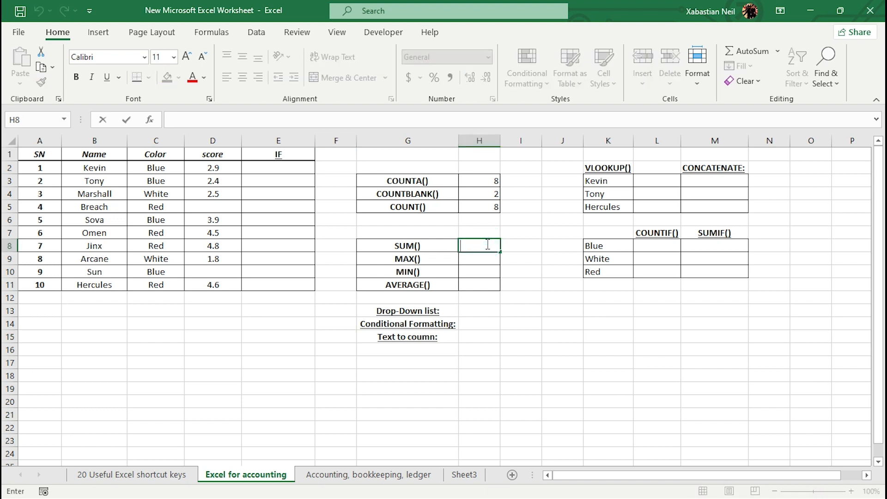
type("=sum")
key("Tab")
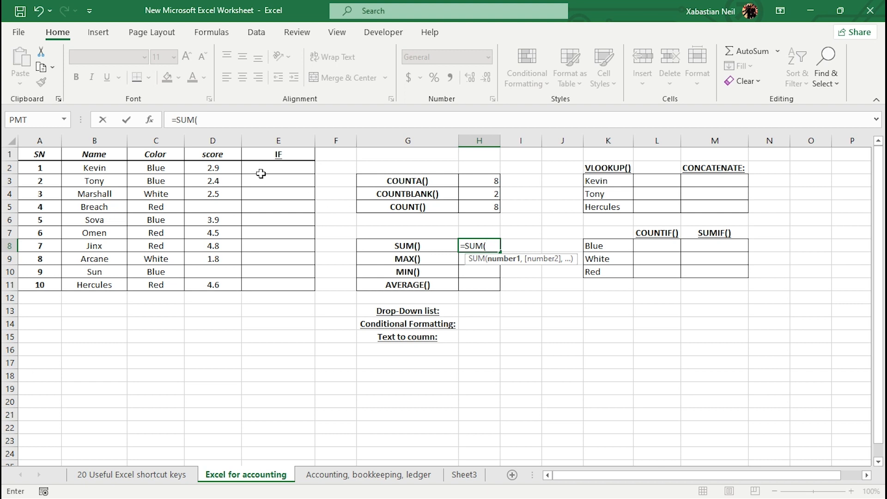
left_click_drag(235, 168, 222, 193)
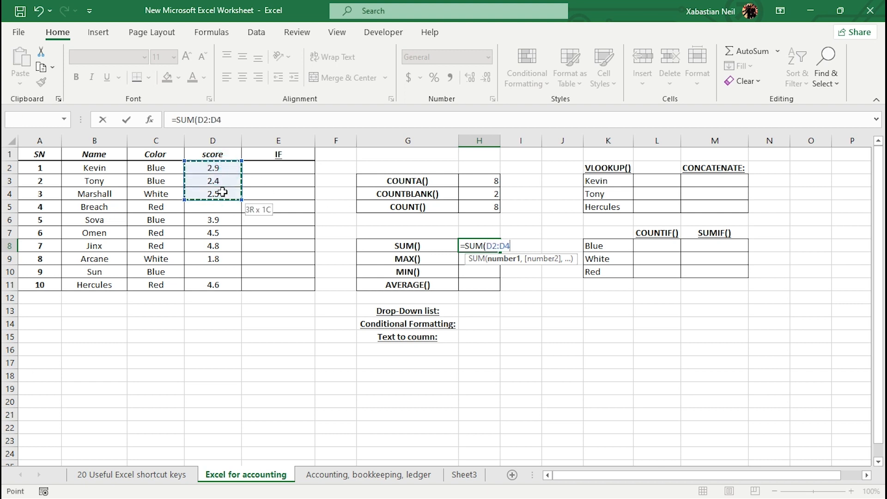
left_click_drag(222, 192, 223, 192)
type(")")
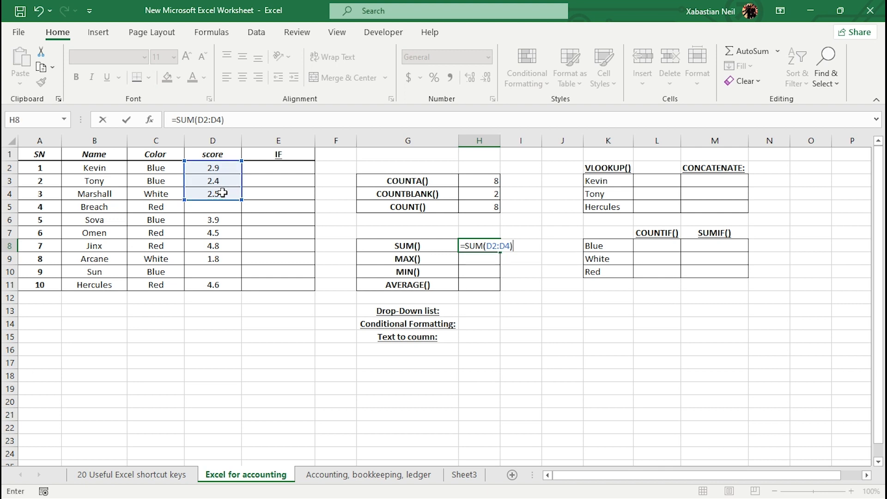
key("Return")
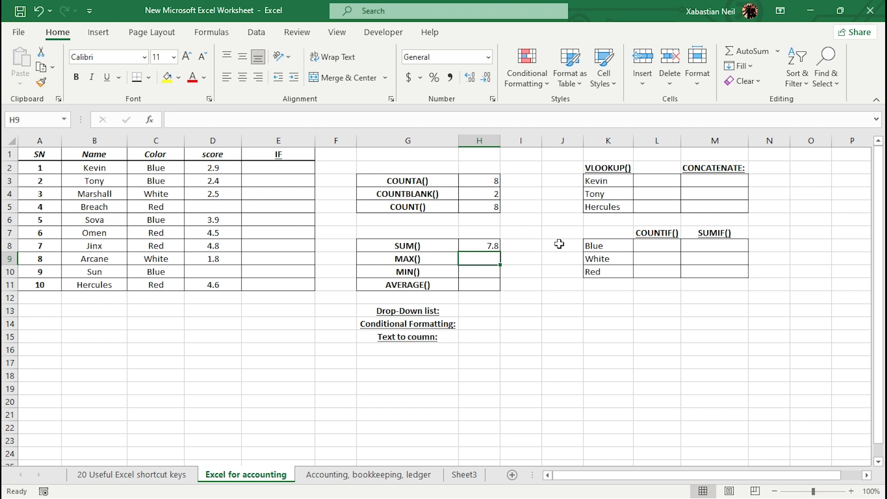
Extend the SUM range in cell H8 to cover all scores, D2:D11.
double_click(490, 245)
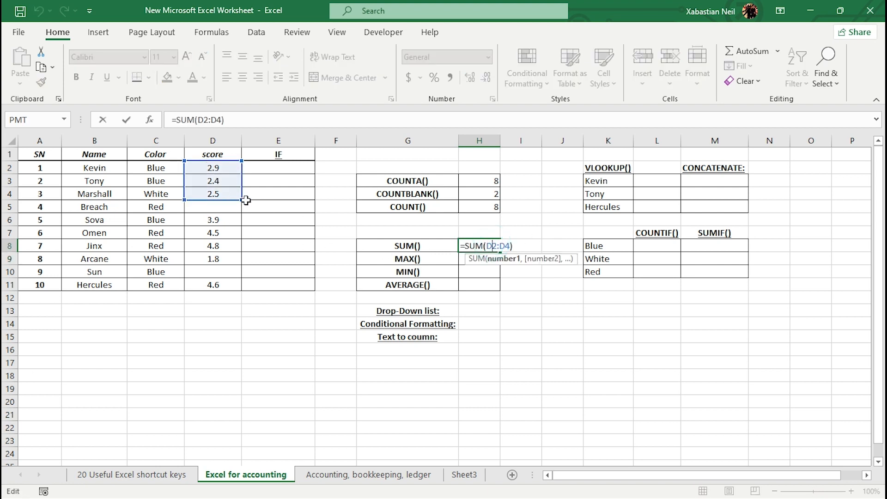
left_click_drag(241, 199, 240, 290)
key("Return")
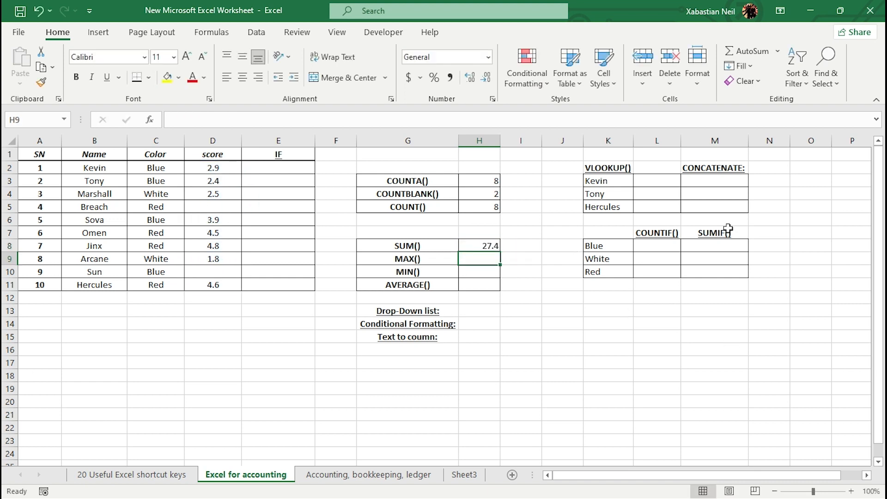
Find the highest score by entering a MAX formula over D2:D11 in cell H9.
double_click(493, 260)
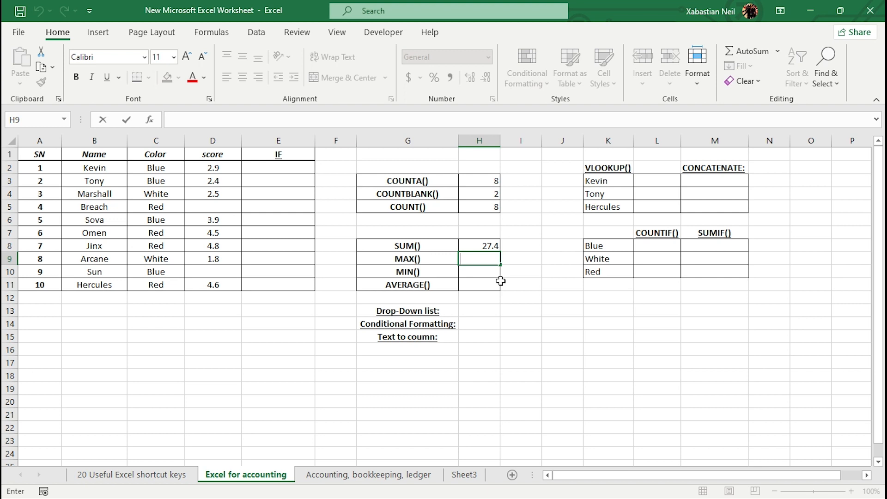
type("=max")
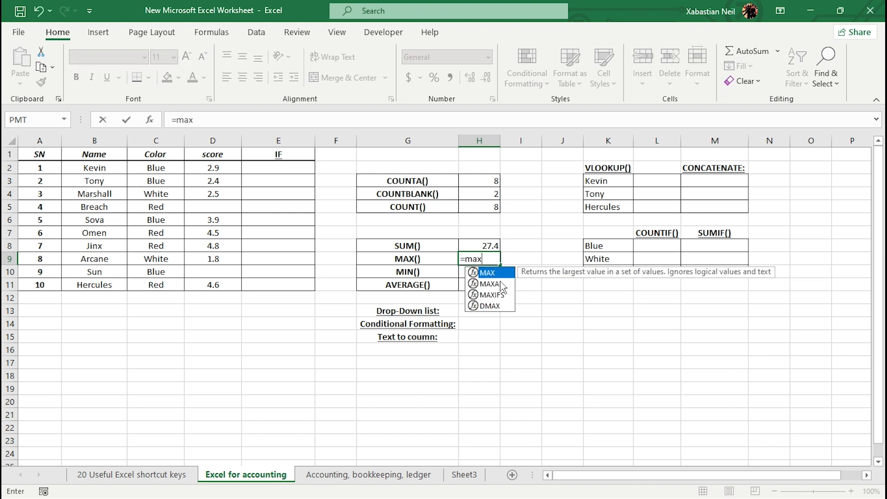
key("Tab")
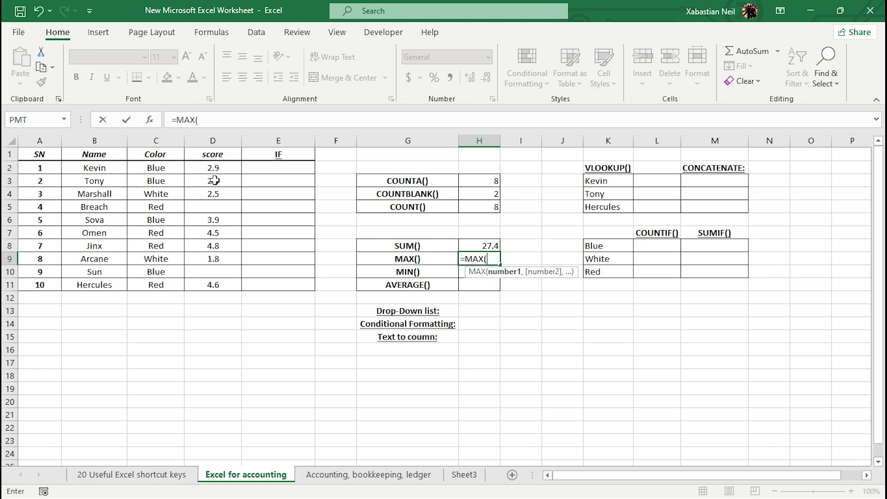
left_click_drag(229, 170, 219, 286)
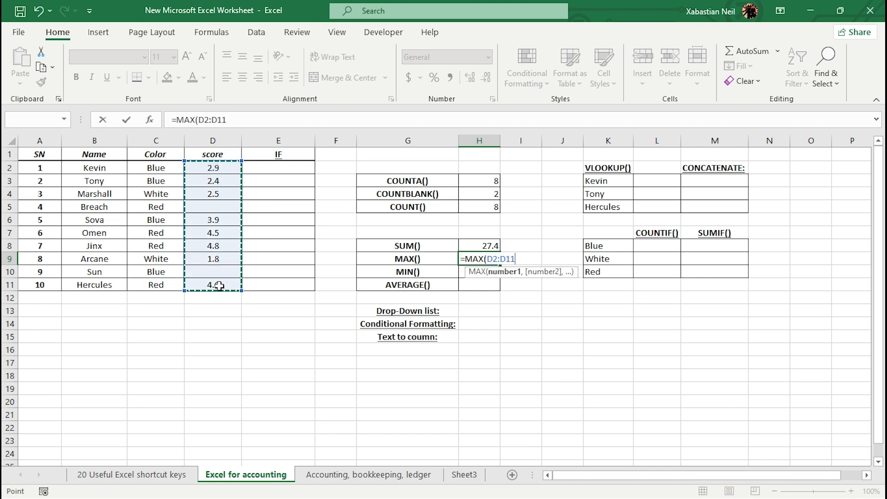
key("Return")
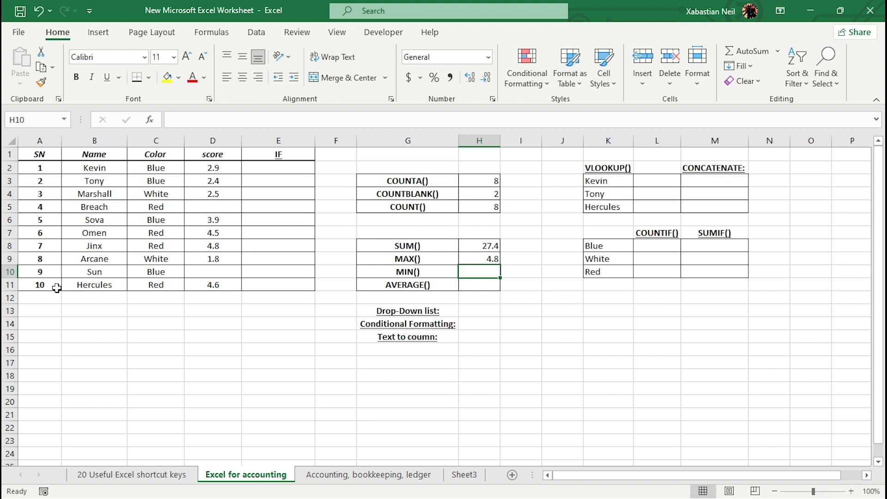
Find the lowest score by entering =MIN(D2:D11) in cell H10.
left_click(478, 272)
type("=")
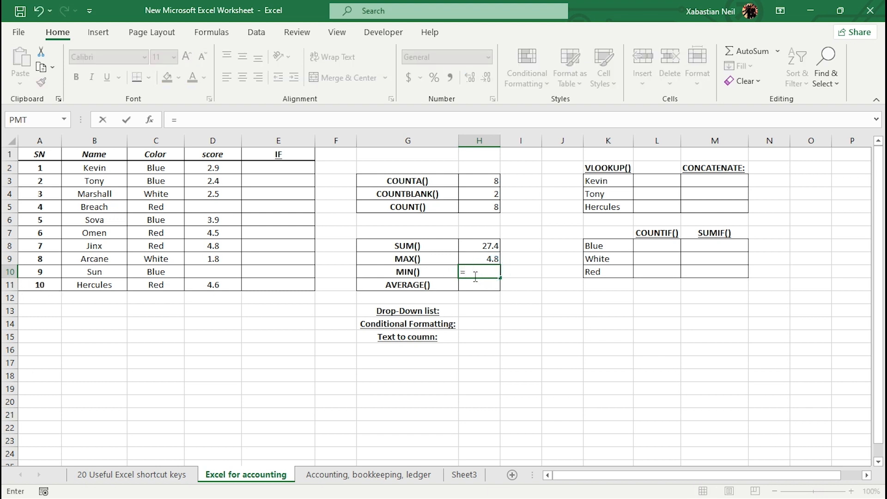
type("min")
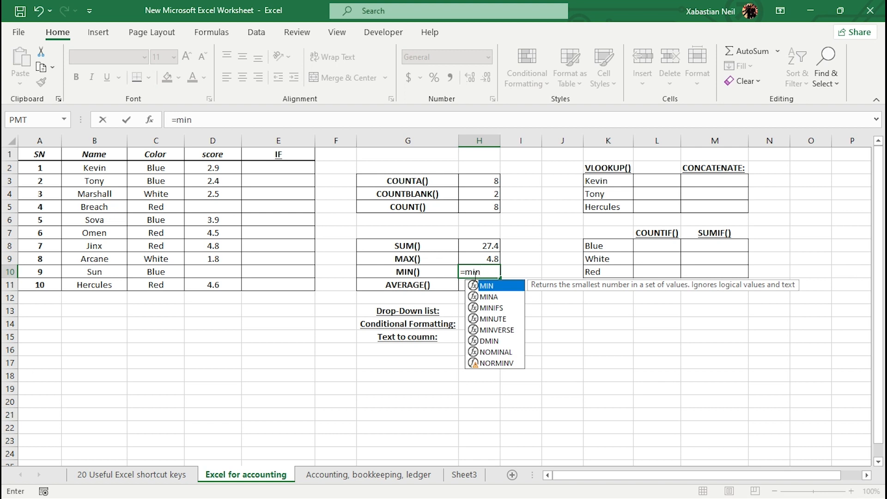
key("Tab")
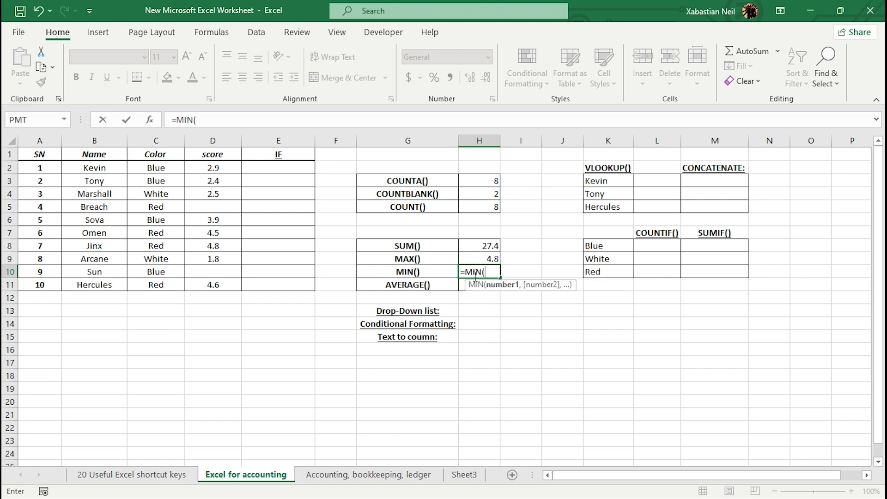
left_click_drag(223, 168, 219, 287)
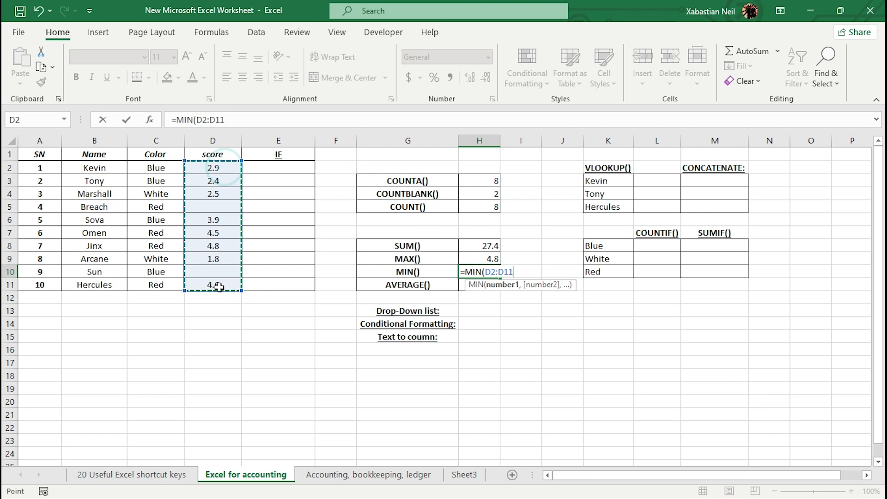
type(")")
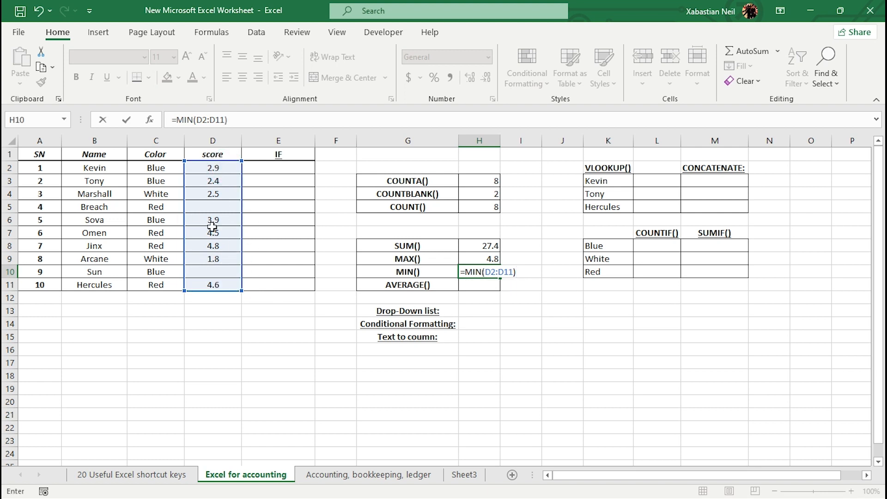
key("Return")
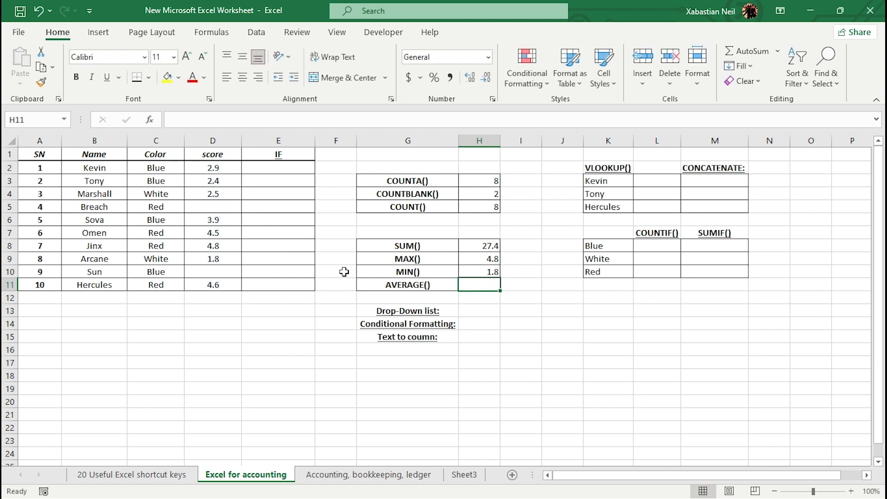
double_click(493, 272)
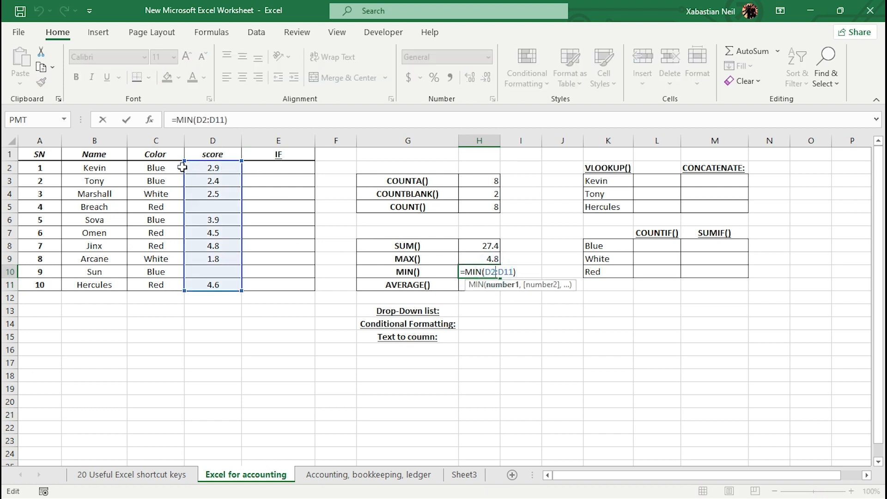
left_click(488, 339)
Calculate the mean score by entering =AVERAGE(D2:D11) in cell H11.
left_click(485, 283)
double_click(486, 283)
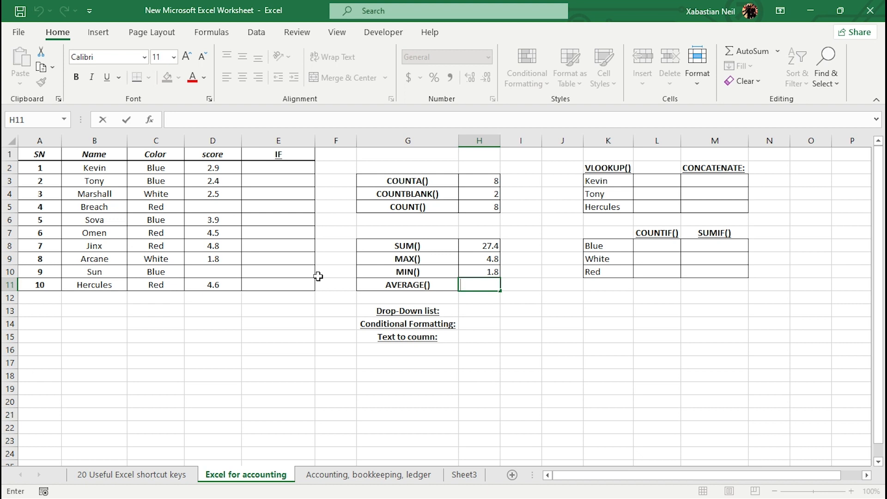
type("=average")
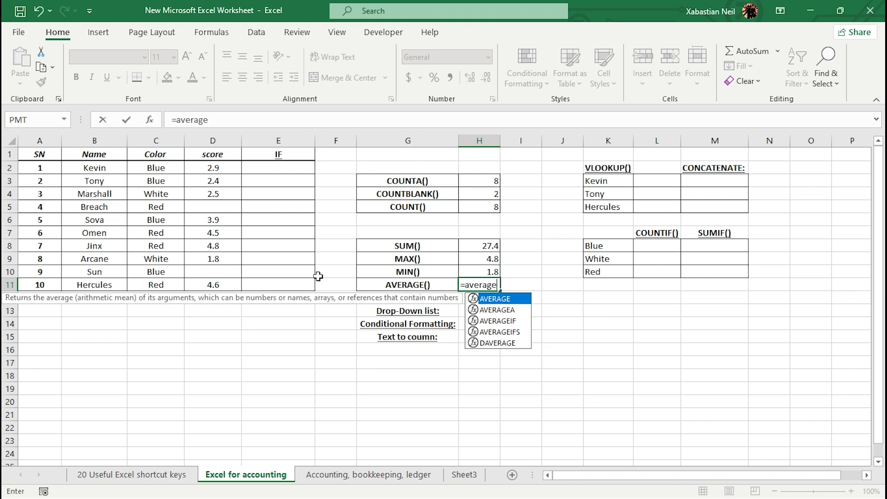
key("Tab")
left_click_drag(216, 168, 218, 291)
type(")")
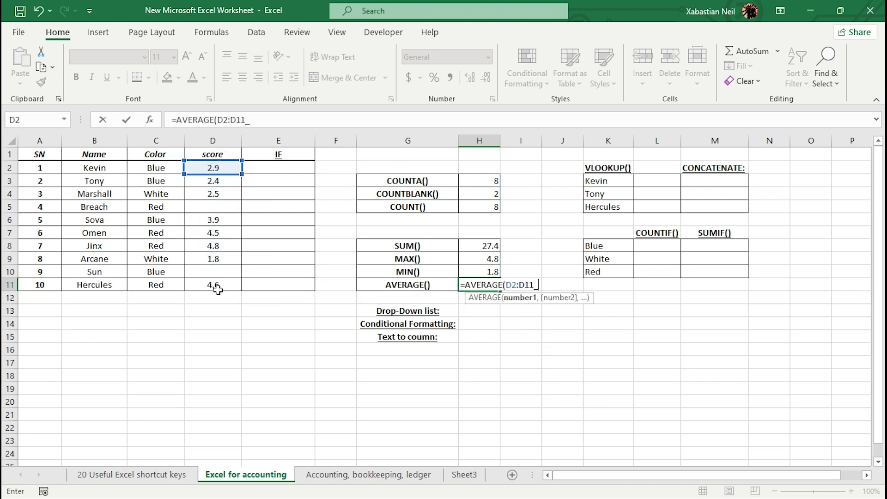
key("Return")
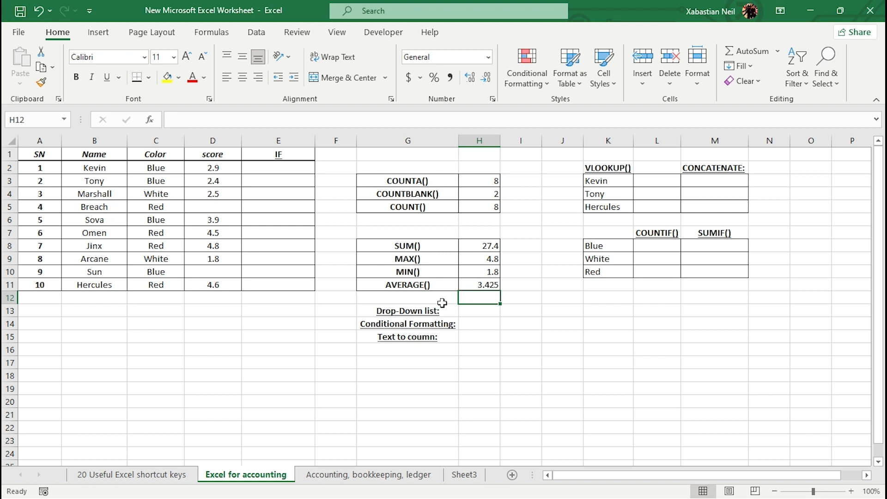
left_click(618, 322)
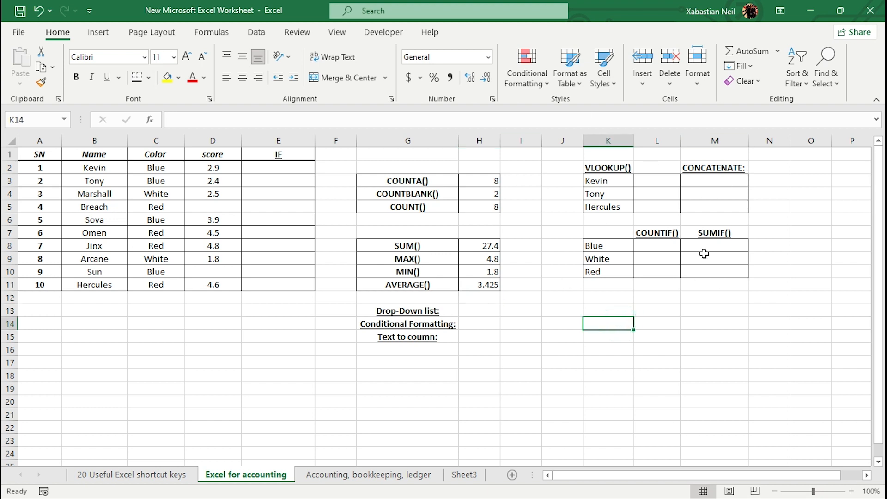
key("BackSpace")
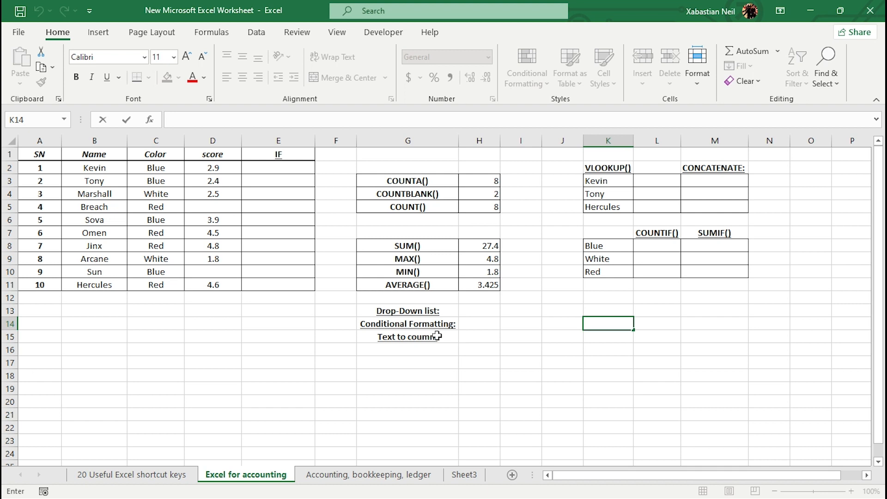
scroll(190, 419, "down", 15)
scroll(215, 361, "up", 13)
scroll(184, 391, "up", 2)
Start a VLOOKUP formula in cell L3 with the name in K3 as the lookup value.
double_click(661, 182)
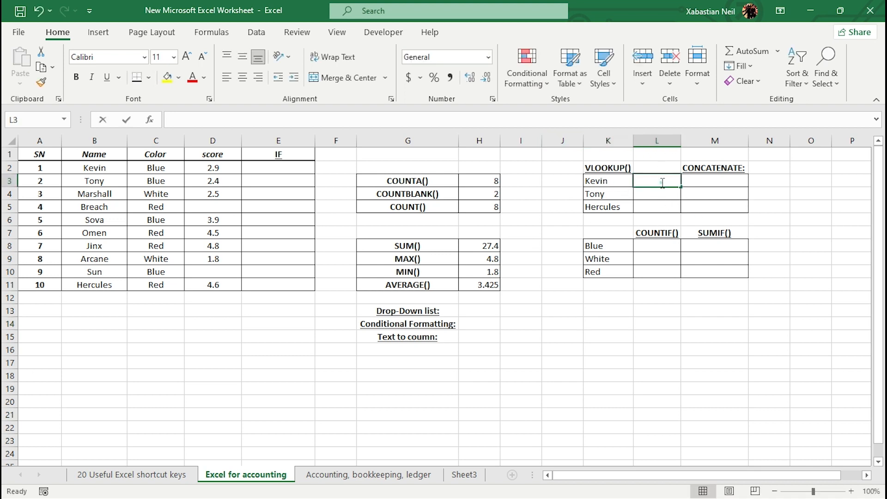
type("=")
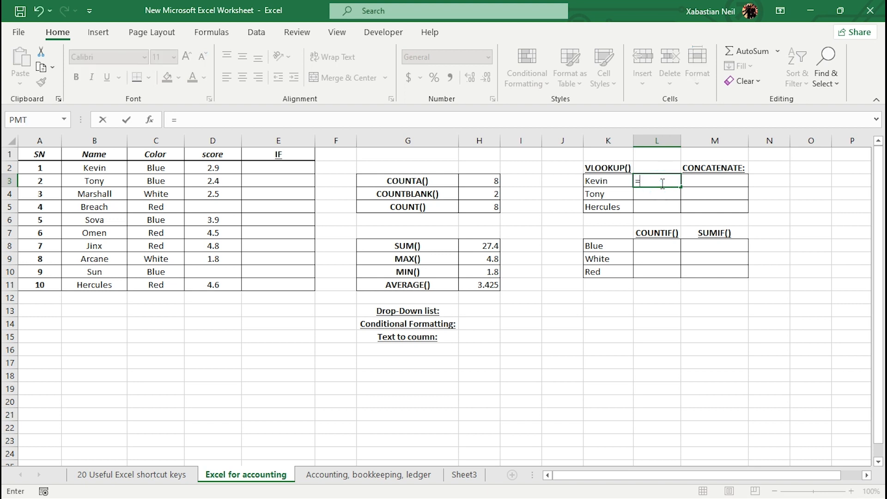
type("vlolo")
key("BackSpace")
key("BackSpace")
key("Tab")
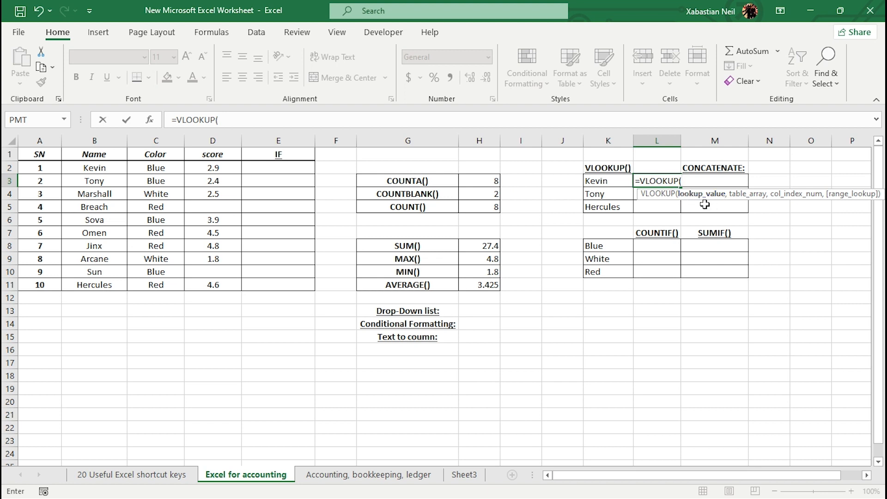
left_click_drag(679, 475, 683, 475)
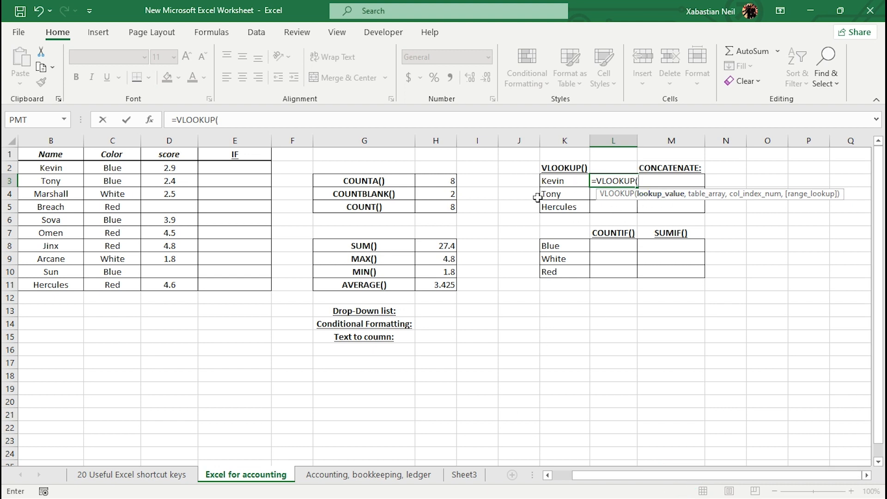
left_click(573, 182)
type(",")
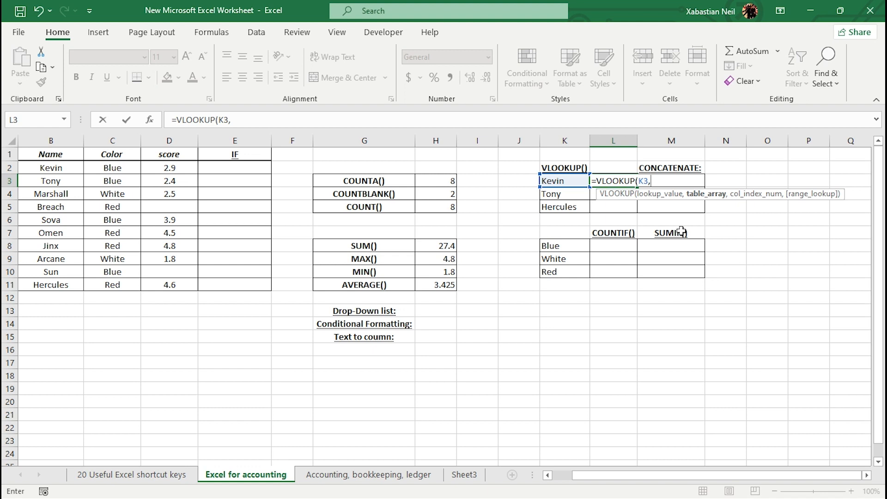
Complete the L3 VLOOKUP with table range A2:D11, column index 4 and FALSE for an exact match.
left_click_drag(632, 476, 629, 476)
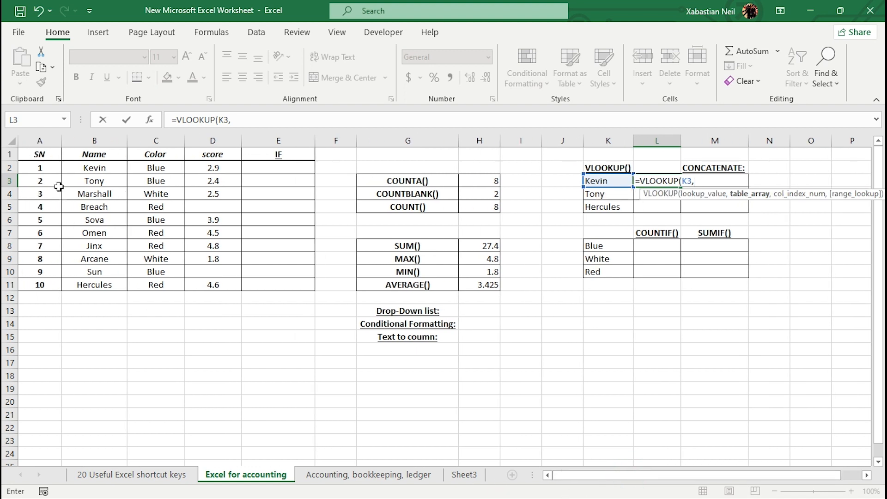
left_click_drag(42, 168, 221, 286)
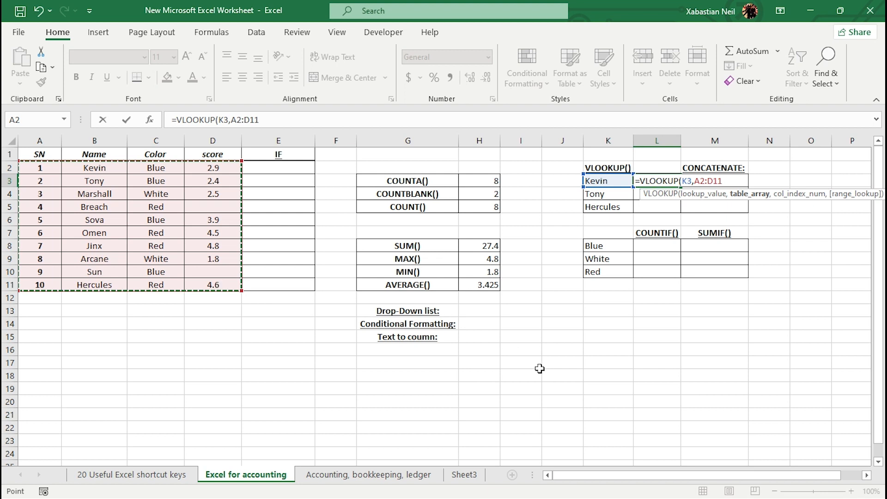
type(",")
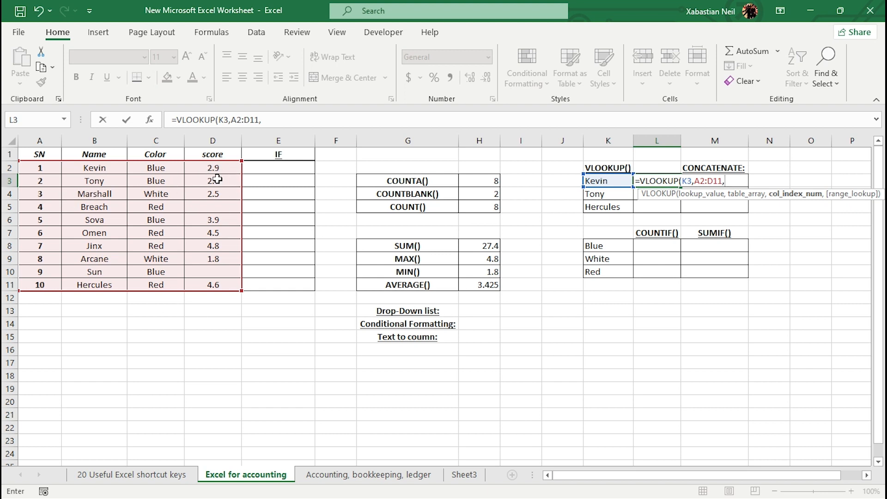
type("4,")
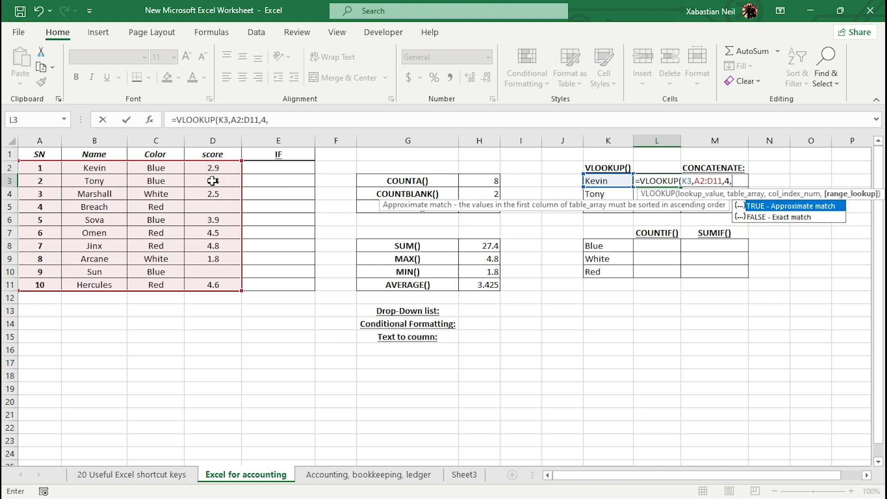
double_click(795, 217)
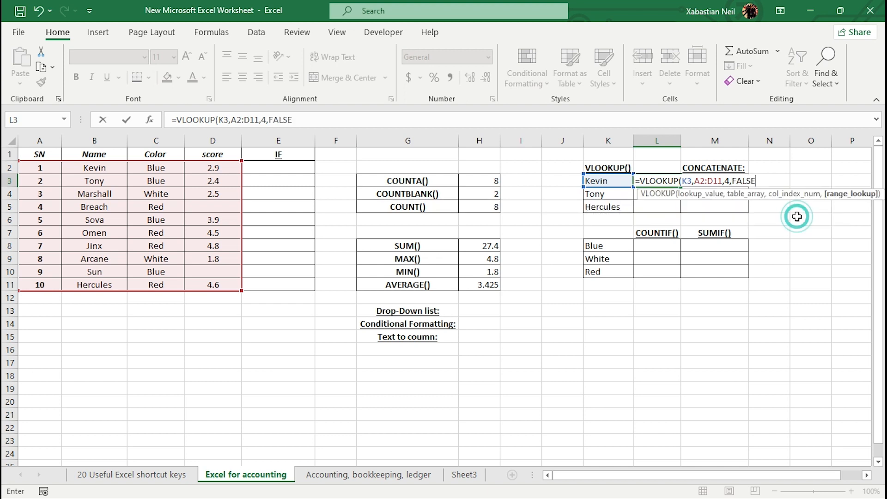
type(")")
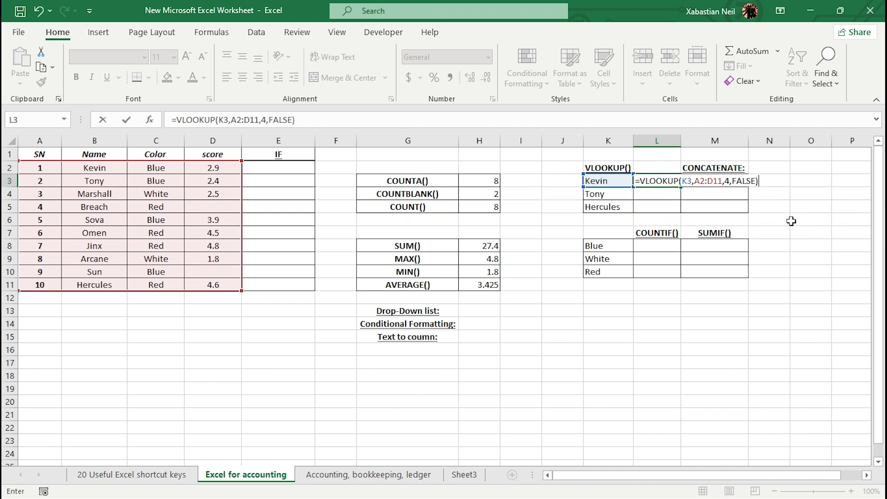
key("Return")
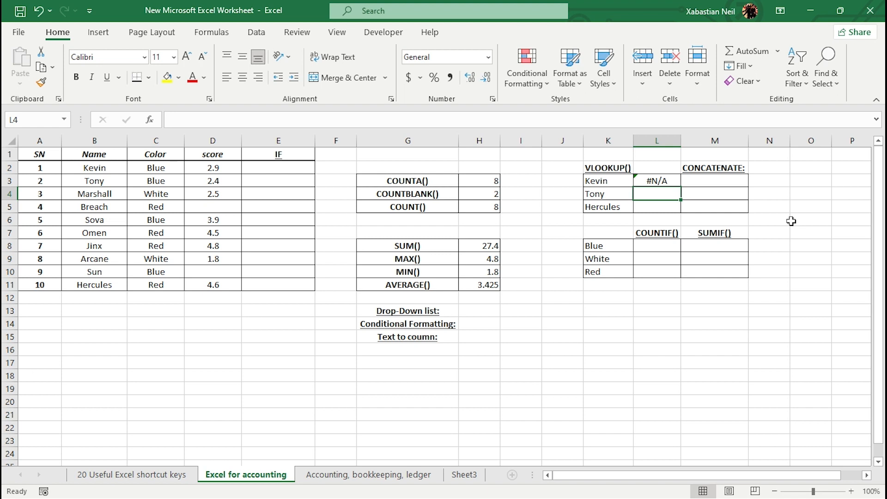
Try column index 3 in the VLOOKUP formula in cell L3.
double_click(664, 178)
left_click(756, 180)
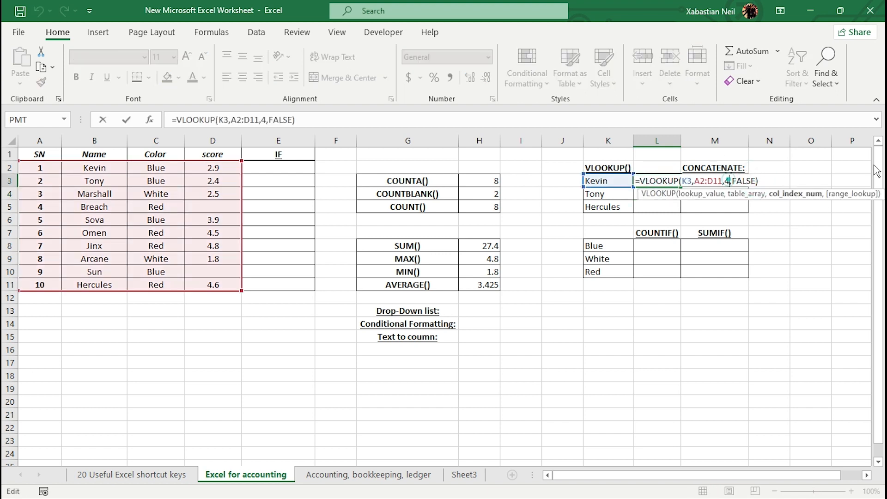
key("Return")
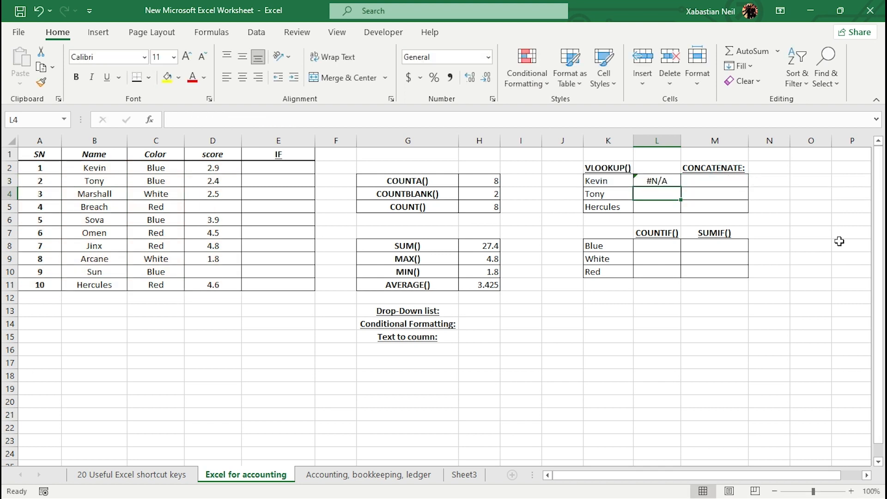
Delete the arguments of the formula in cell L3, cutting it back to =VLOOK.
left_click(660, 188)
double_click(665, 183)
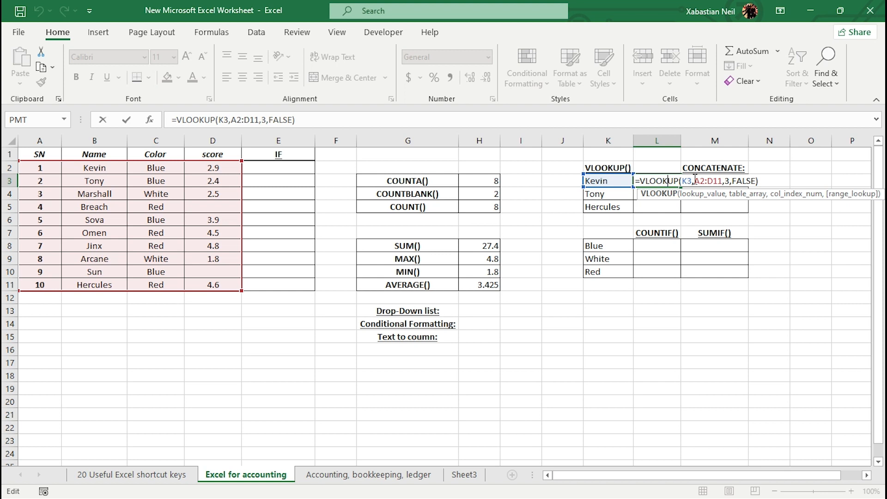
left_click(756, 181)
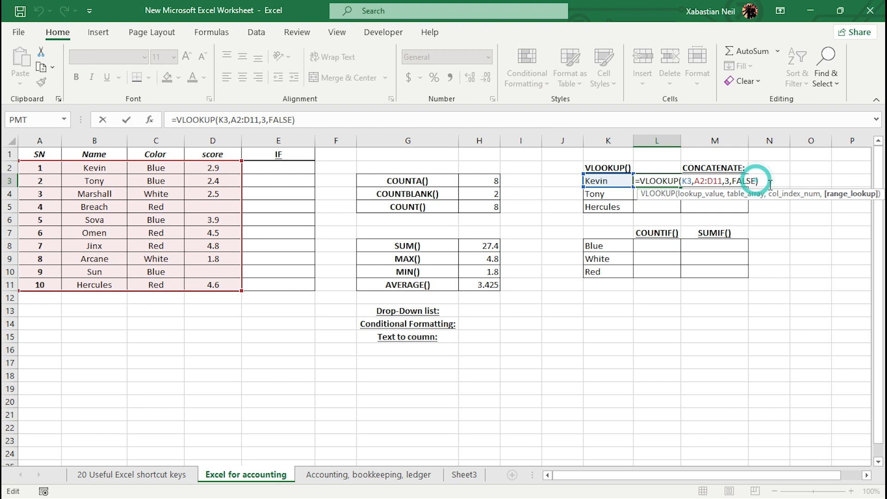
key("BackSpace")
key("BackSpace")
key("BackSpace")
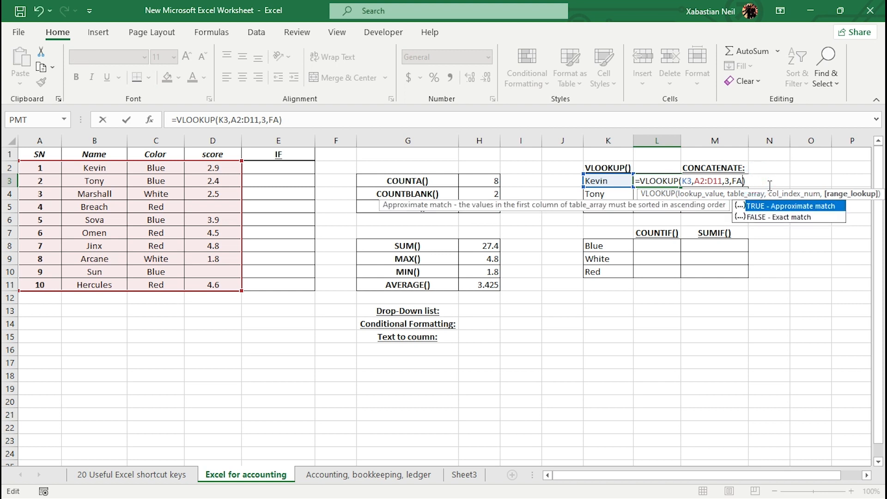
key("BackSpace")
key("BackSpace")
key("BackSpace")
key("BackSpace")
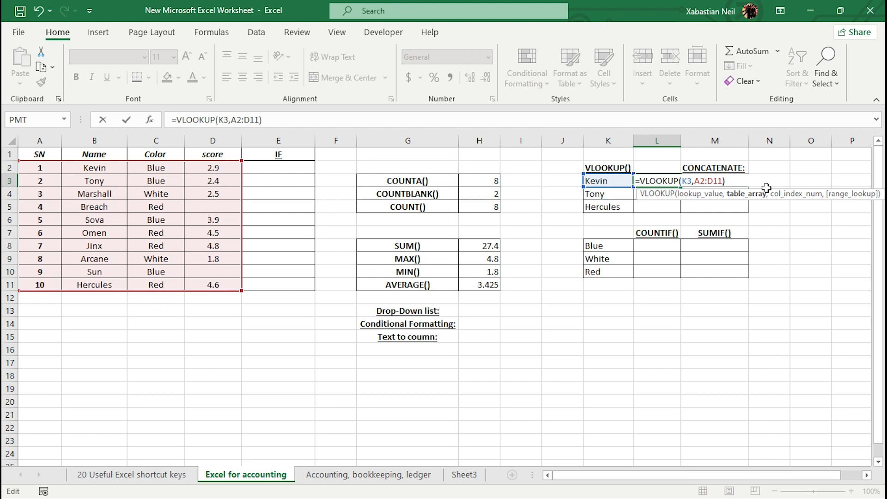
key("BackSpace")
key("BackSpace")
key("BackSpace")
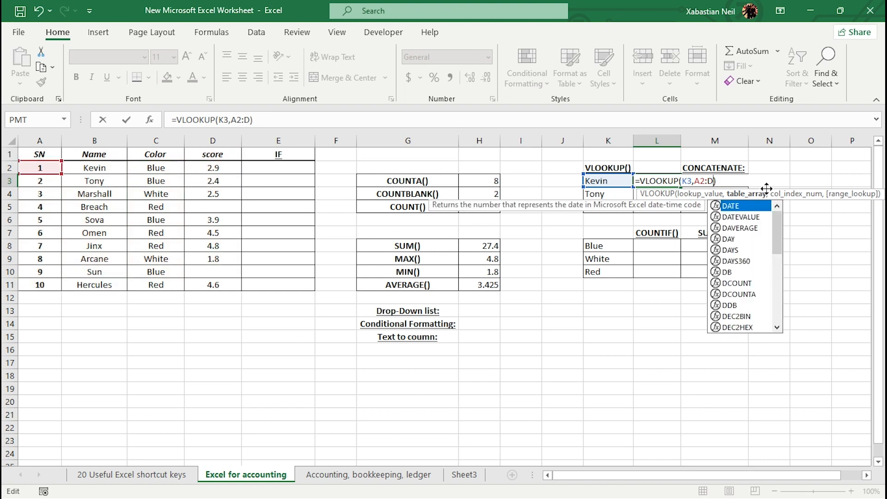
key("BackSpace")
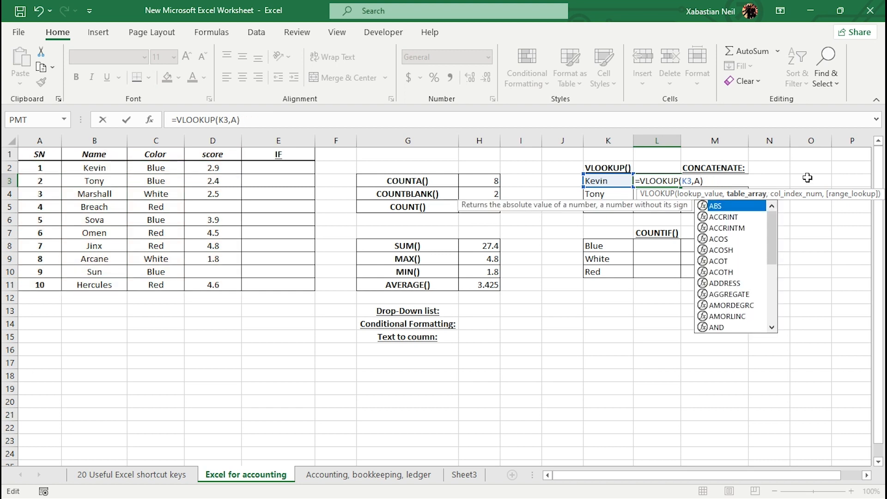
left_click(647, 303)
left_click(447, 293)
key("BackSpace")
key("BackSpace")
key("BackSpace")
key("BackSpace")
key("BackSpace")
key("BackSpace")
key("BackSpace")
key("BackSpace")
key("BackSpace")
key("BackSpace")
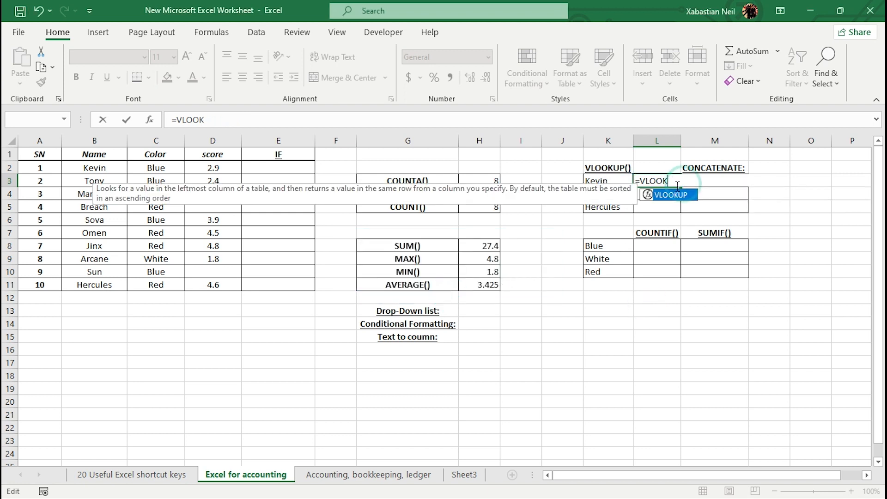
Fill in the missing scores with 4 in cell D5 and 2 in cell D10.
left_click(228, 209)
type("4")
left_click(223, 270)
type("2")
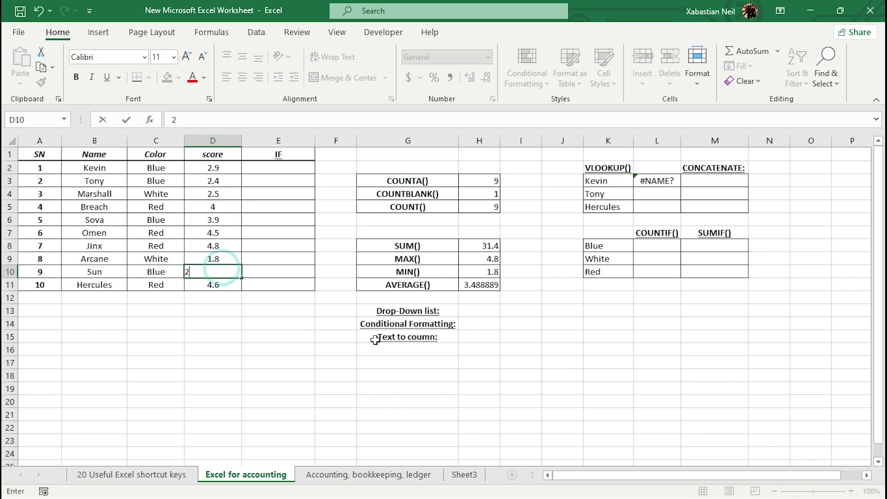
left_click(375, 340)
Re-enter the VLOOKUP in cell L3 with K3 as the lookup value and A2:D11 as the table range.
double_click(669, 181)
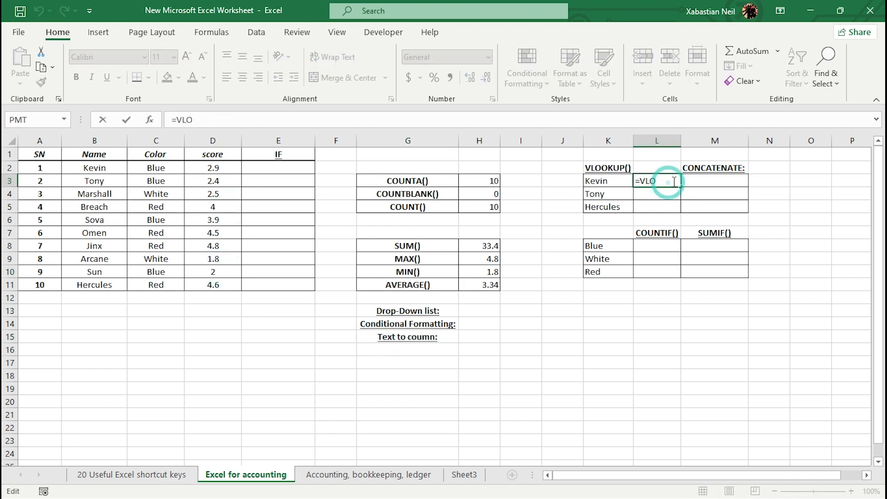
type("o")
key("Tab")
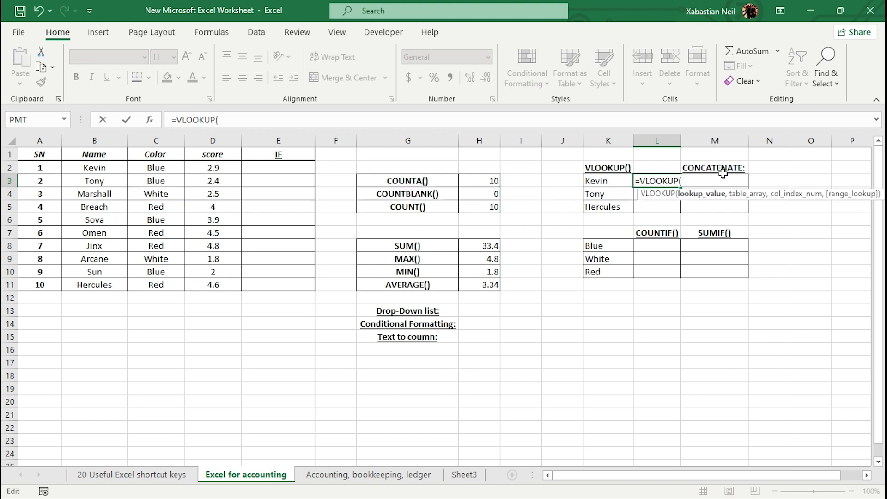
left_click(622, 185)
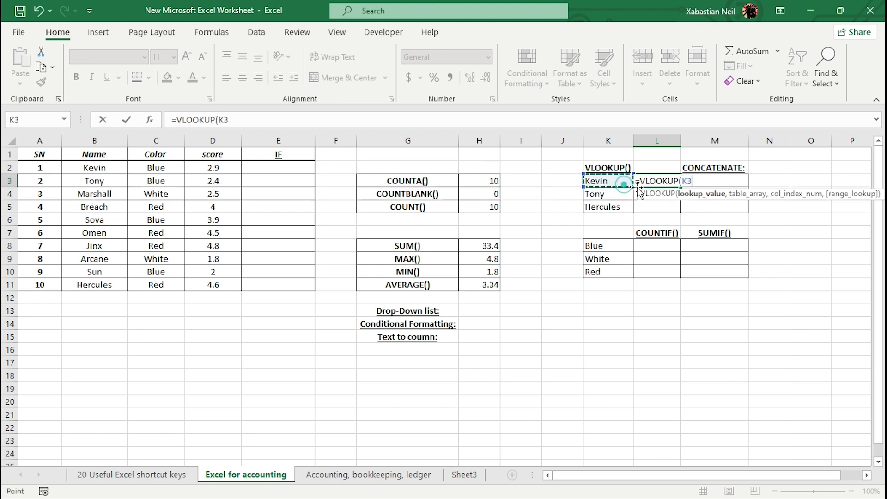
type(",")
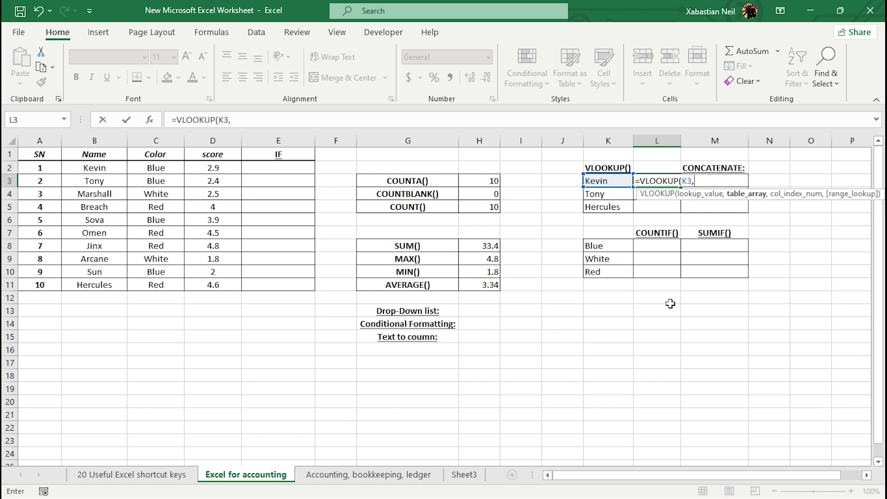
left_click_drag(43, 168, 218, 291)
type(",")
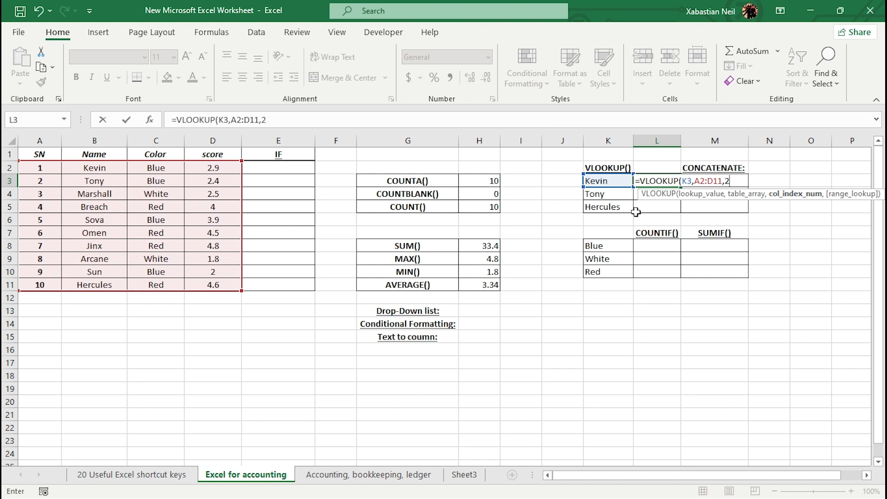
Complete the L3 VLOOKUP with column index 3 and FALSE for an exact match.
type("2")
key("BackSpace")
type("3,")
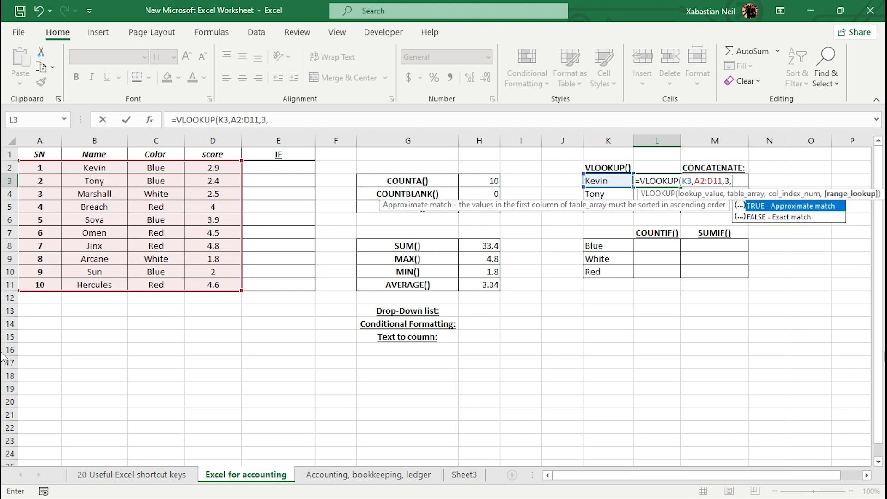
double_click(805, 217)
type(")")
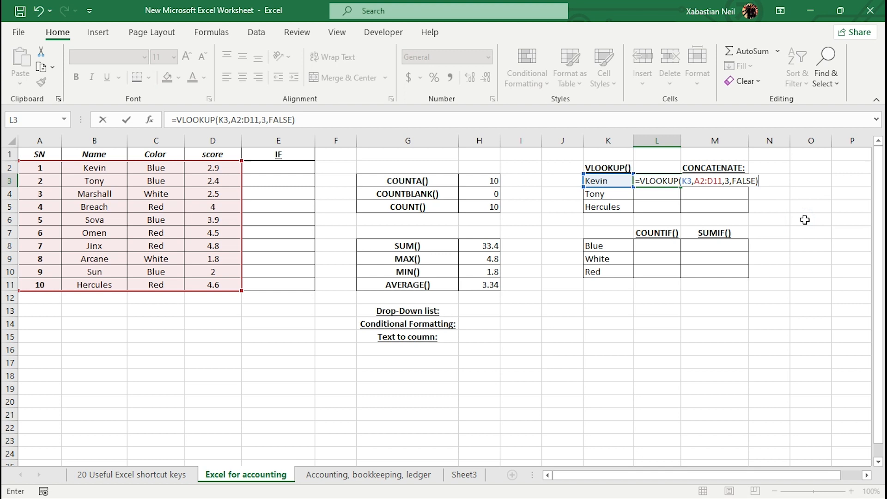
key("Return")
double_click(668, 181)
key("Return")
Check the error options for the VLOOKUP result in cell L3.
left_click(654, 180)
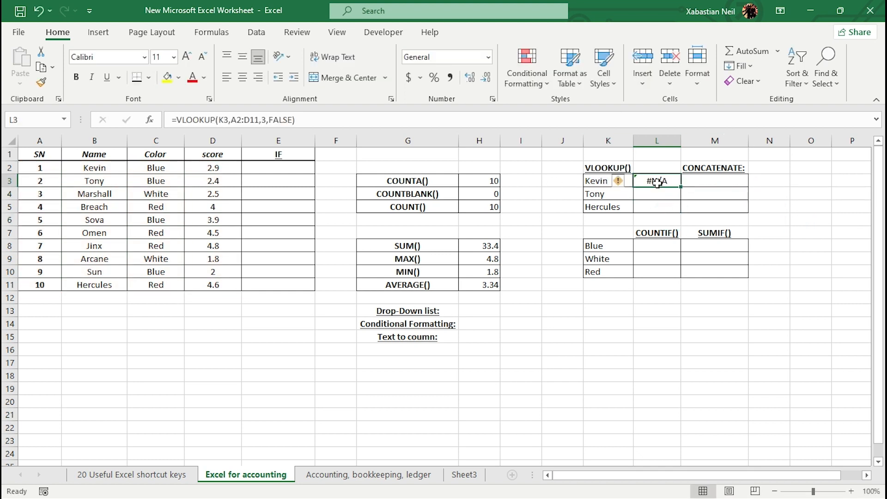
left_click(621, 181)
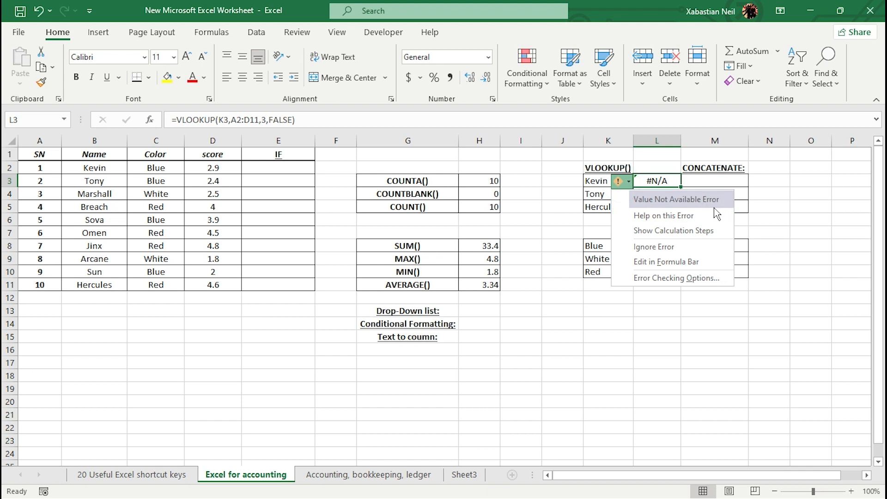
left_click(705, 202)
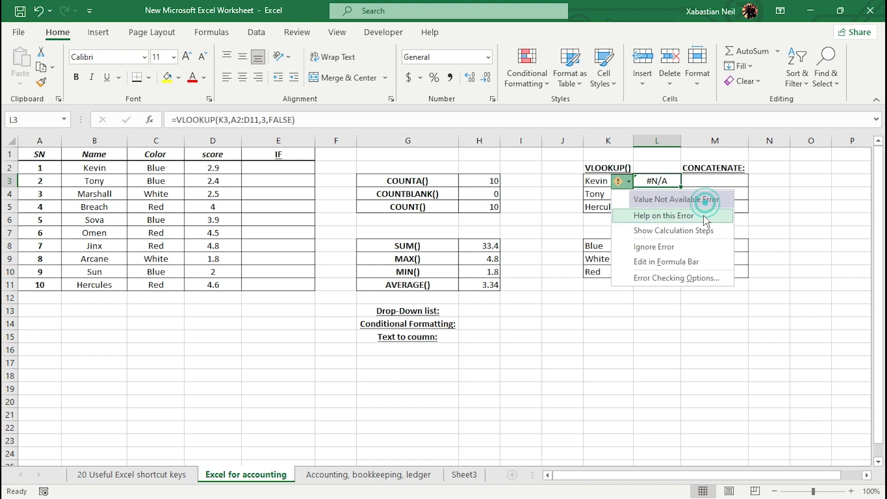
left_click(776, 193)
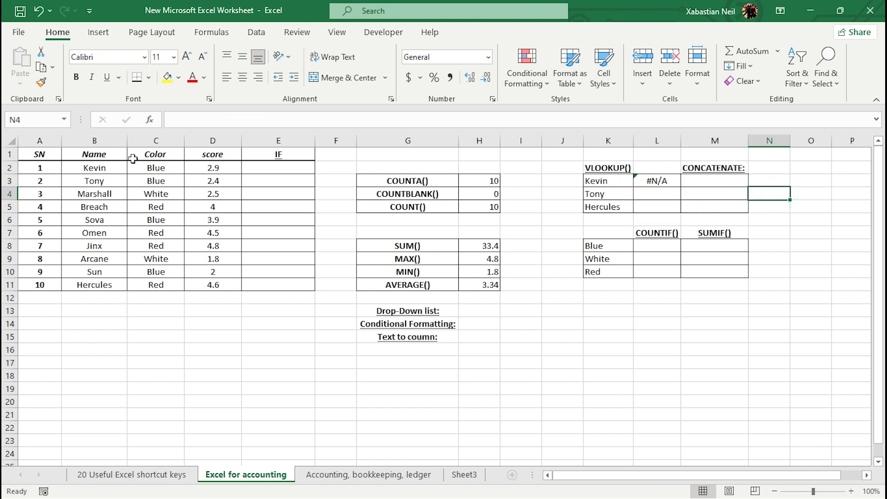
left_click(133, 194)
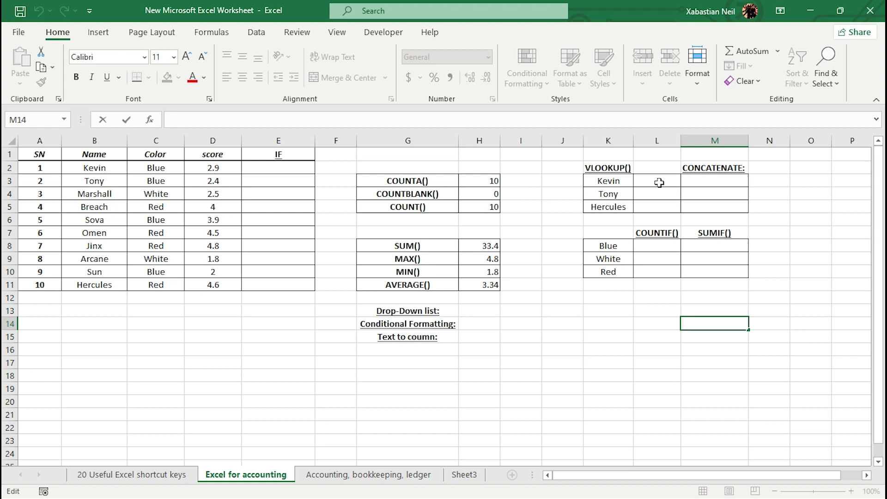
Start a new VLOOKUP formula in cell L3 using K3 as the lookup value.
left_click(658, 183)
type("=")
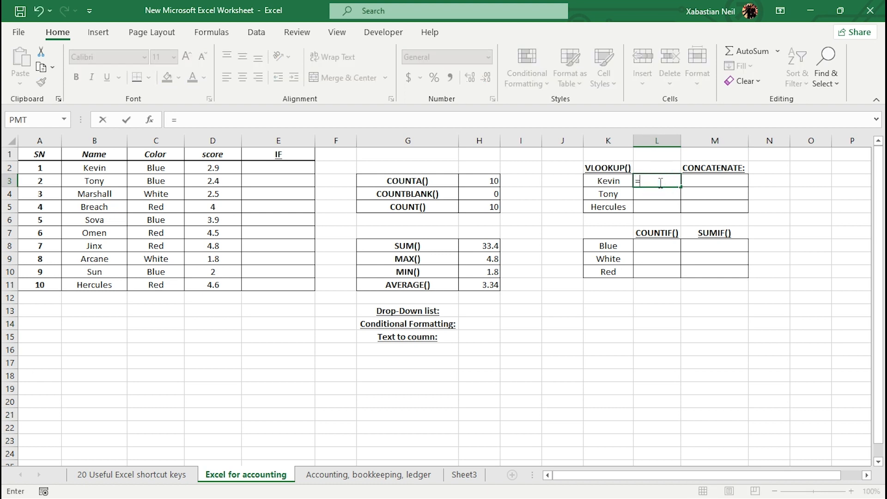
type("vl")
key("Tab")
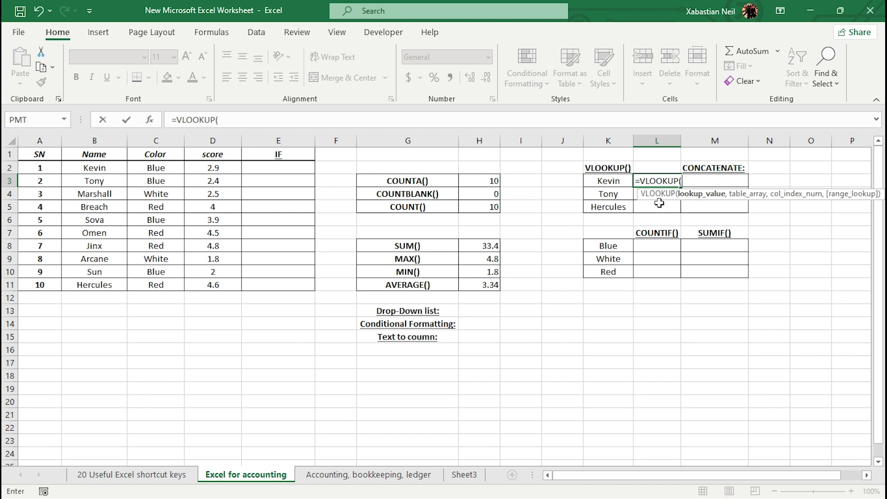
left_click(615, 182)
type(",")
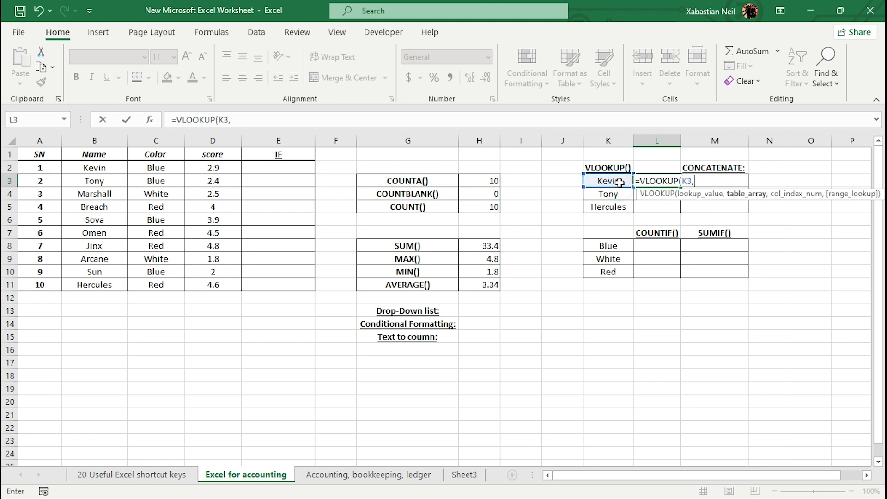
Finish the L3 VLOOKUP with absolute table range $B$1:$E$11, column index 3 and FALSE for an exact match.
left_click_drag(84, 158, 265, 282)
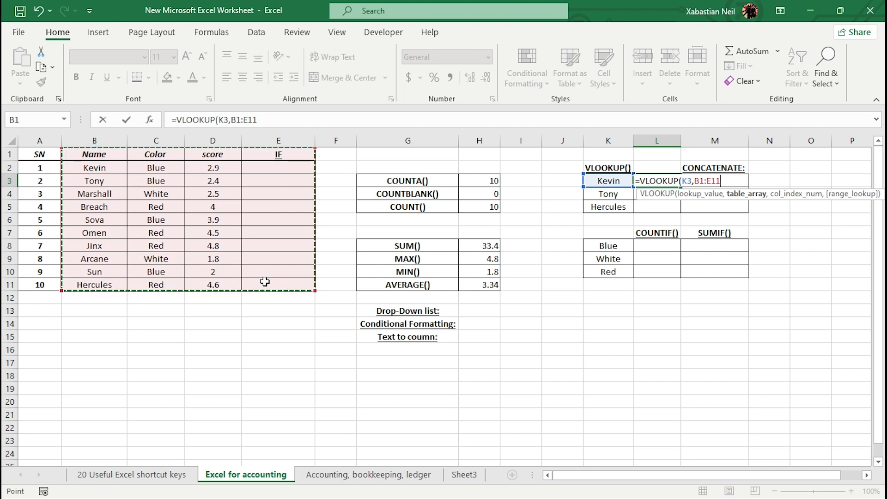
key("F4")
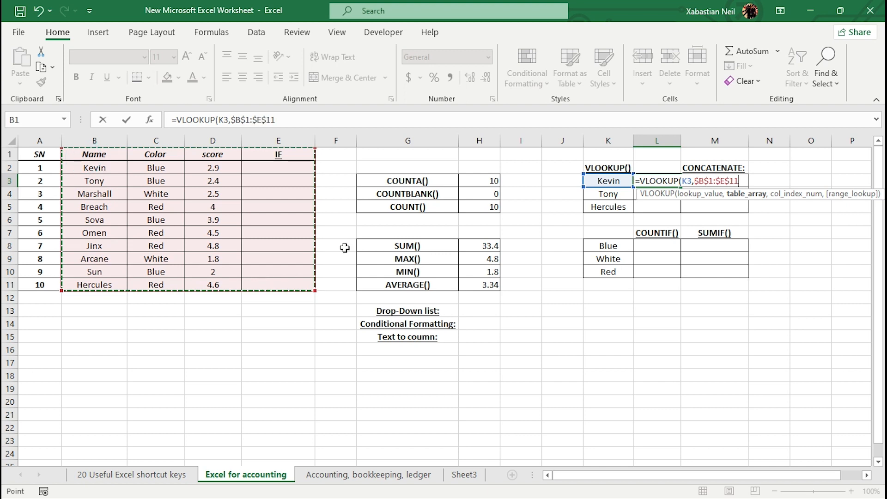
type(",")
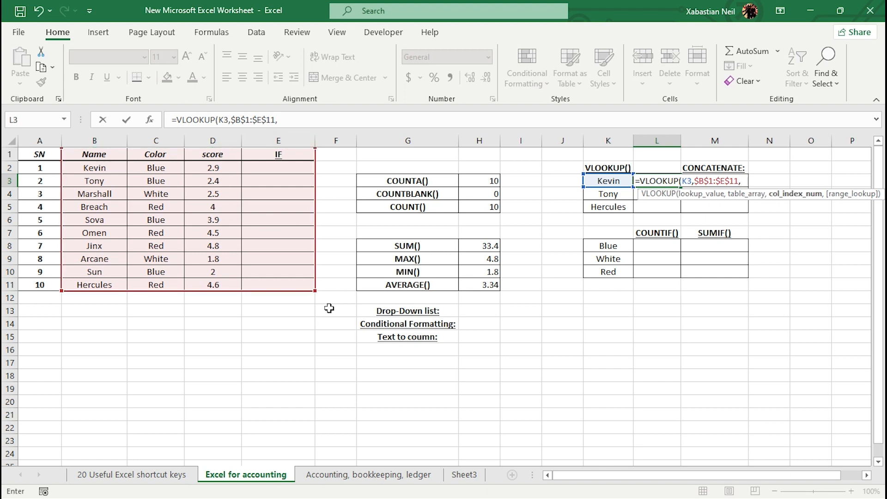
type("3,")
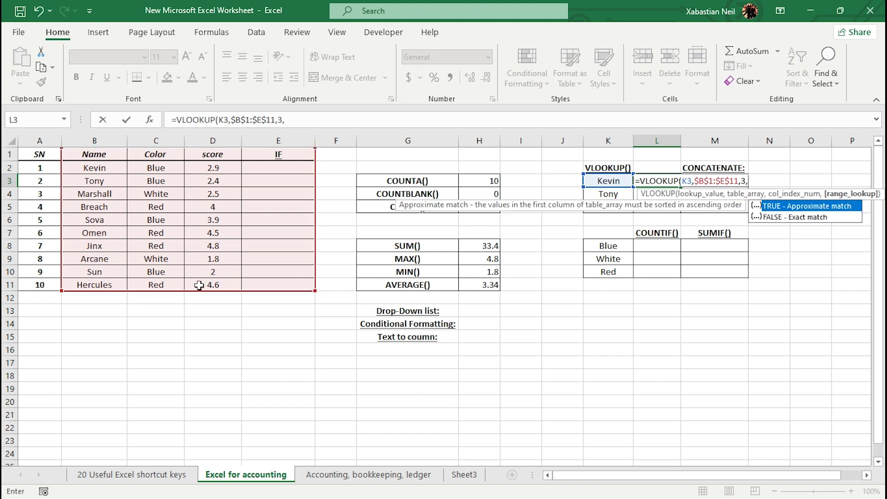
double_click(810, 217)
type(")")
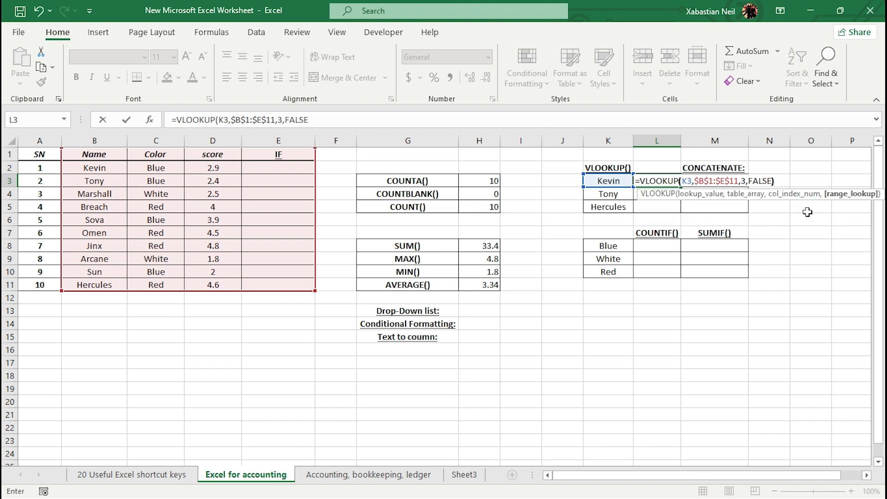
key("Return")
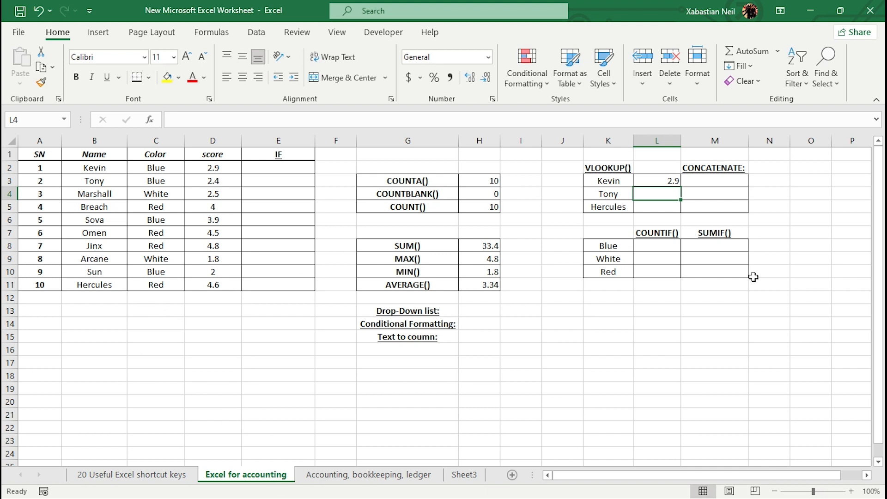
Start a VLOOKUP formula in cell L4 with K4 as the lookup value.
left_click(670, 191)
type("=")
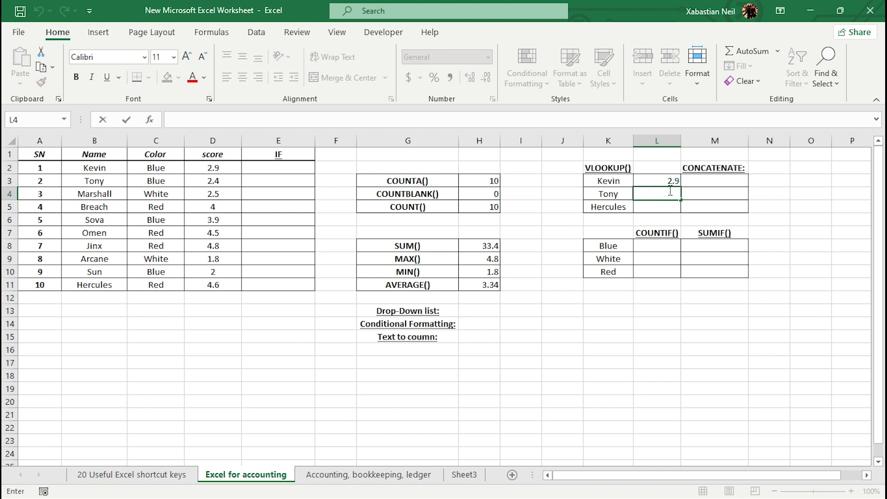
type("vl")
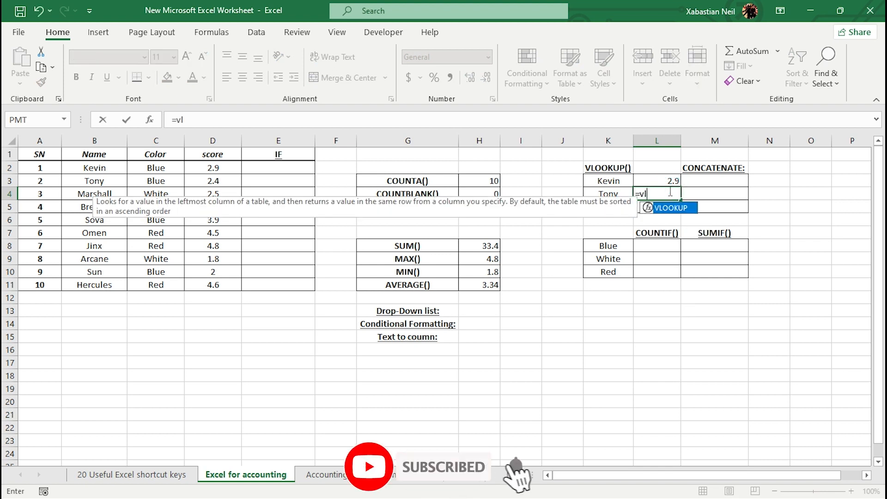
key("Tab")
left_click(616, 194)
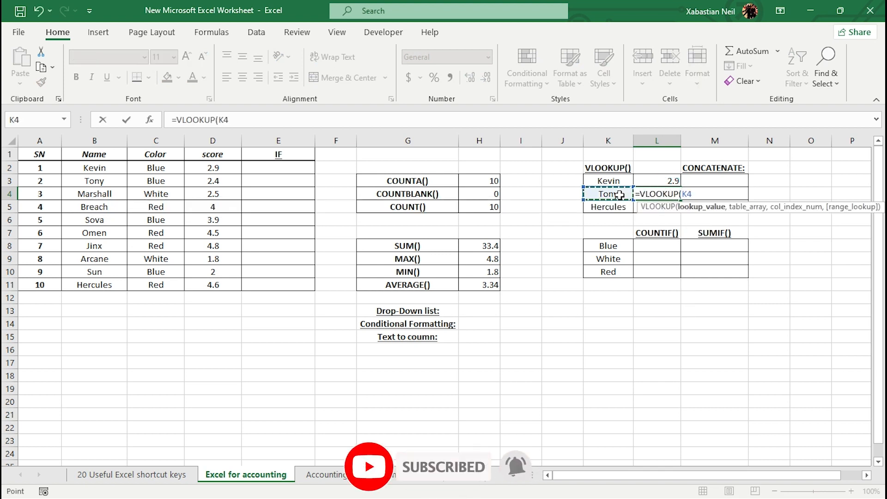
type(",")
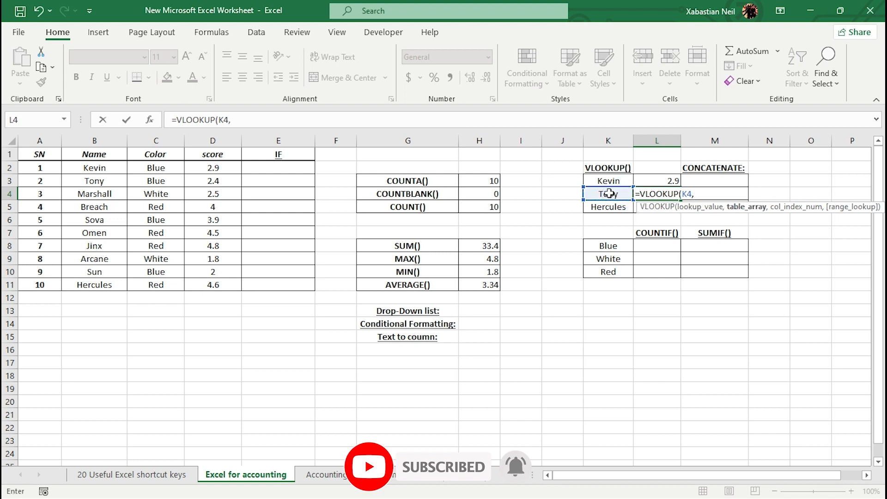
Complete the L4 VLOOKUP with table range B1:E11, column index 3 and FALSE for an exact match.
left_click_drag(87, 154, 298, 285)
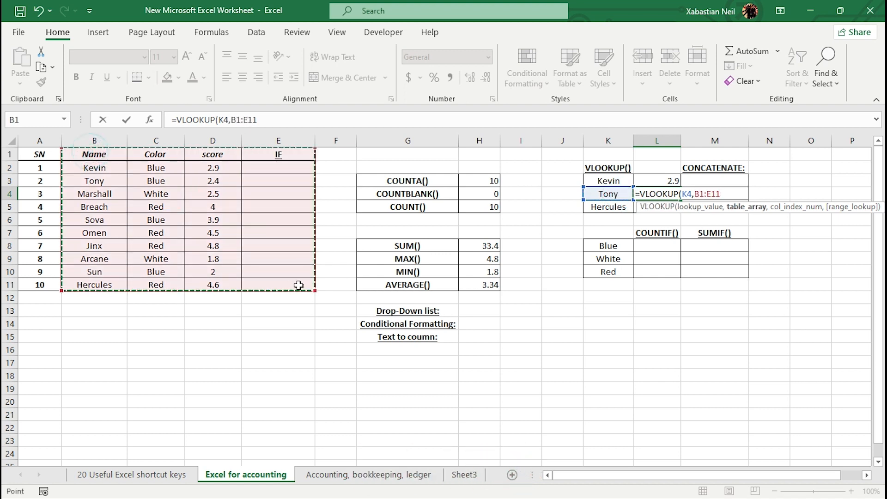
type(",")
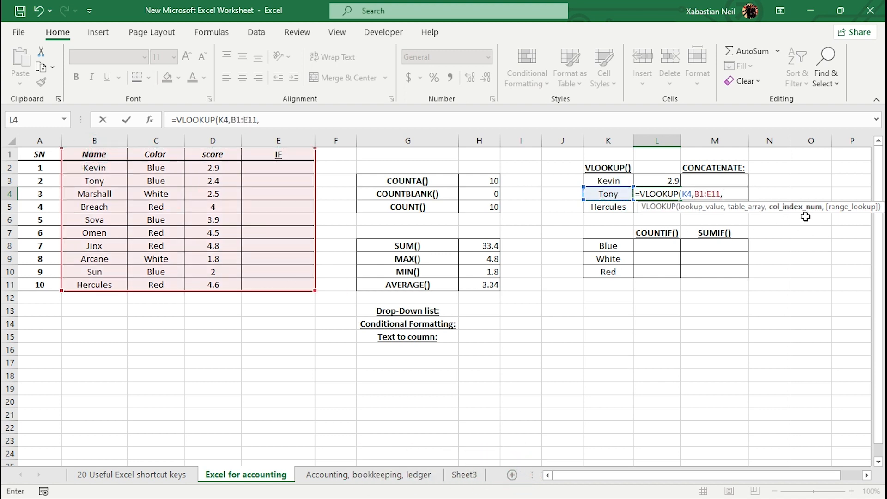
type("3,")
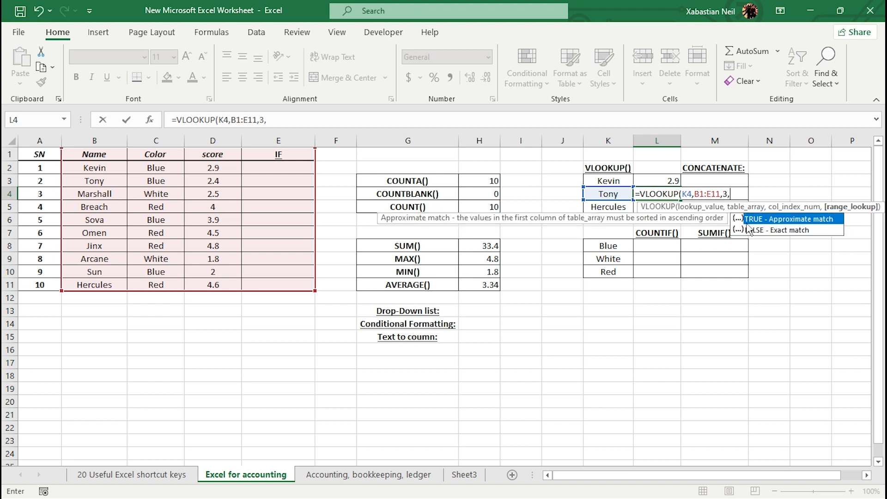
double_click(798, 237)
type(")")
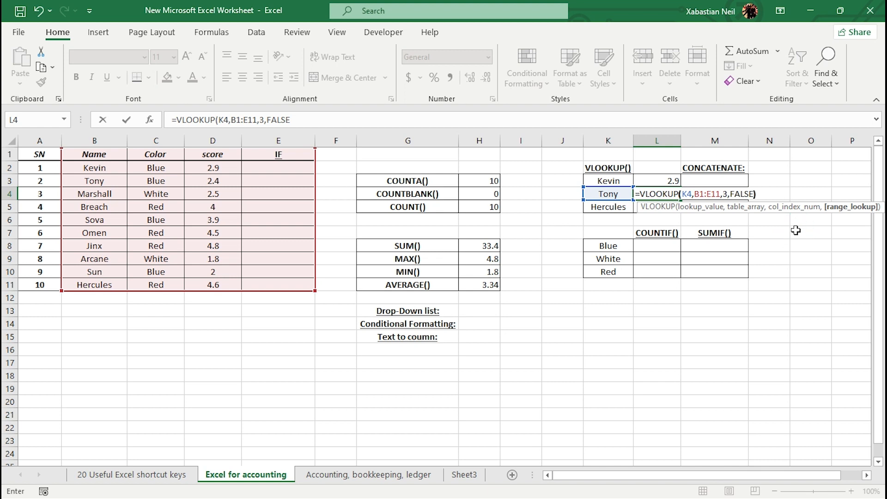
key("Return")
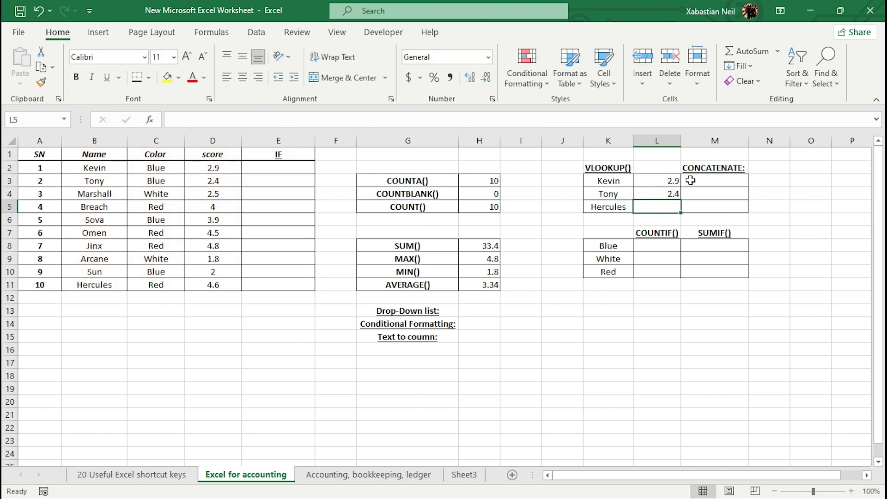
Start a VLOOKUP formula in cell L5 with lookup value K5, table range B1:E11 and column index 2.
type("=")
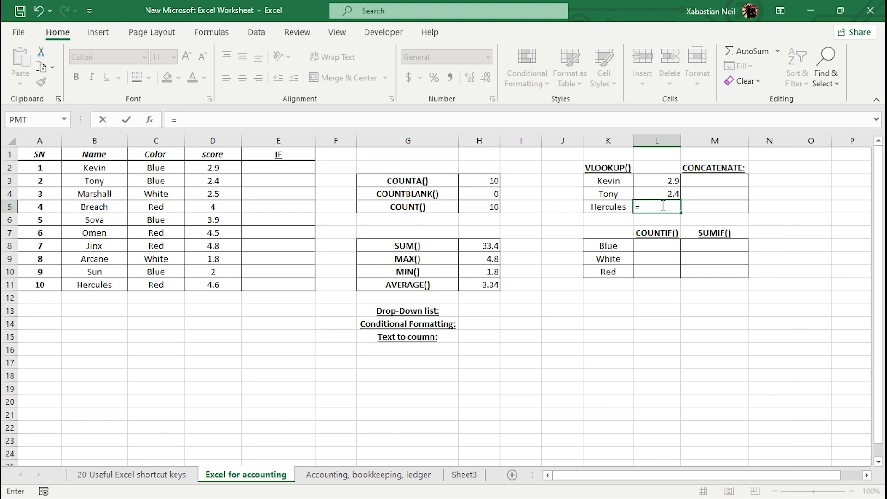
type("vl")
key("Tab")
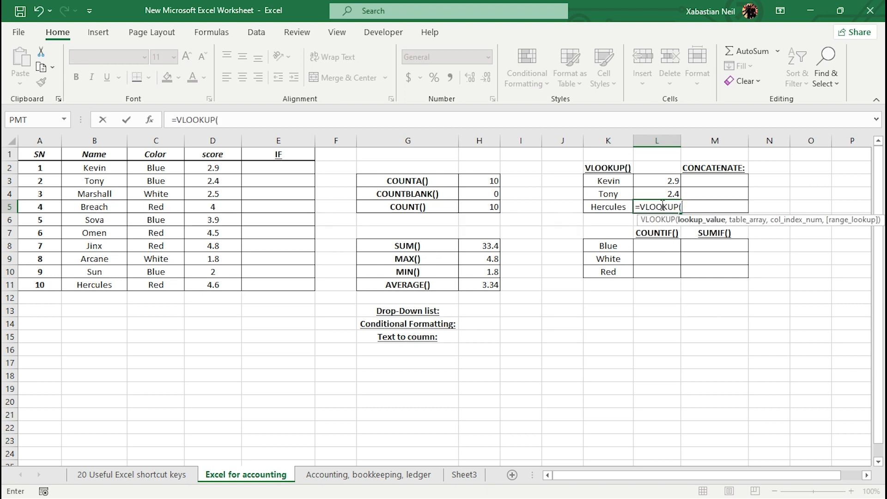
left_click(603, 207)
type(",")
left_click_drag(95, 155, 262, 282)
type(",")
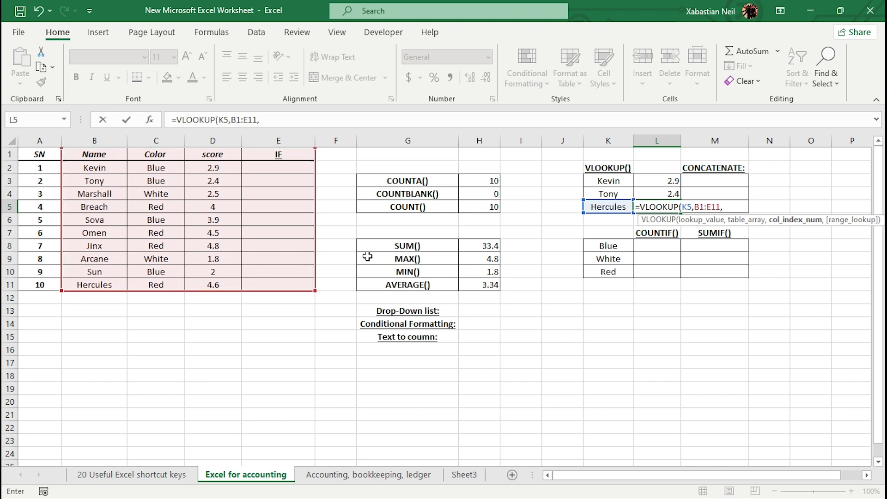
type("2,")
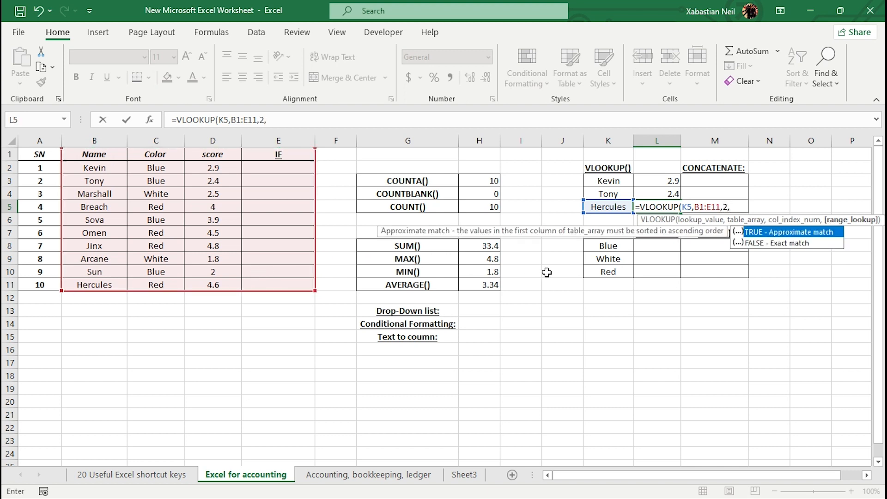
Make the L5 formula's table range absolute as $B$1:$E$11 and finish it with FALSE for an exact match.
left_click(720, 203)
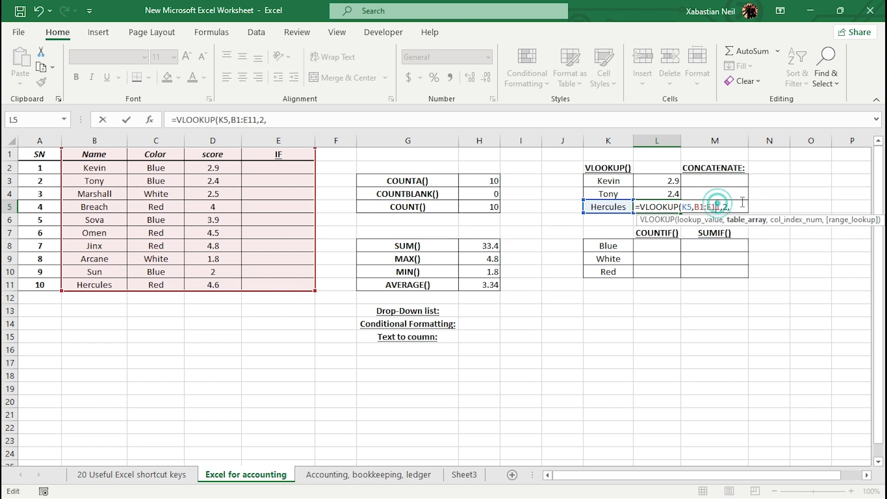
key("F4")
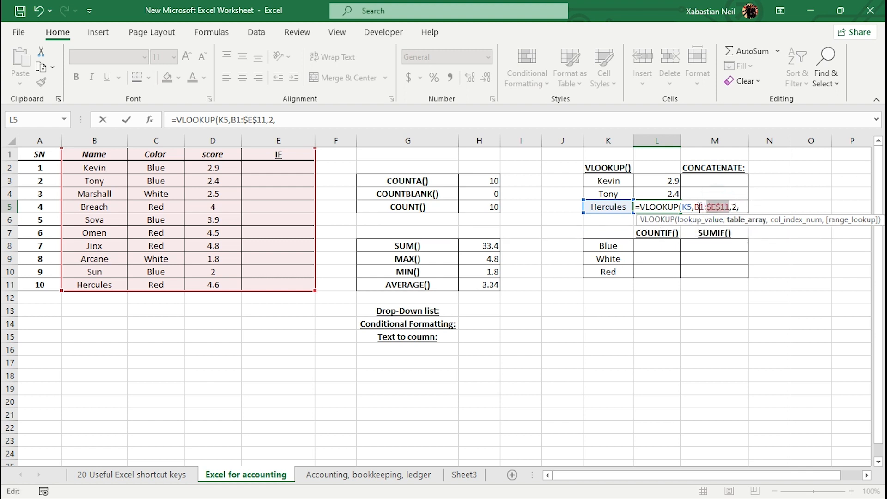
left_click(749, 207)
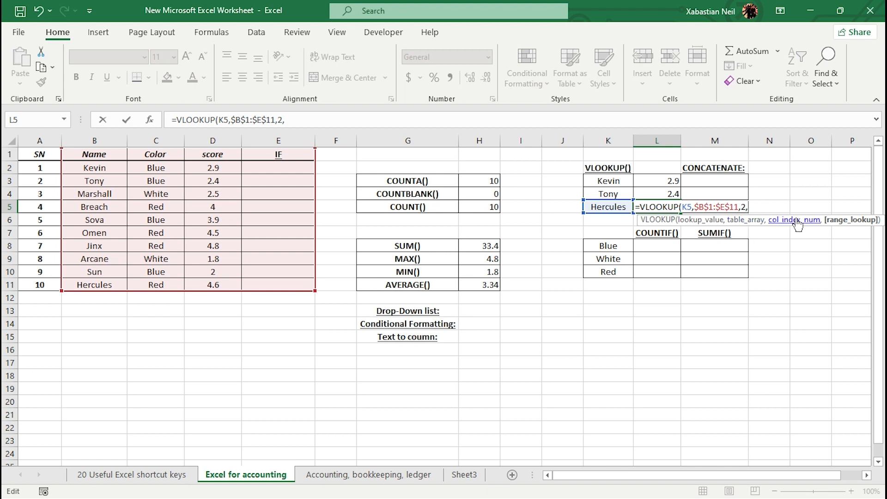
type("F")
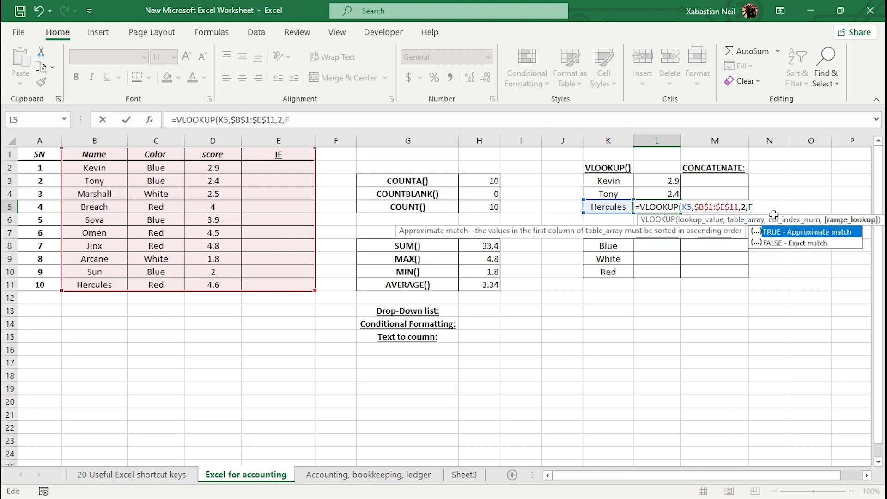
double_click(826, 243)
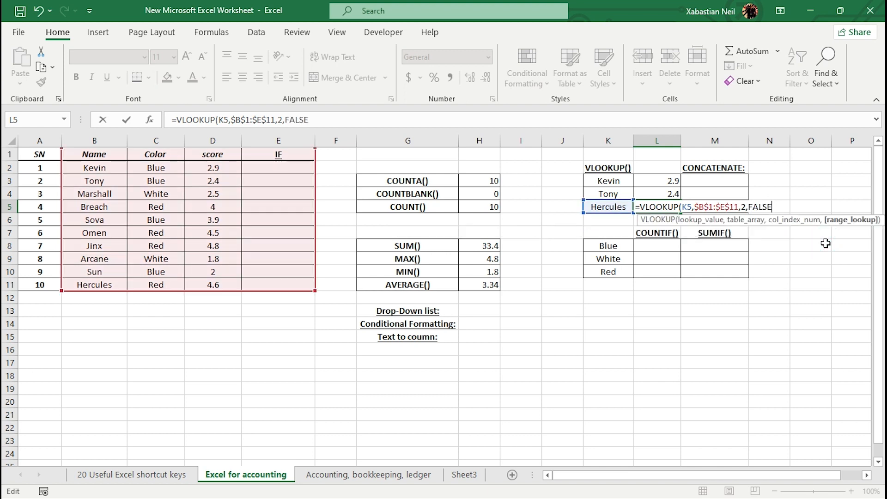
type(")")
key("Return")
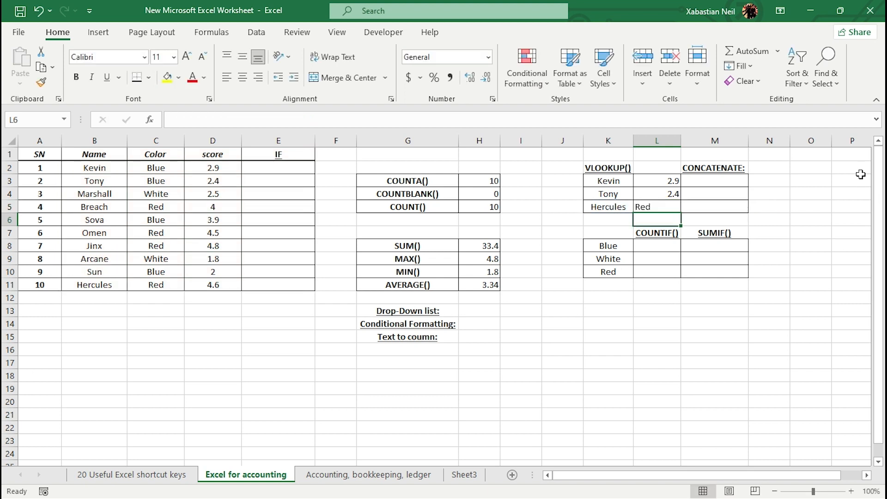
Enter the formula =K3&L3 in cell M3 to join the name with its lookup result.
left_click(736, 232)
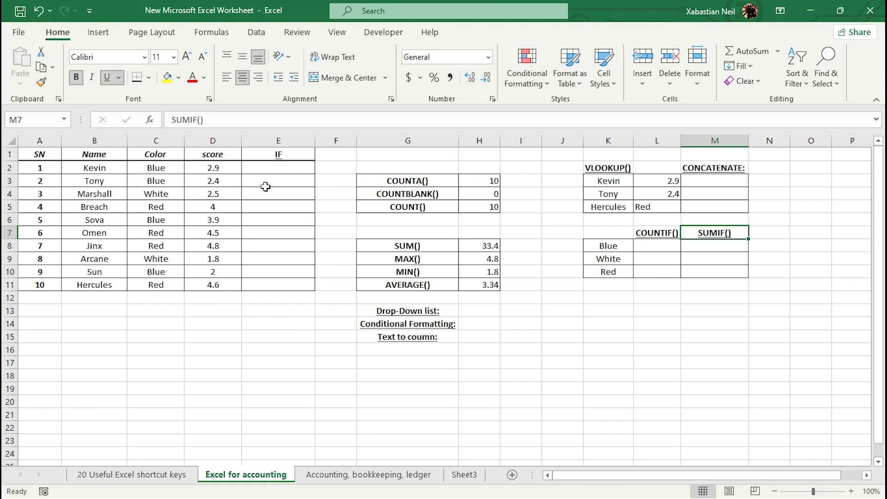
left_click(728, 184)
double_click(728, 184)
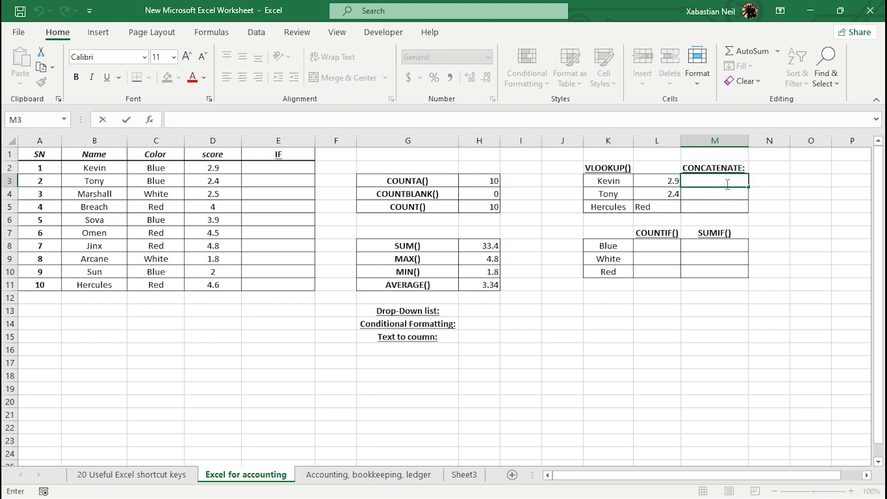
type("=")
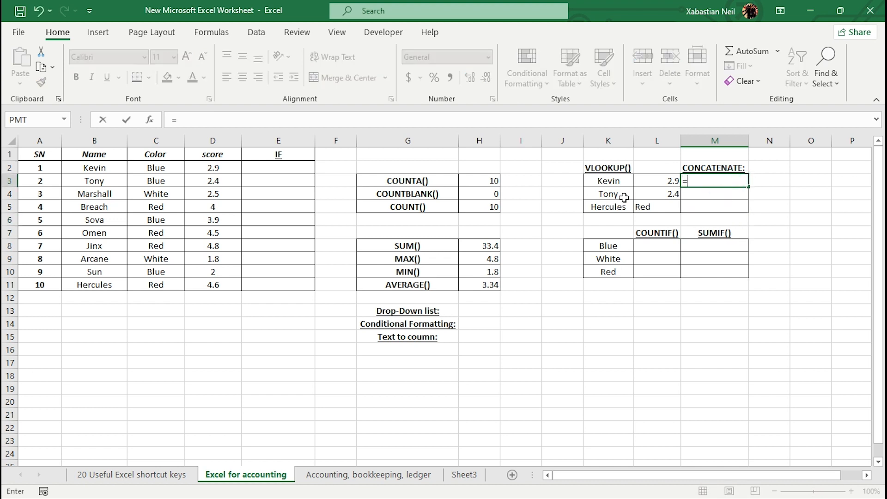
left_click(598, 182)
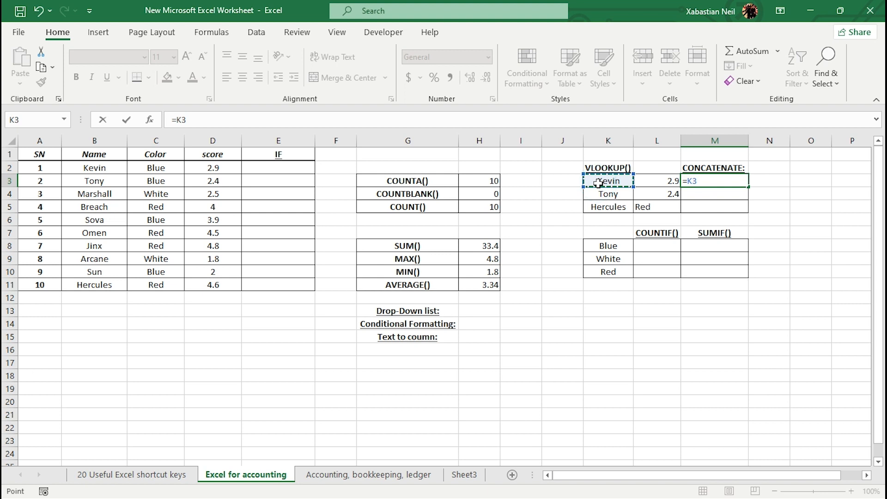
type("&")
left_click(657, 183)
key("Return")
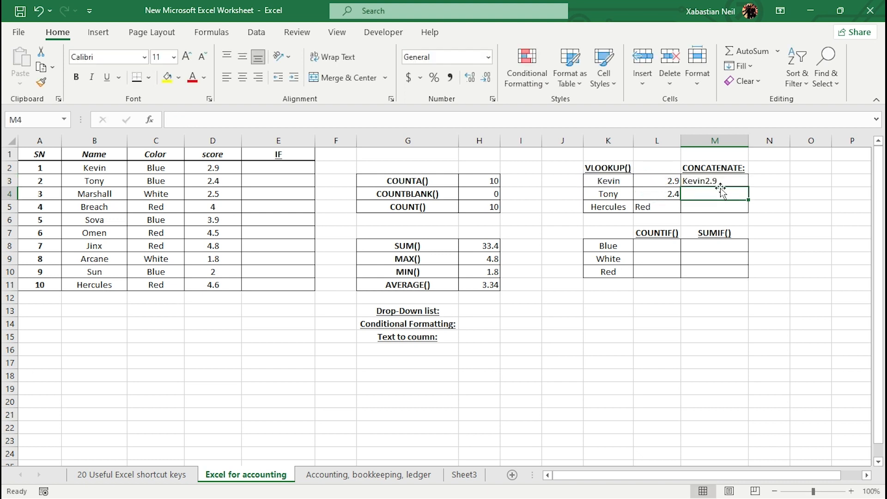
Enter the formula =K4&L4 in cell M4 under the CONCATENATE heading.
left_click(708, 195)
type("=")
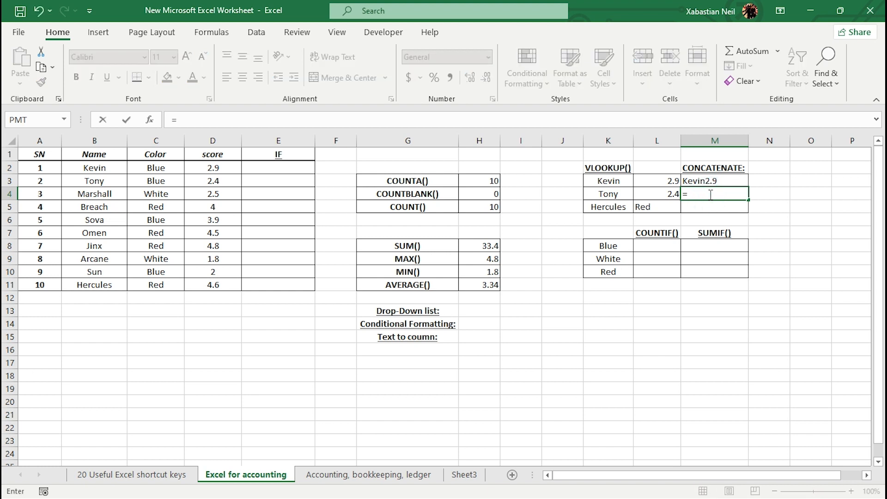
left_click(603, 194)
type("&")
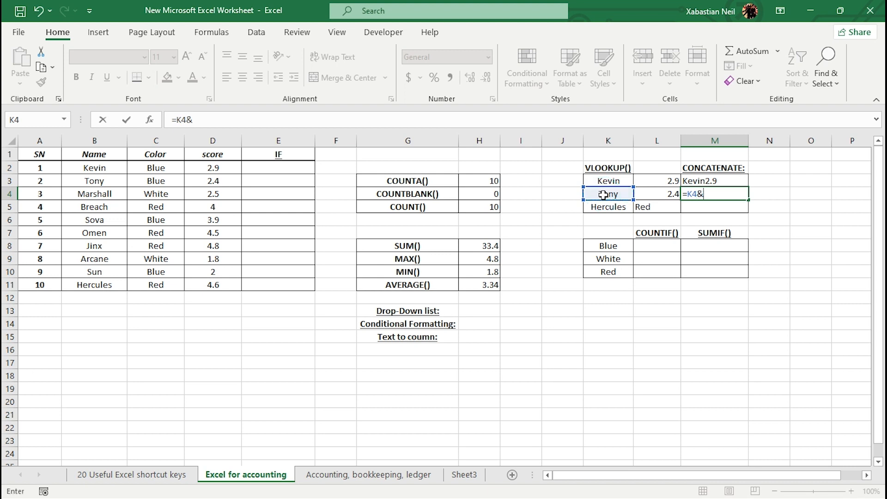
left_click(651, 193)
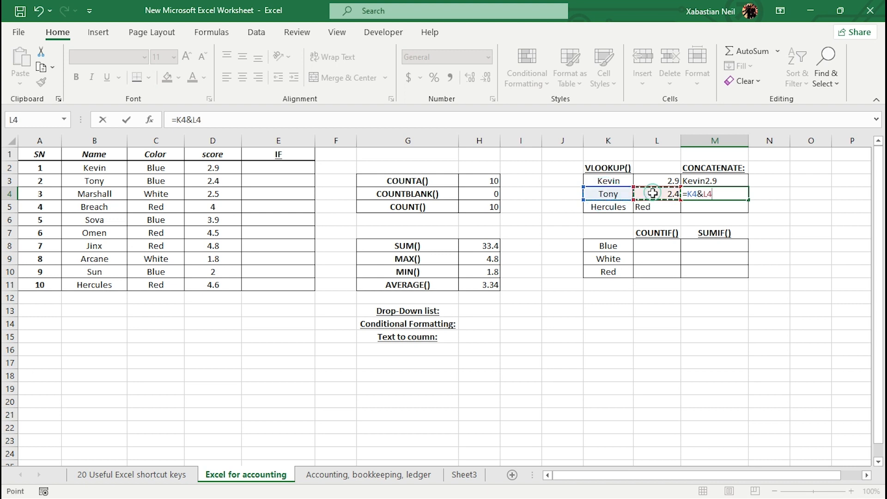
key("Return")
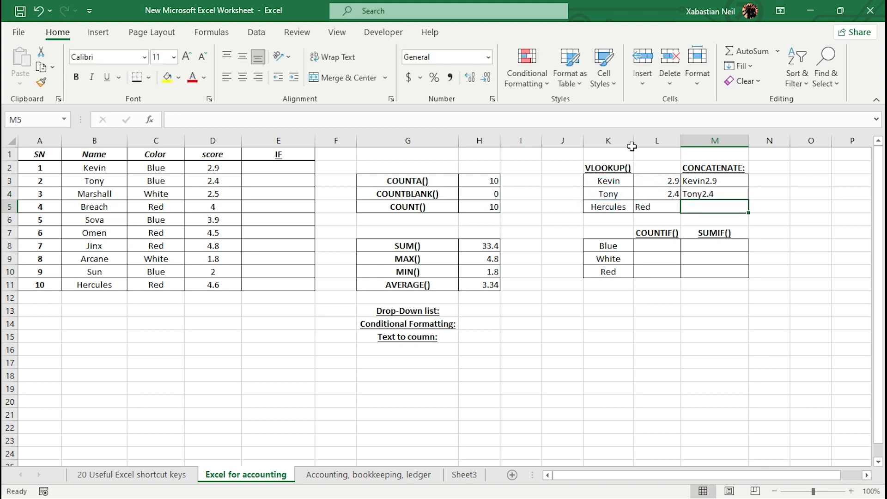
Enter the formula =K5&L5 in cell M5 to complete the CONCATENATE column.
double_click(724, 210)
type("=")
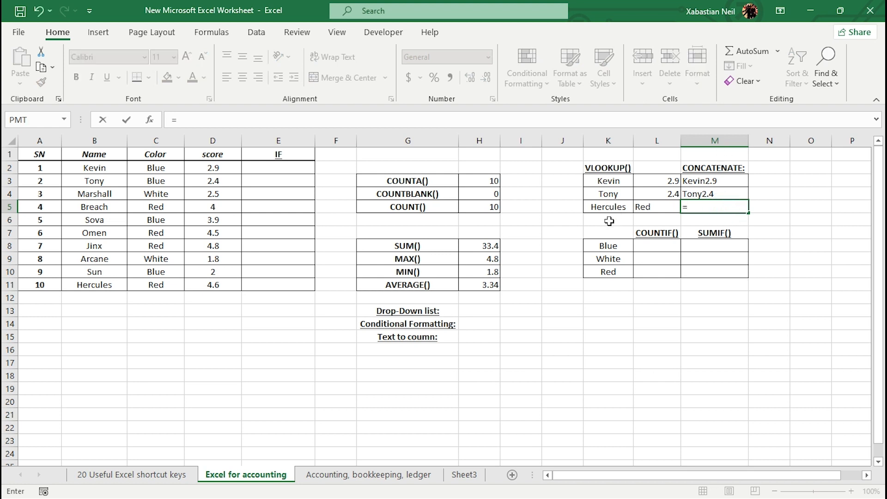
left_click(602, 205)
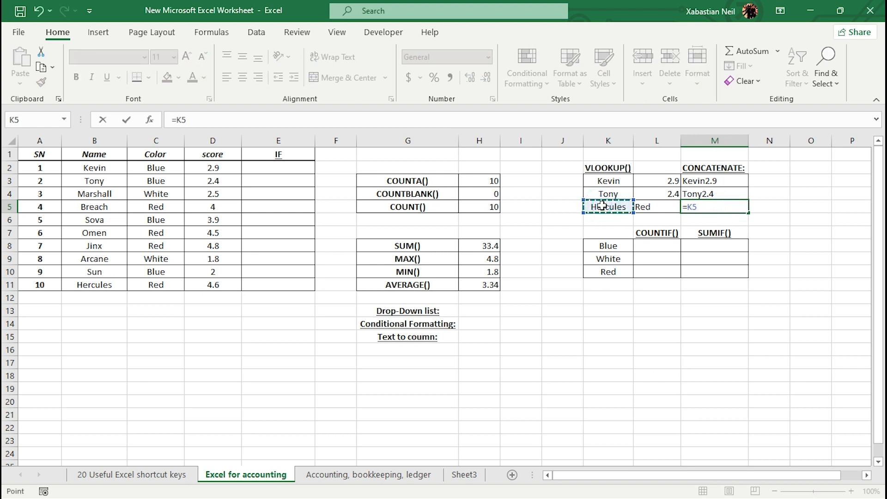
type("&")
left_click(656, 208)
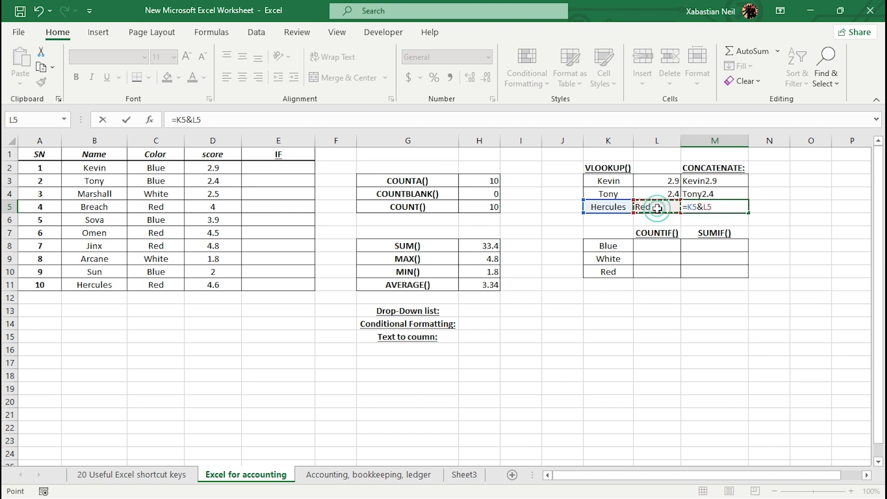
key("Return")
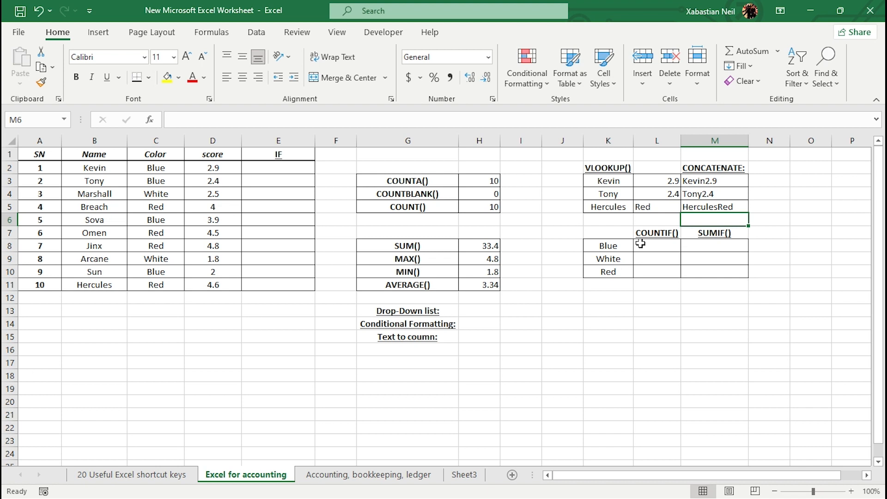
Start a COUNTIF formula in cell L8 beside the Blue label.
left_click(658, 250)
double_click(661, 250)
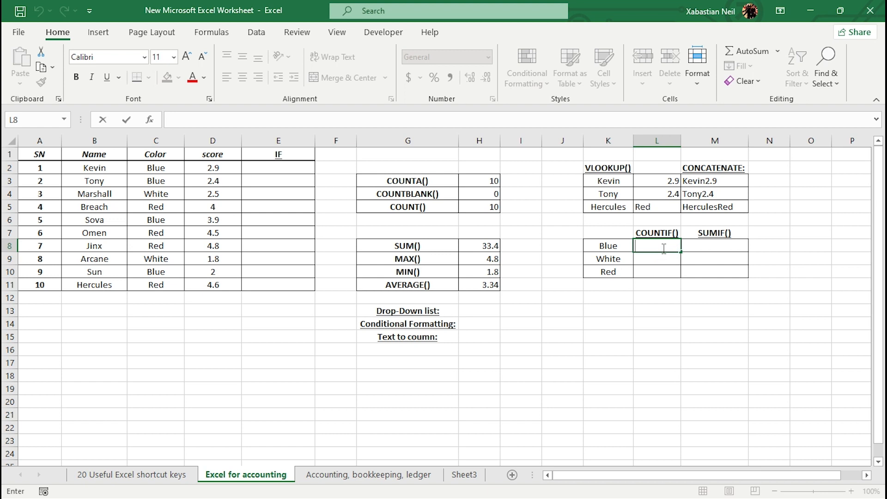
left_click(663, 248)
type("=counti")
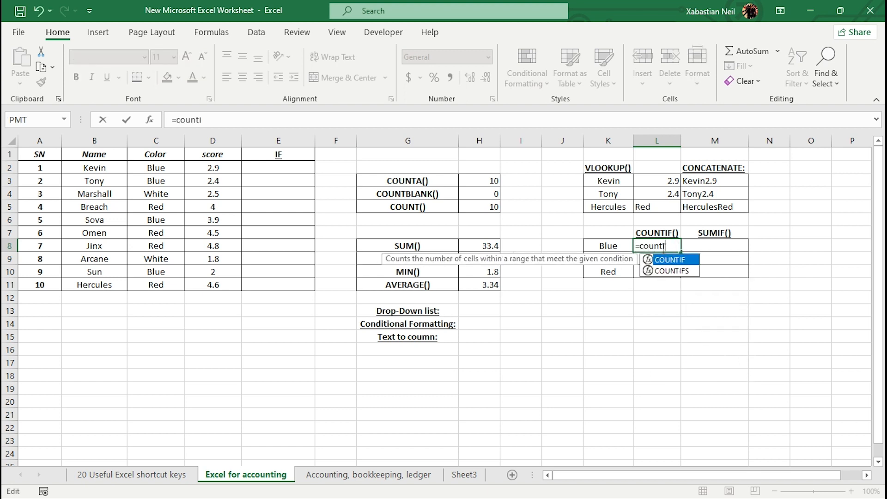
type("f")
key("Tab")
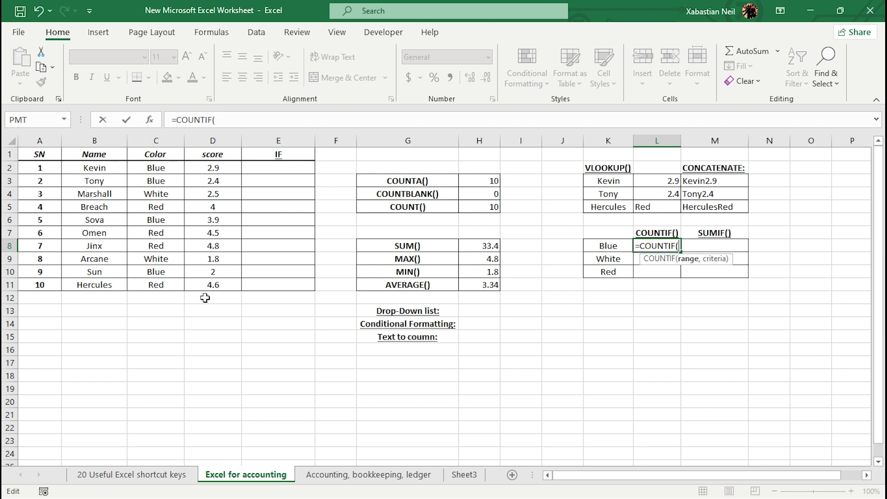
Complete the L8 COUNTIF with absolute range $C$2:$C$12 and K8 as the criterion.
left_click(163, 169)
left_click_drag(163, 169, 167, 292)
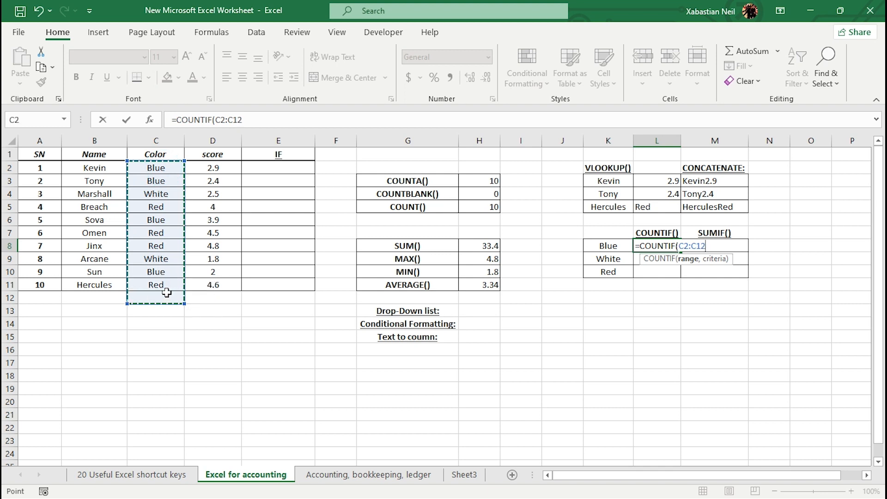
key("F4")
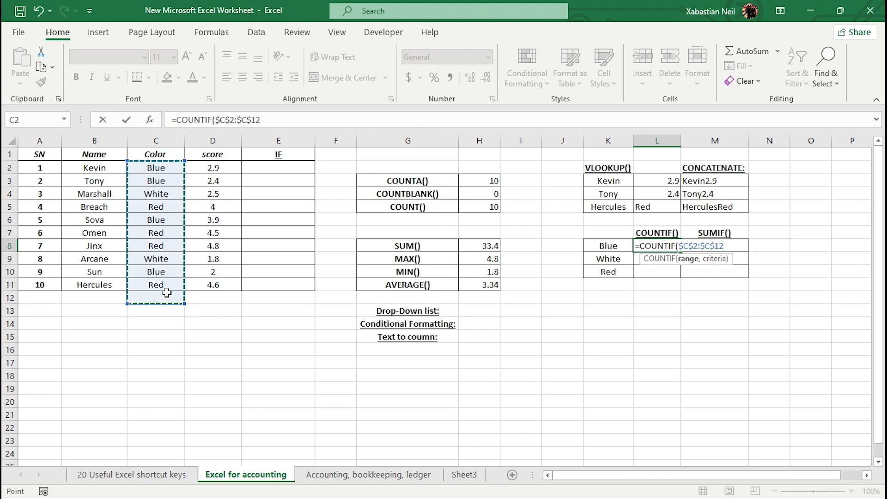
type(",")
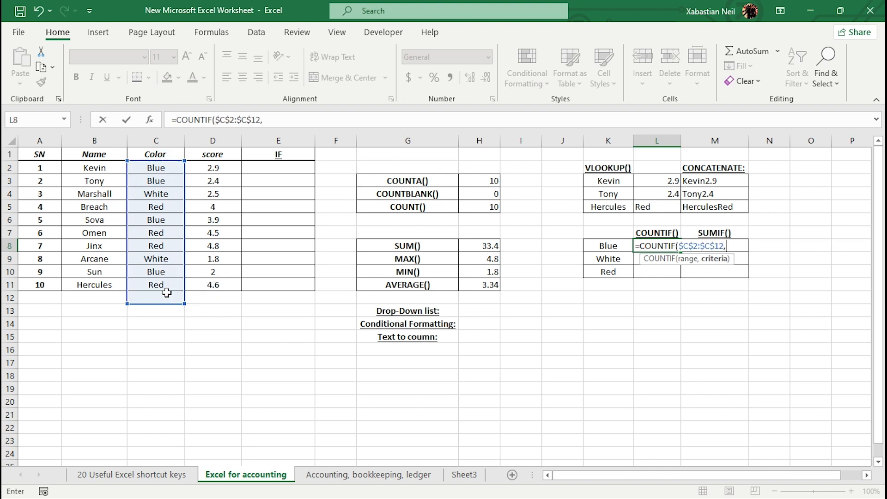
left_click(616, 248)
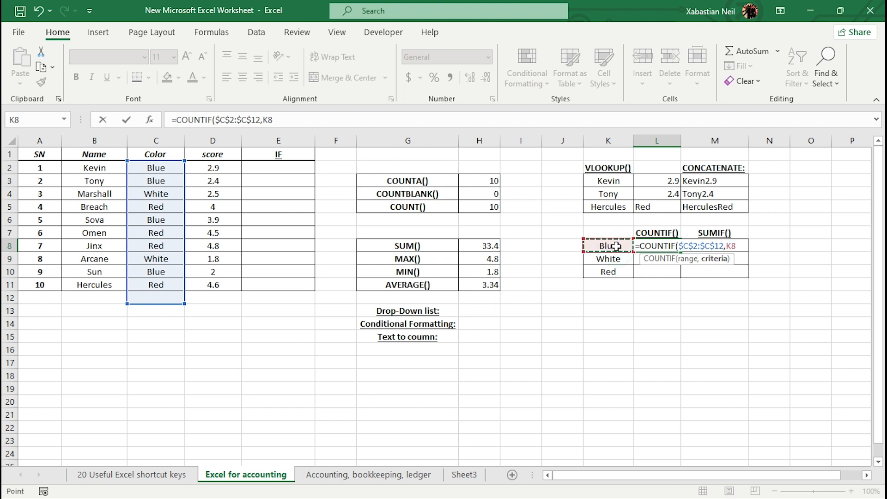
type(")")
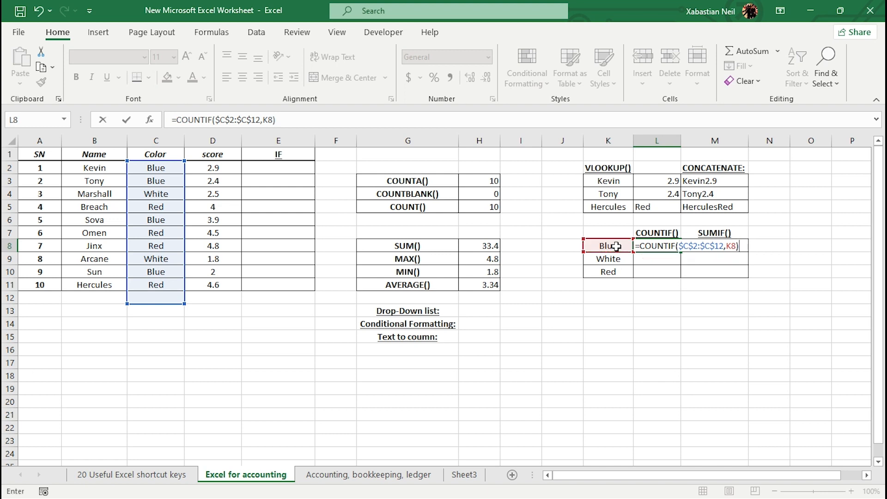
key("Return")
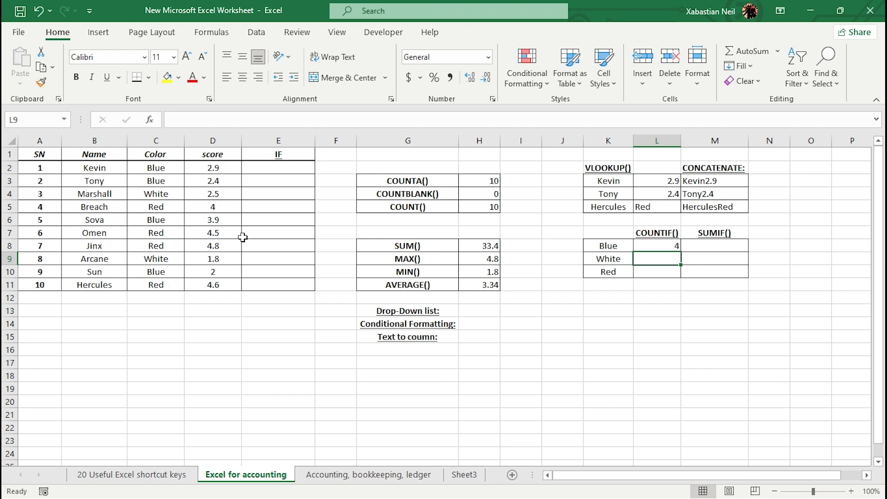
Try filling the COUNTIF formula from L8 down to L10, and undo the fill.
left_click(674, 246)
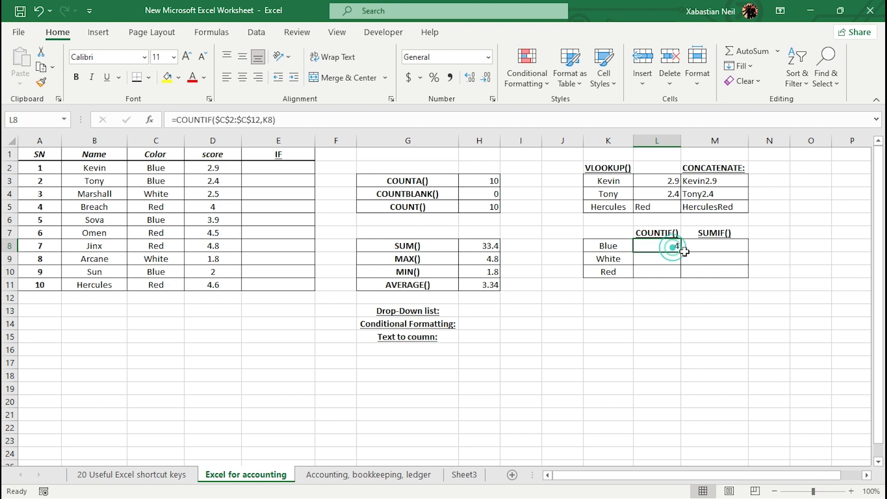
left_click(659, 257)
left_click(651, 279)
left_click(666, 261)
left_click(661, 278)
left_click(673, 247)
left_click_drag(680, 252, 680, 276)
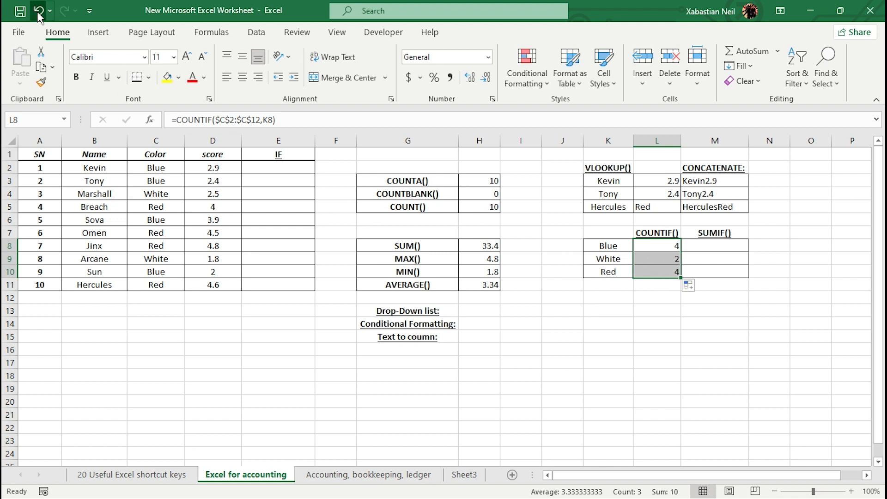
left_click(39, 12)
Enter =COUNTIF(C2:C11,K9) in cell L9 to count the White entries.
double_click(664, 259)
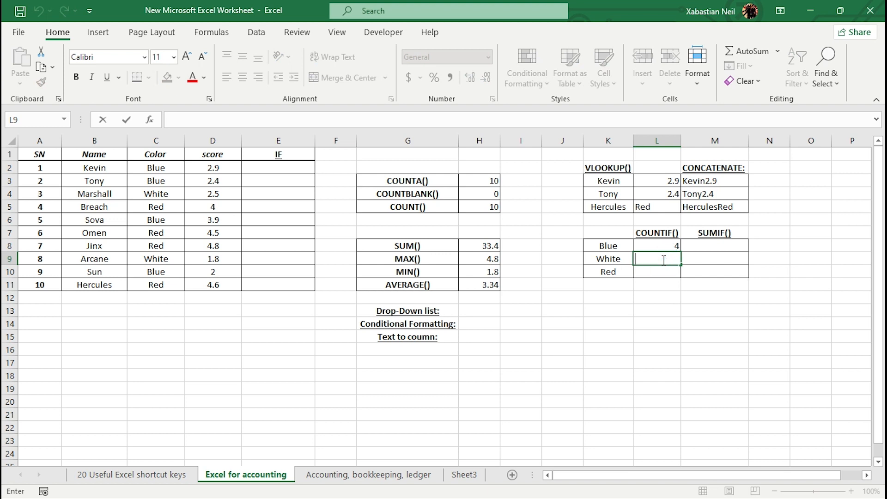
type("=")
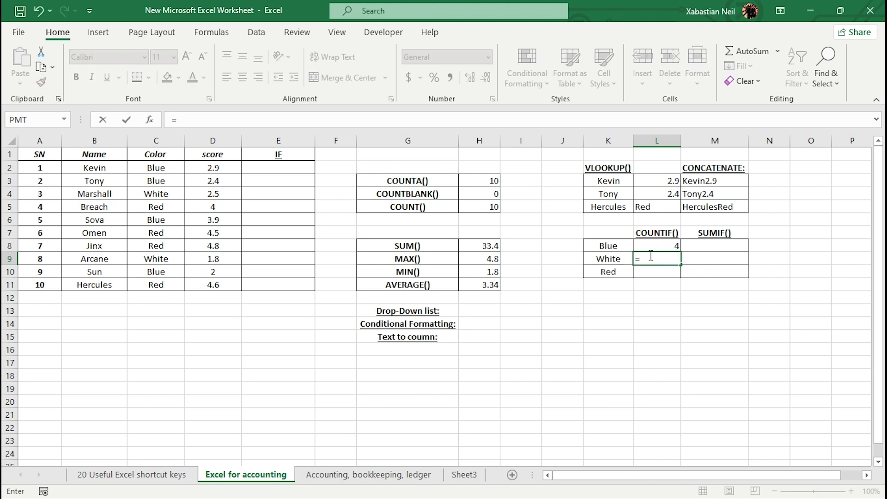
type("countif")
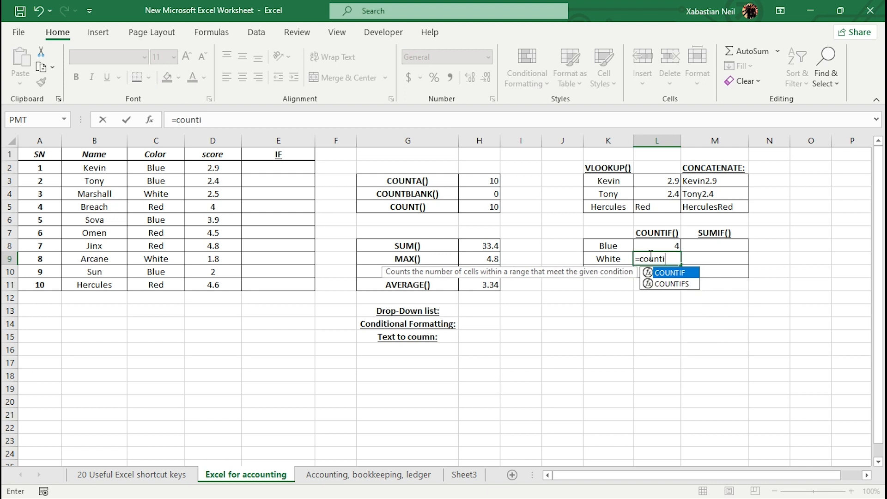
key("Tab")
left_click_drag(139, 169, 156, 287)
type(",")
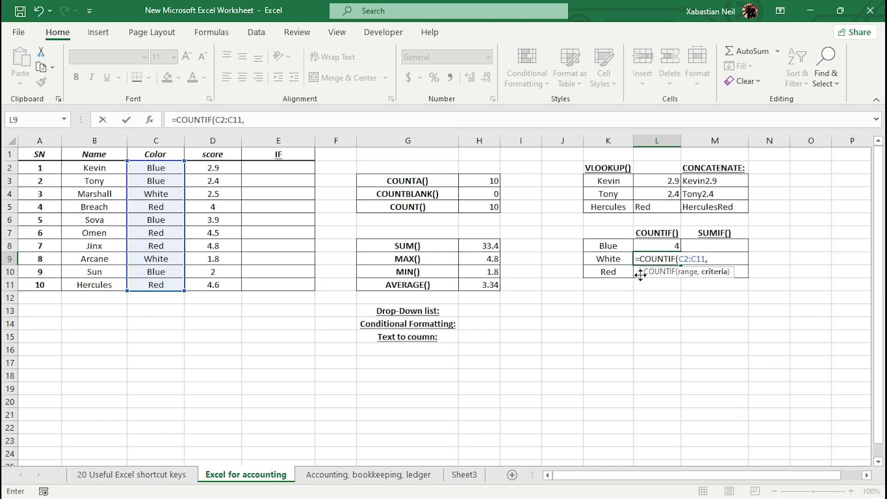
left_click(608, 260)
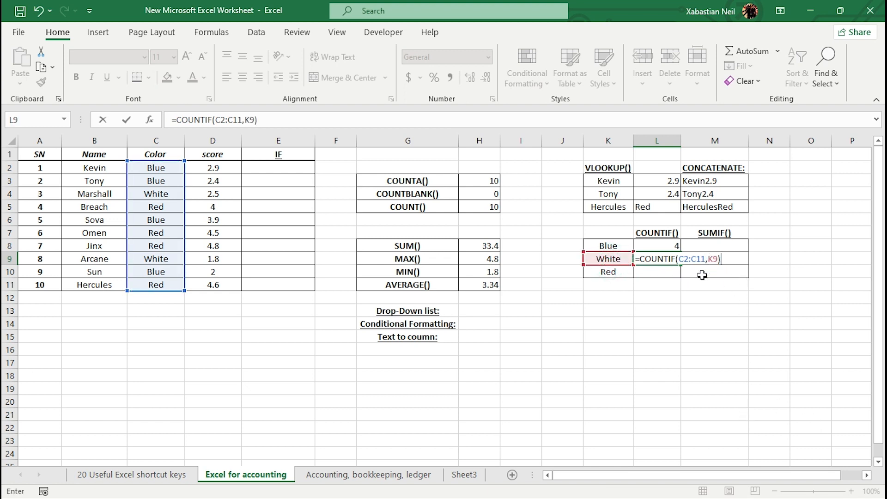
key("Return")
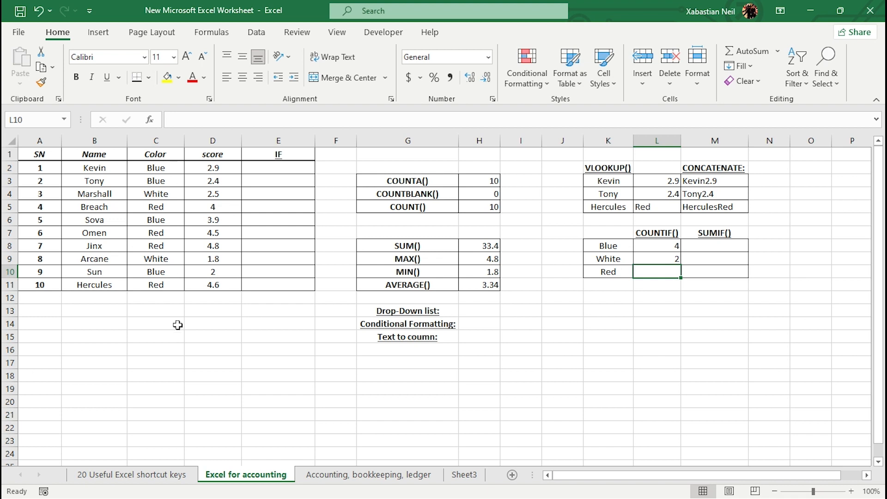
Change the color in cell C7 of the score table to White.
double_click(175, 233)
key("BackSpace")
key("BackSpace")
key("BackSpace")
type("White")
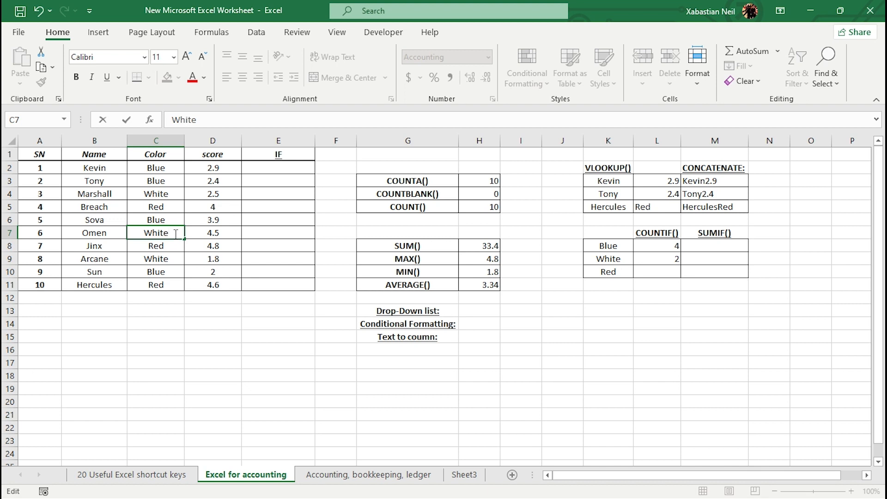
key("Return")
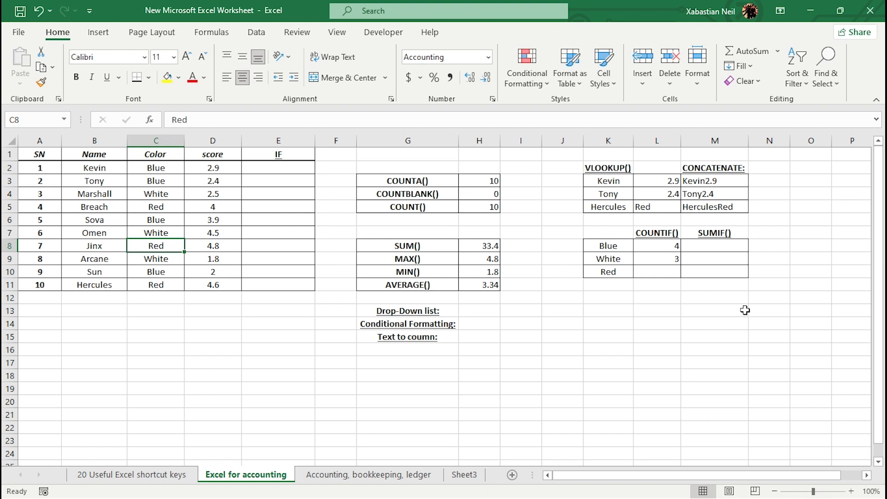
Enter =COUNTIF($C$2:$C$11,K10) in cell L10 to count the Red entries.
double_click(659, 272)
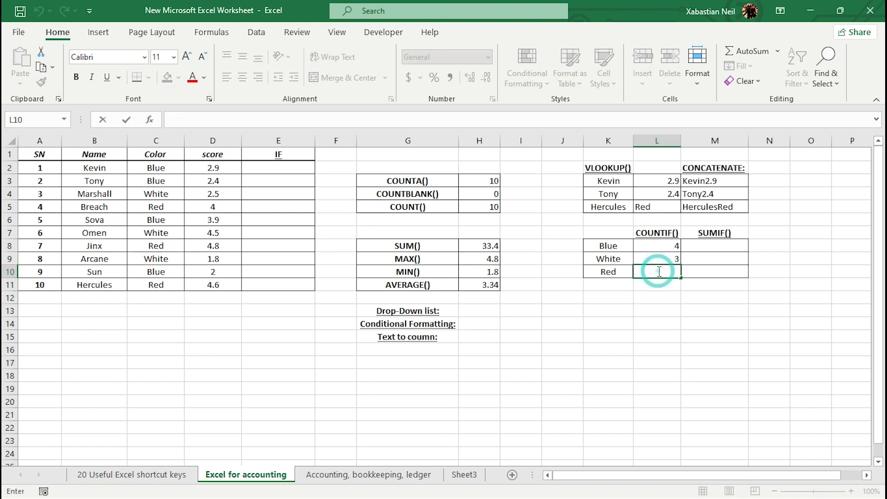
type("=counti")
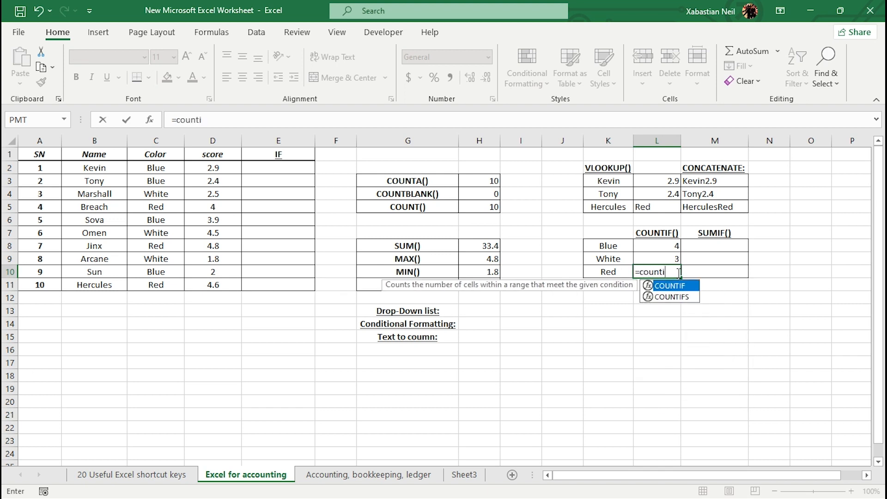
key("Tab")
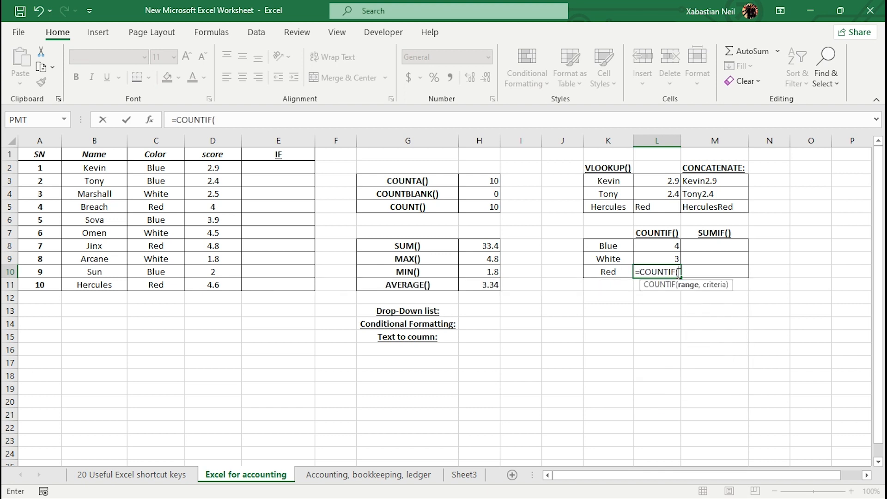
left_click_drag(204, 168, 223, 287)
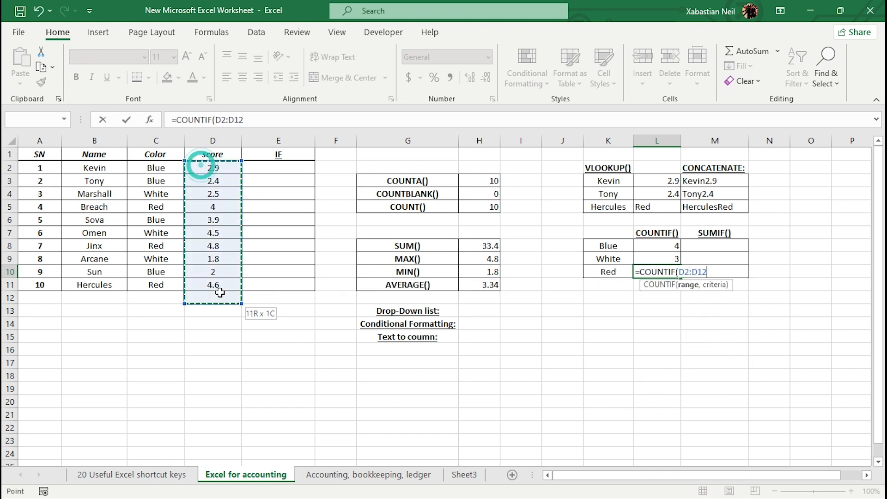
left_click(193, 335)
left_click_drag(171, 168, 174, 293)
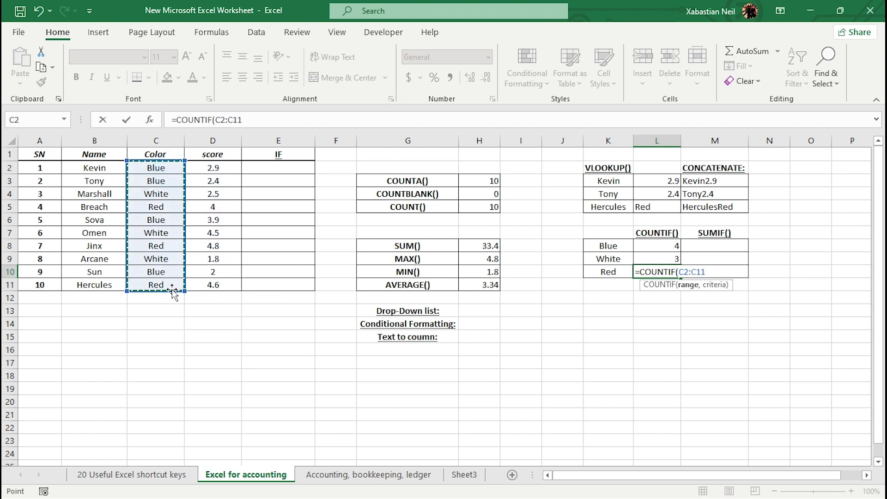
key("F4")
type(",")
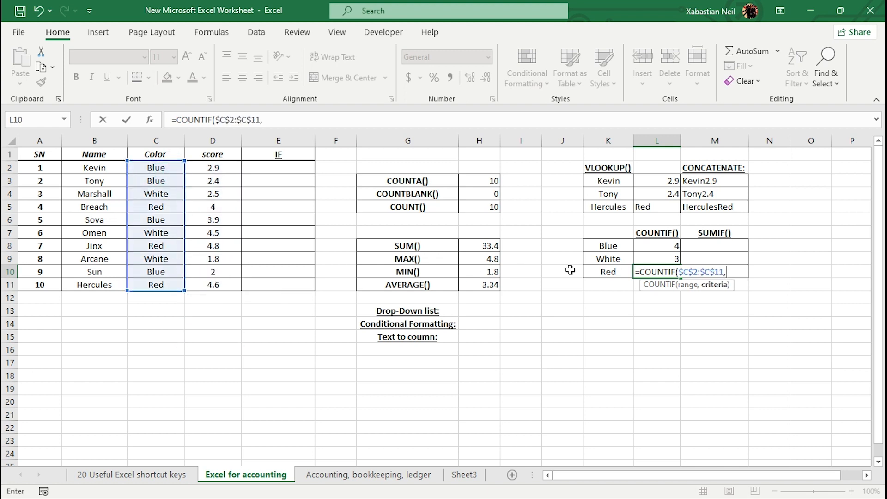
left_click(603, 272)
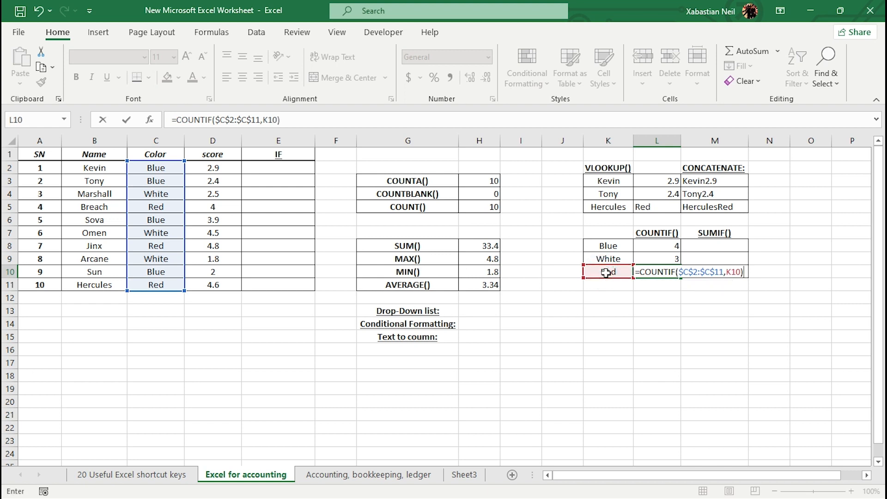
key("ctrl+Return")
key("Return")
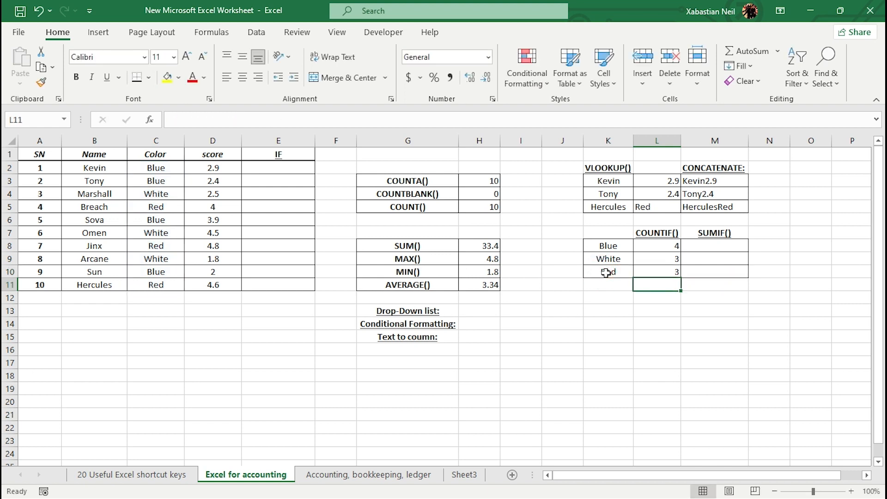
Start a SUMIF formula in cell M8 with absolute range $C$2:$C$11 and K8 as the criterion.
double_click(737, 249)
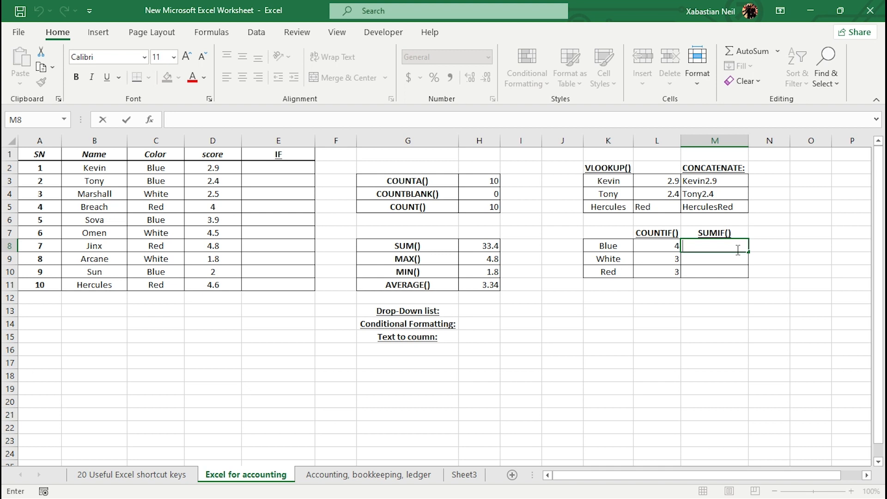
type("=SUMIF(")
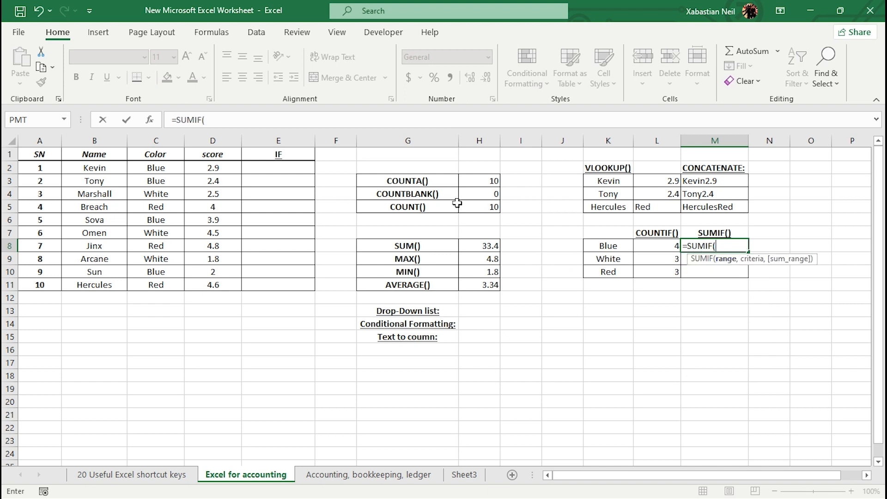
left_click_drag(170, 170, 158, 283)
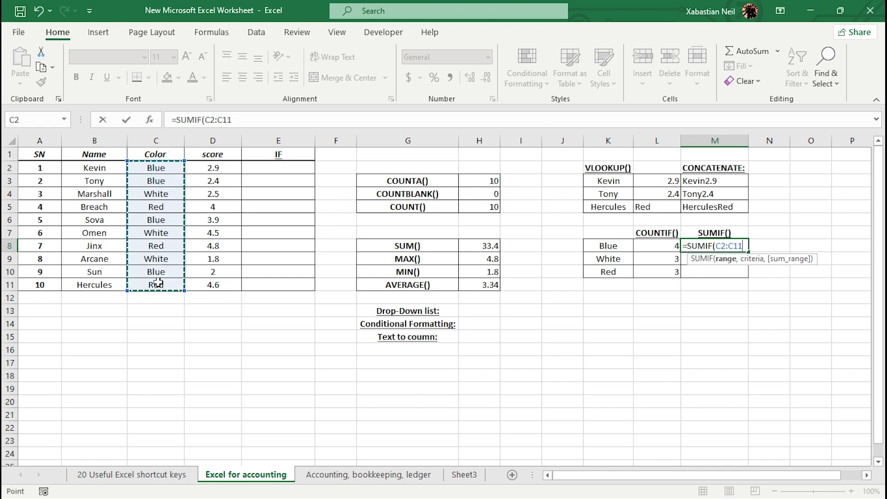
key("F4")
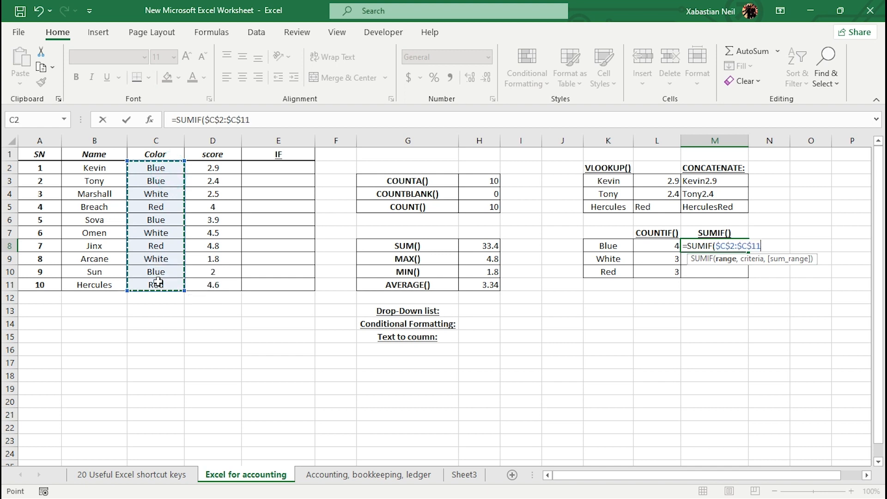
left_click(607, 243)
left_click_drag(148, 168, 159, 285)
key("F4")
type(",")
left_click(622, 246)
type(",")
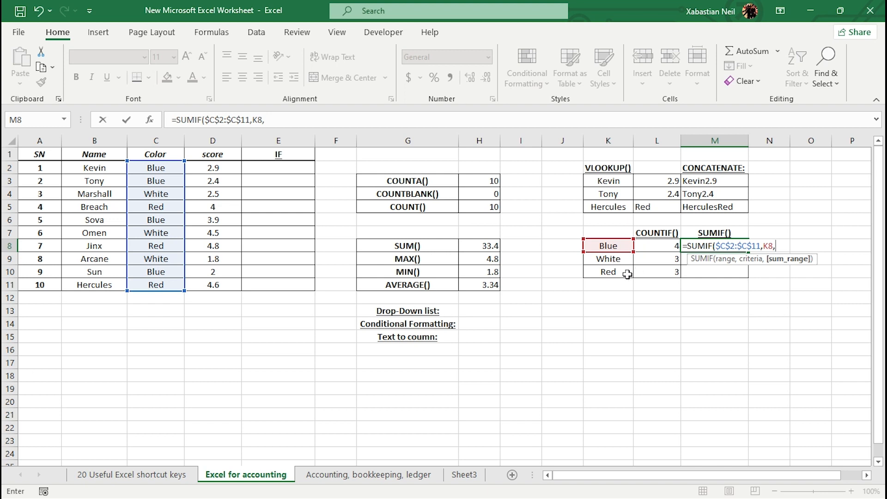
Complete the M8 SUMIF with the absolute sum range $D$2:$D$11.
left_click_drag(224, 169, 226, 283)
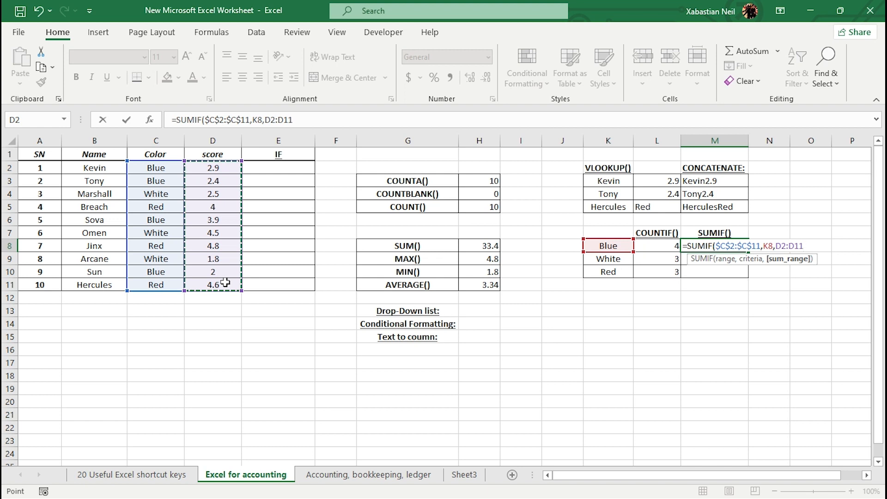
key("F4")
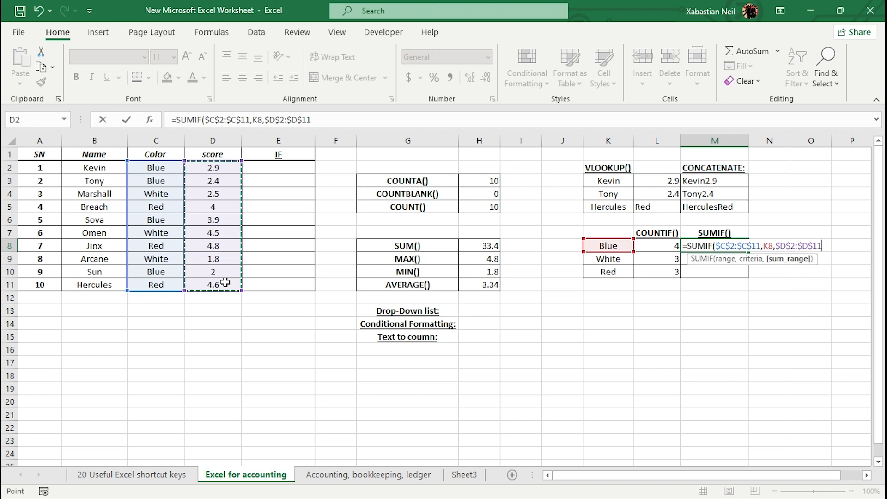
type(")")
key("Return")
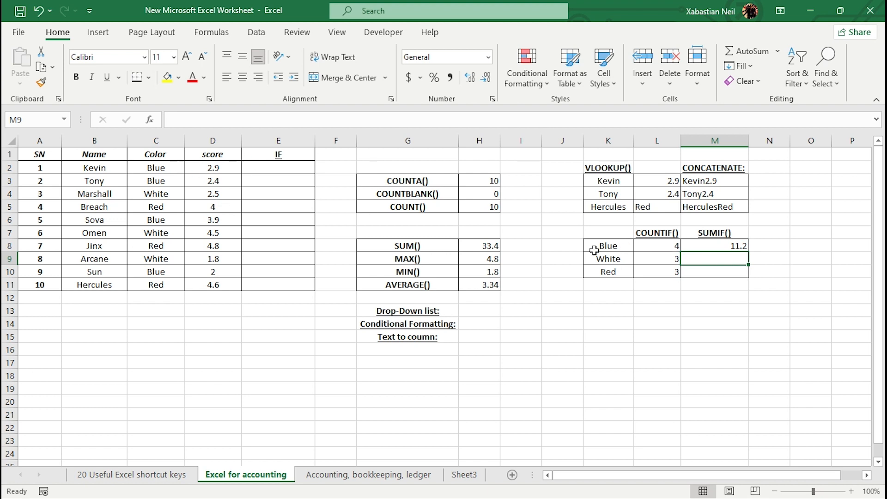
Start a SUMIF formula in cell M9 with absolute range $C$2:$C$11 and K9 as the criterion.
double_click(723, 261)
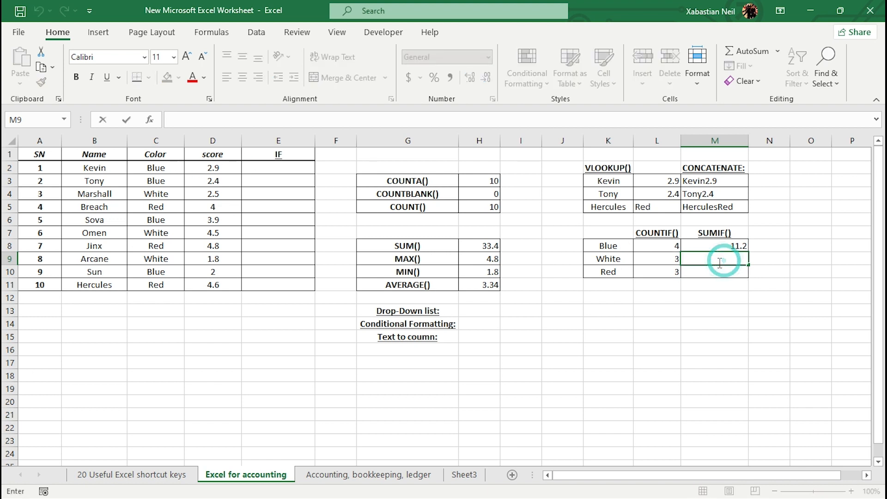
type("=su")
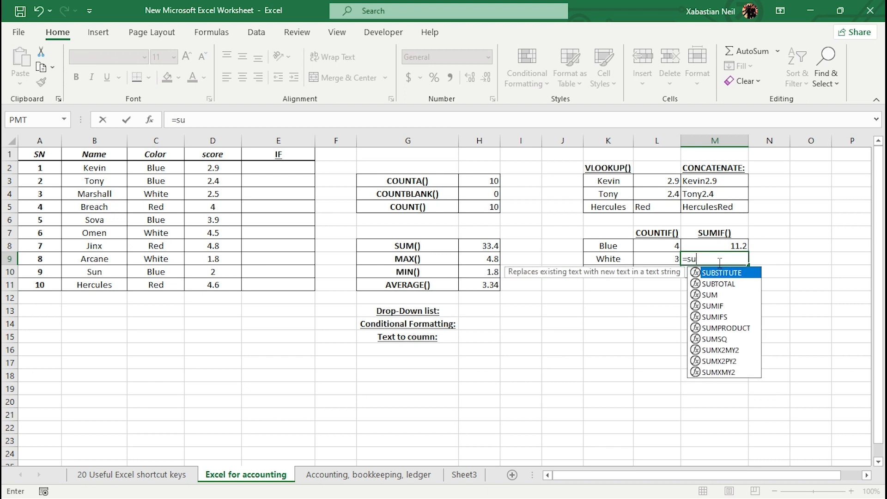
type("mif")
key("Tab")
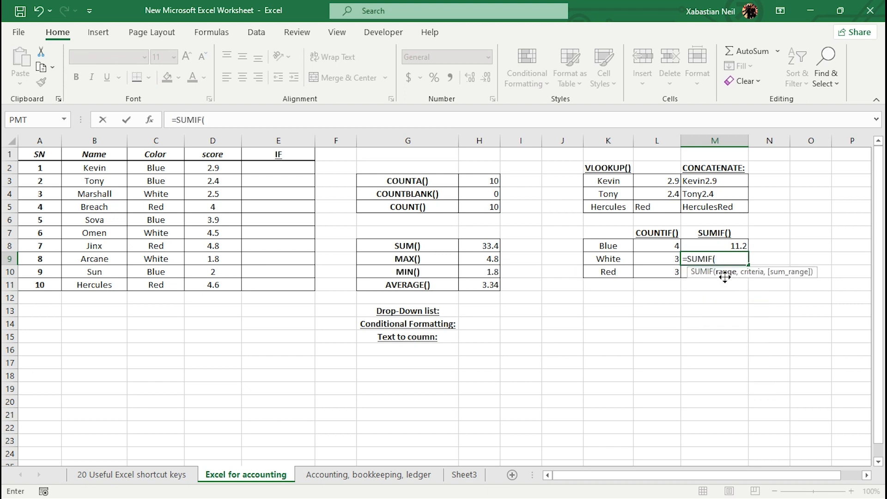
left_click_drag(155, 169, 157, 285)
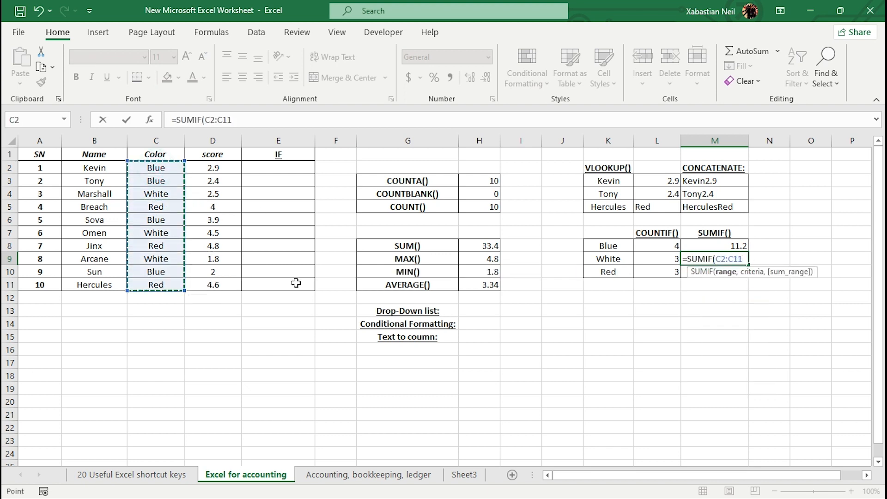
key("F4")
type(",")
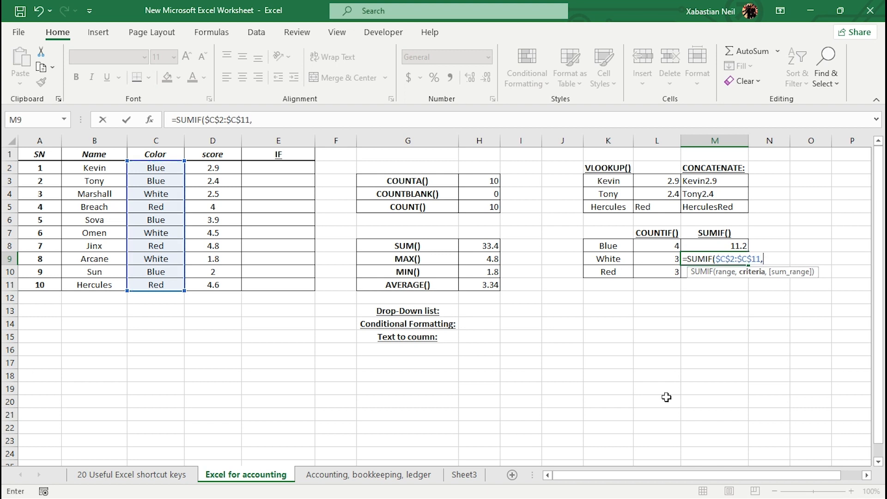
left_click(608, 259)
type(",")
Complete the M9 SUMIF with the absolute sum range $D$2:$D$11.
left_click(218, 169)
left_click_drag(218, 169, 219, 285)
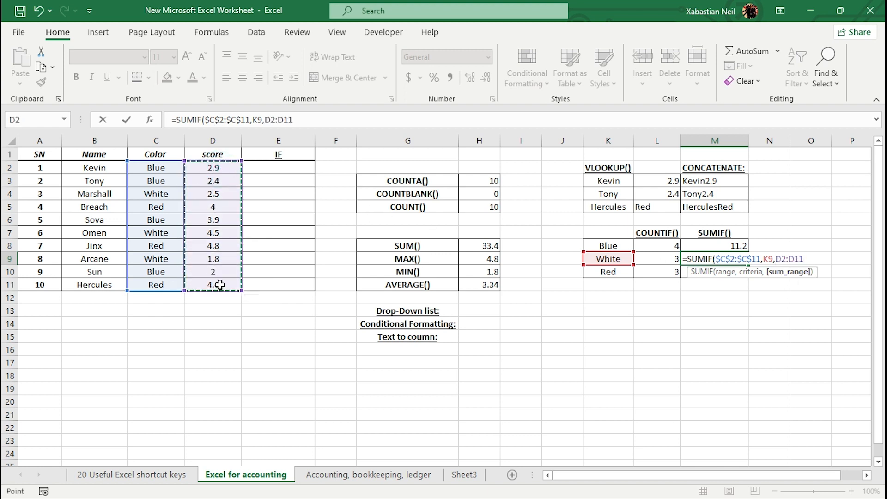
key("F4")
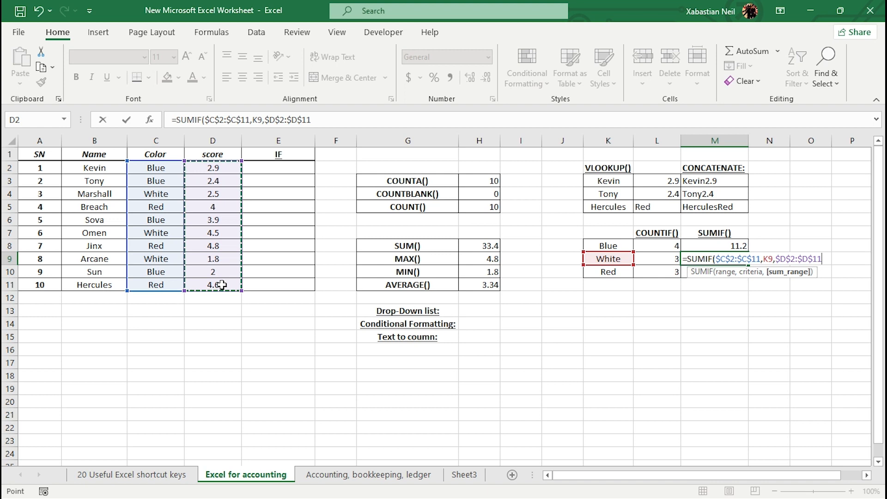
type(")")
key("Return")
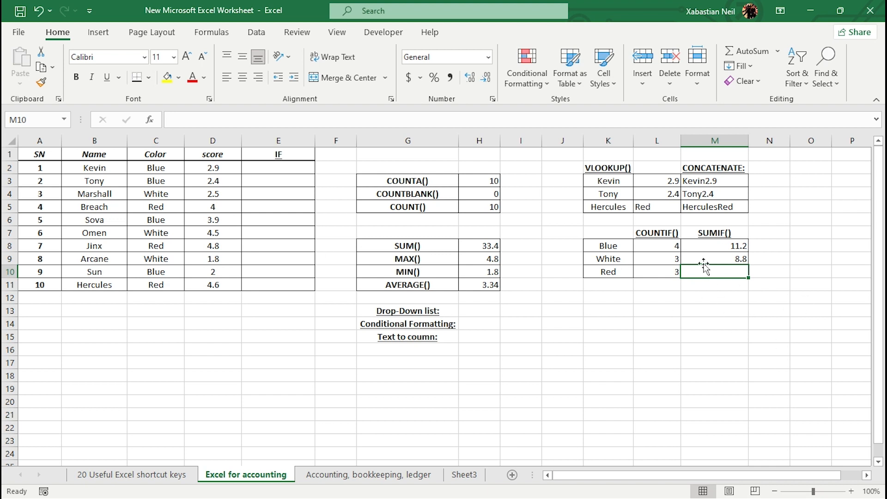
Make the criteria range in the M9 SUMIF formula relative, as C2:C11.
double_click(727, 274)
double_click(742, 259)
key("F4")
key("F4")
left_click(728, 261)
key("F4")
key("F4")
key("F4")
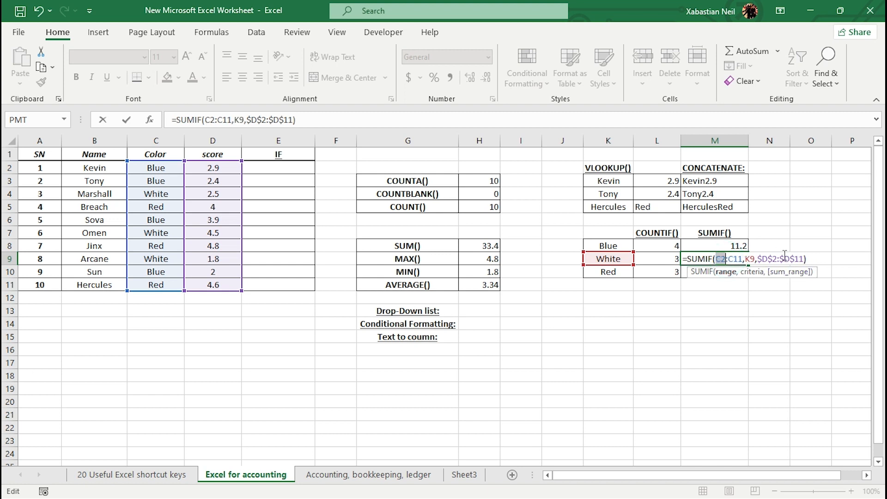
Make the sum range in the M9 SUMIF formula relative, as D2:D11.
left_click(776, 258)
key("F4")
key("F4")
key("F4")
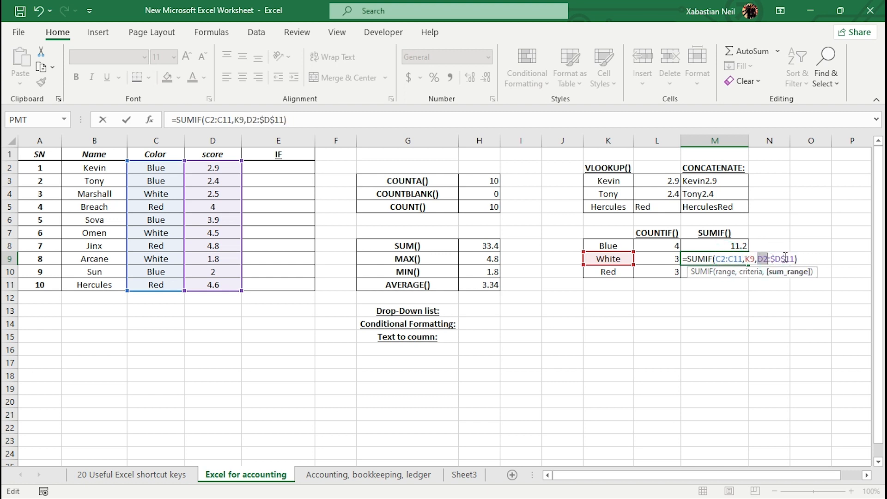
left_click(785, 258)
key("F4")
key("F4")
key("F4")
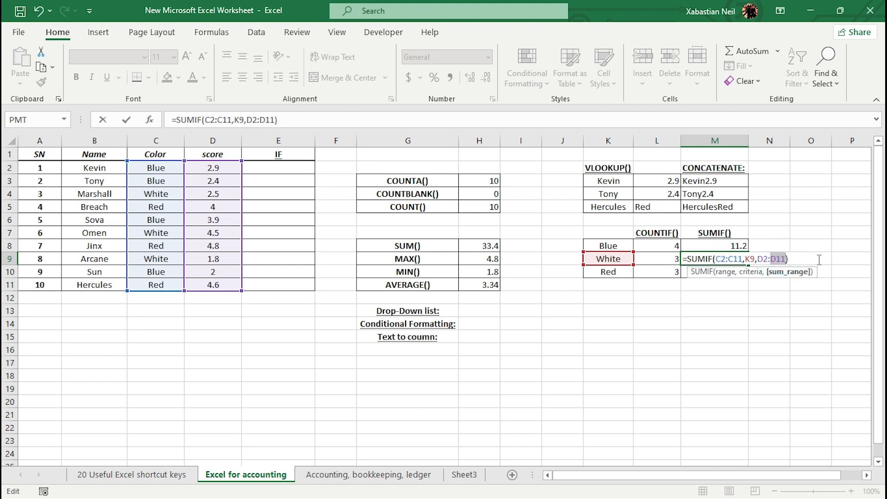
Enter the SUMIF formula in M9 and fill it down to M10.
key("Return")
left_click(739, 261)
left_click_drag(749, 265, 748, 277)
Add a List data validation to cell O13, using the names in =$B$2:$B$11 as its source.
left_click(812, 311)
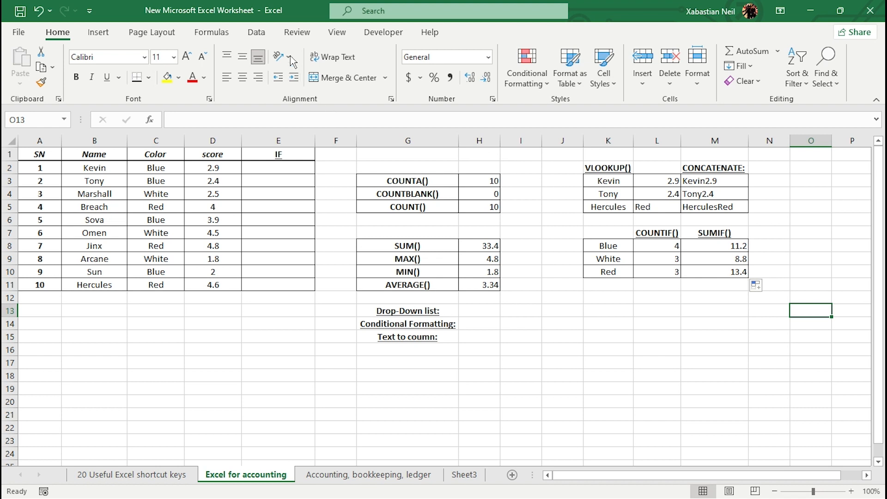
left_click(257, 32)
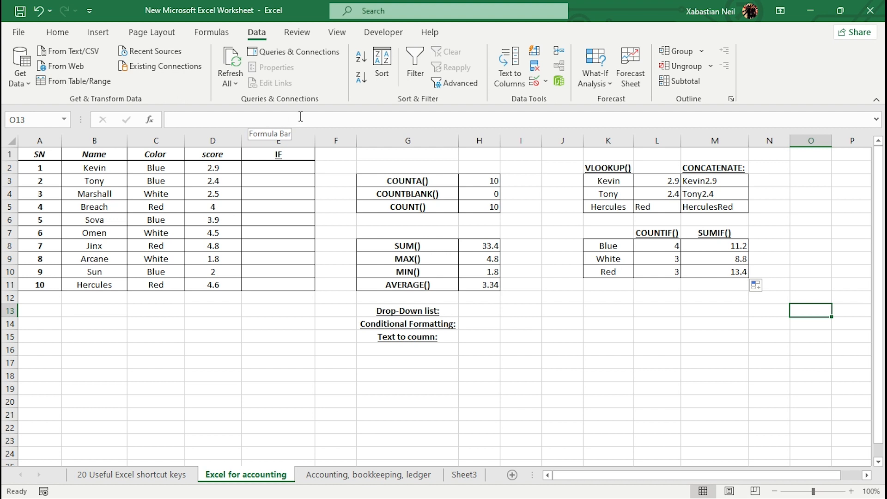
left_click(535, 86)
left_click(401, 216)
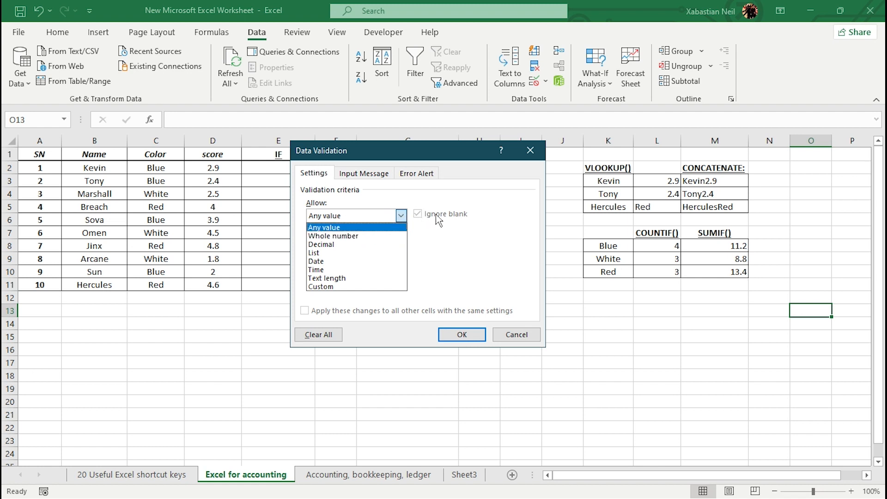
left_click(352, 253)
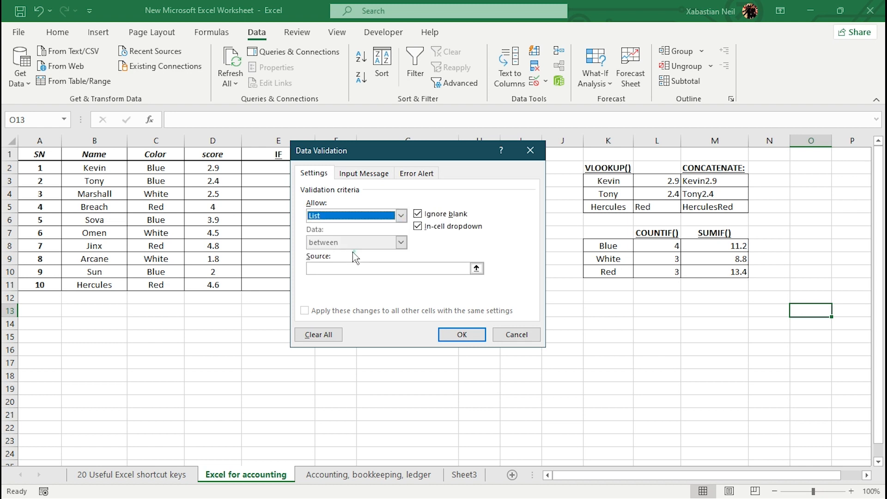
left_click(405, 269)
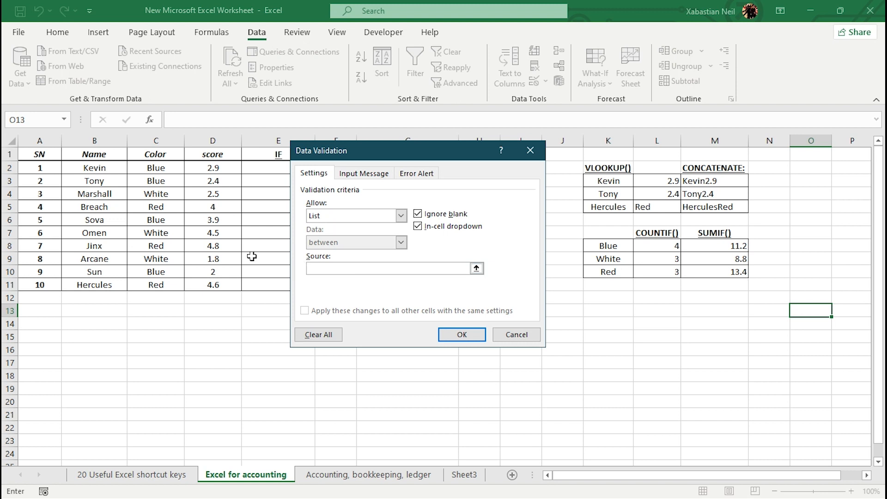
left_click_drag(103, 169, 103, 286)
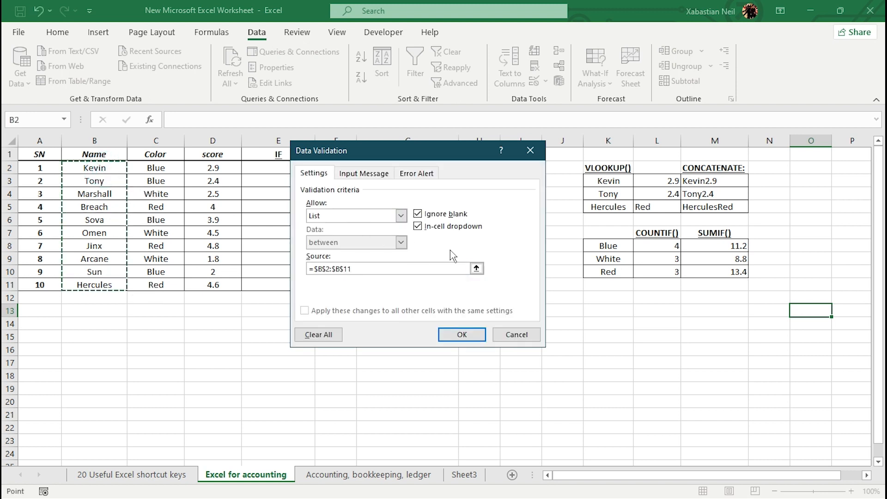
left_click(462, 336)
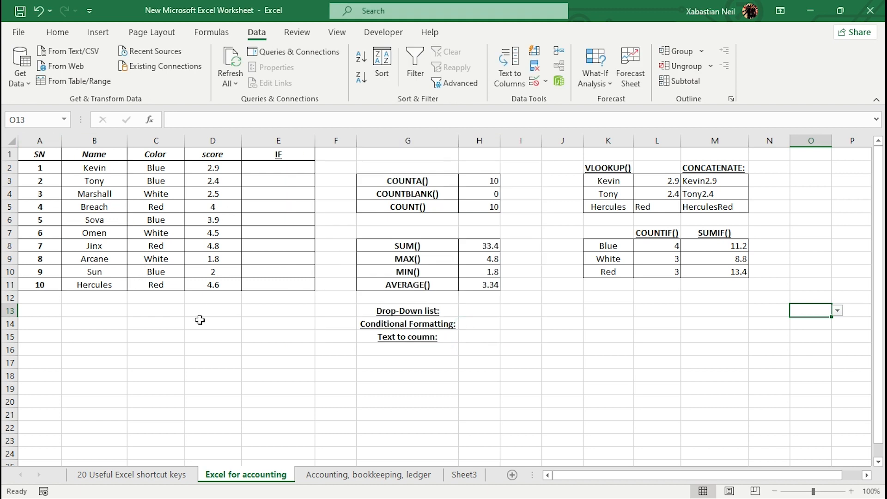
left_click(607, 319)
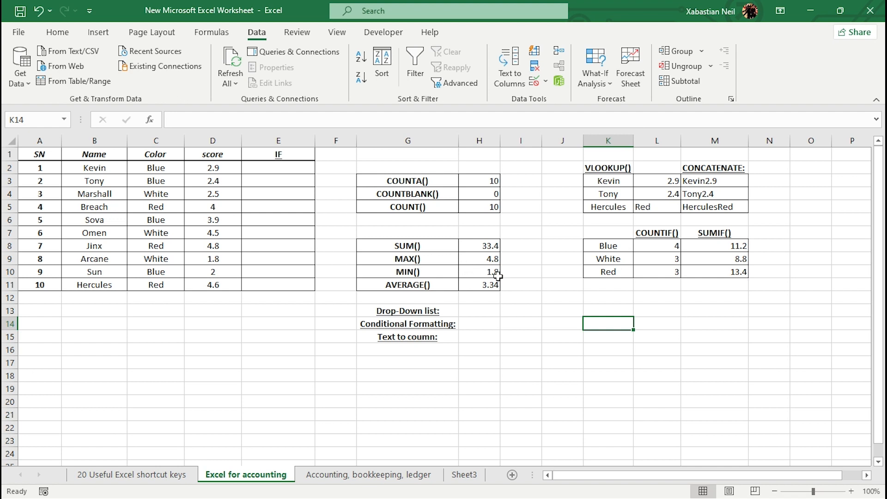
left_click(536, 81)
left_click(530, 151)
left_click(545, 81)
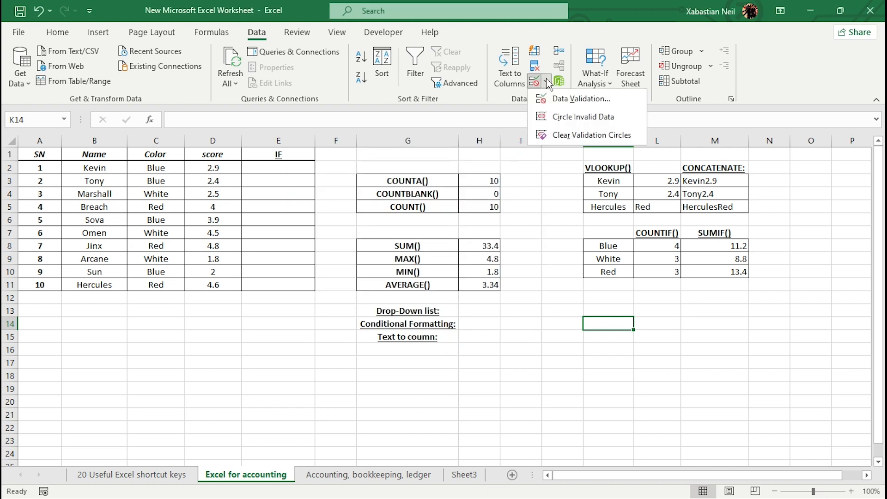
left_click(568, 99)
left_click(372, 175)
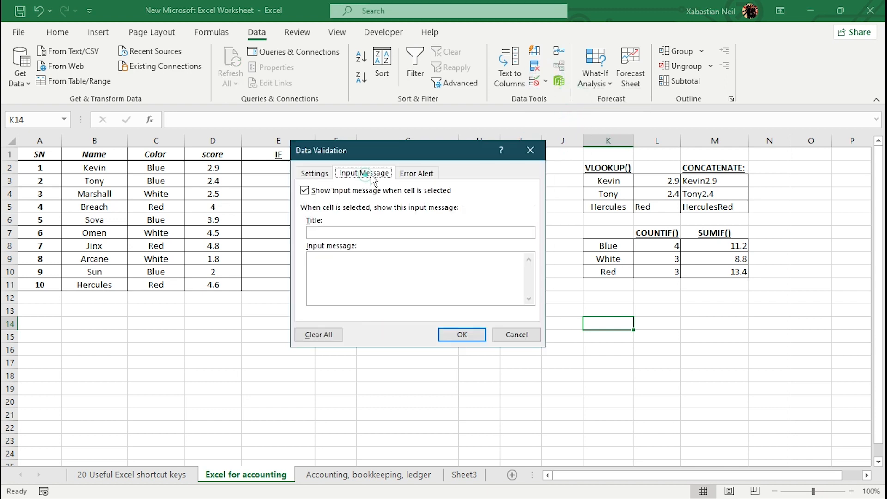
left_click(461, 334)
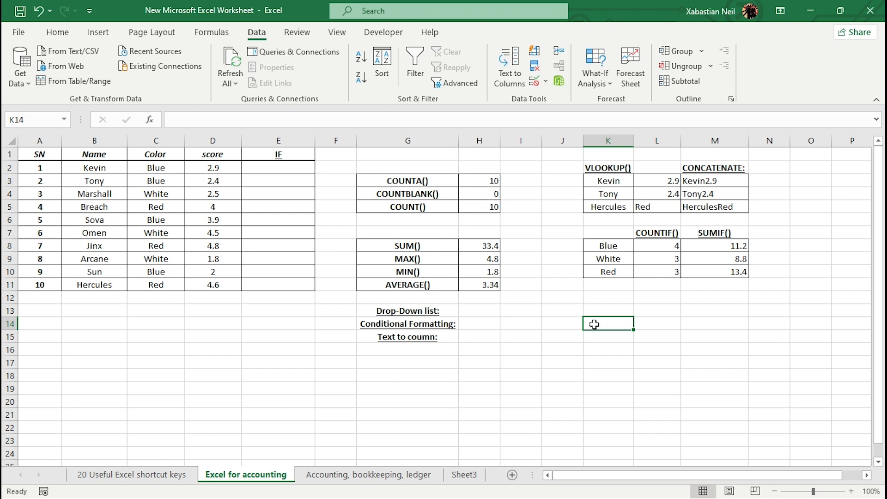
left_click(414, 61)
left_click(451, 290)
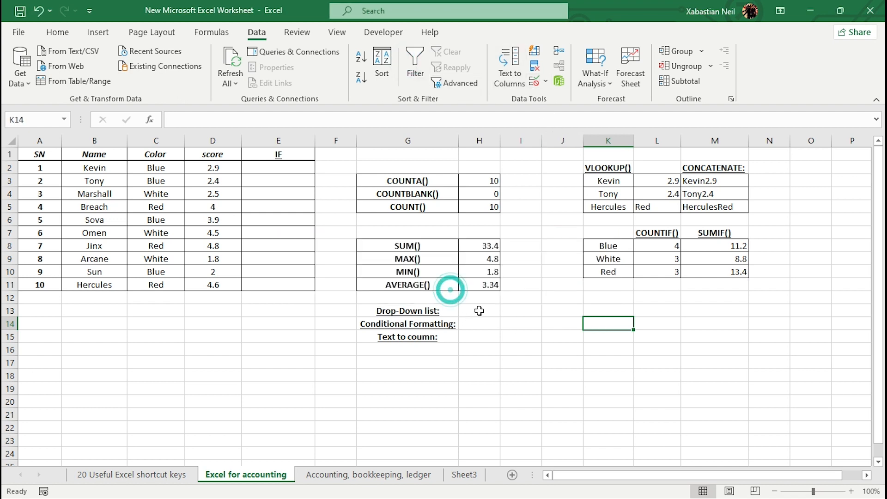
Try two different names from the drop-down list in cell H13.
left_click(471, 311)
double_click(474, 310)
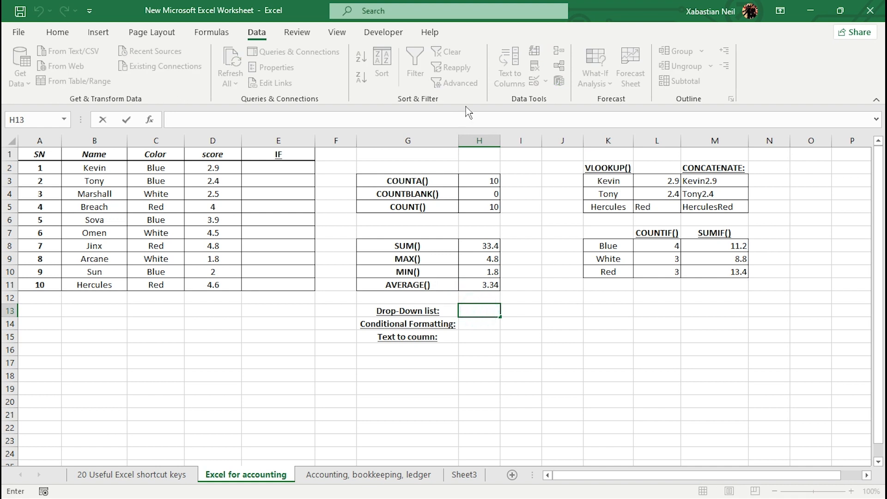
left_click(498, 311)
left_click(511, 311)
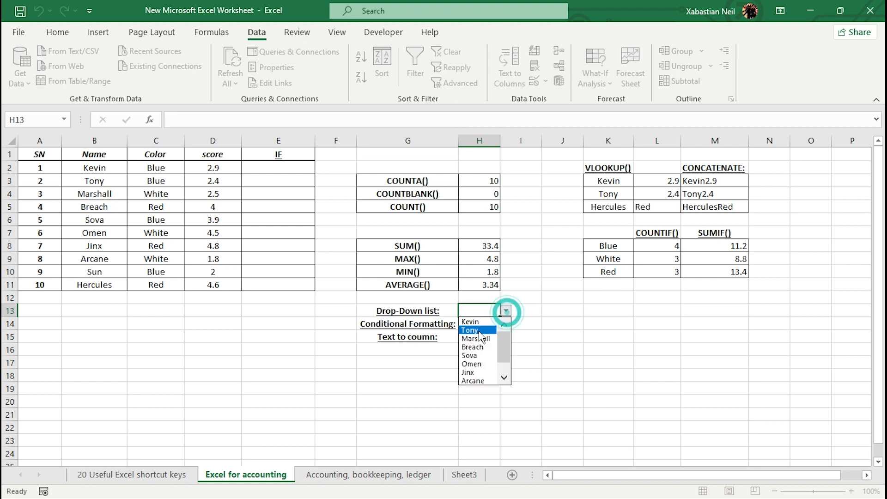
left_click(475, 327)
left_click(511, 310)
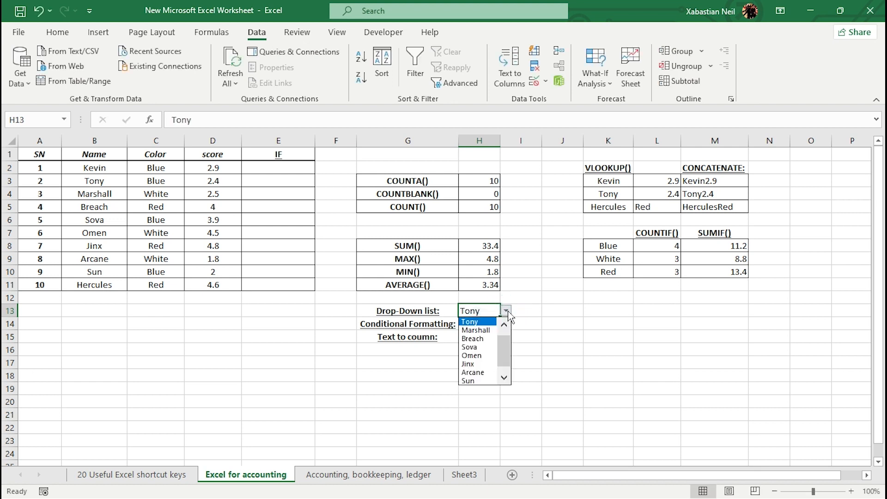
left_click(480, 347)
Set cell H13 to Arcane from its drop-down list.
left_click_drag(507, 320, 512, 313)
left_click(492, 311)
left_click(506, 311)
left_click(485, 369)
left_click(507, 311)
left_click(475, 367)
left_click(489, 337)
left_click(485, 311)
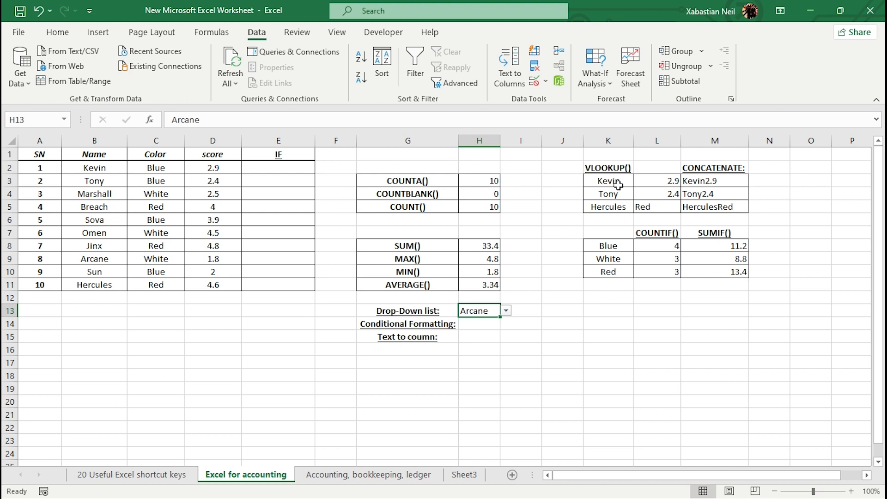
left_click(616, 205)
double_click(622, 183)
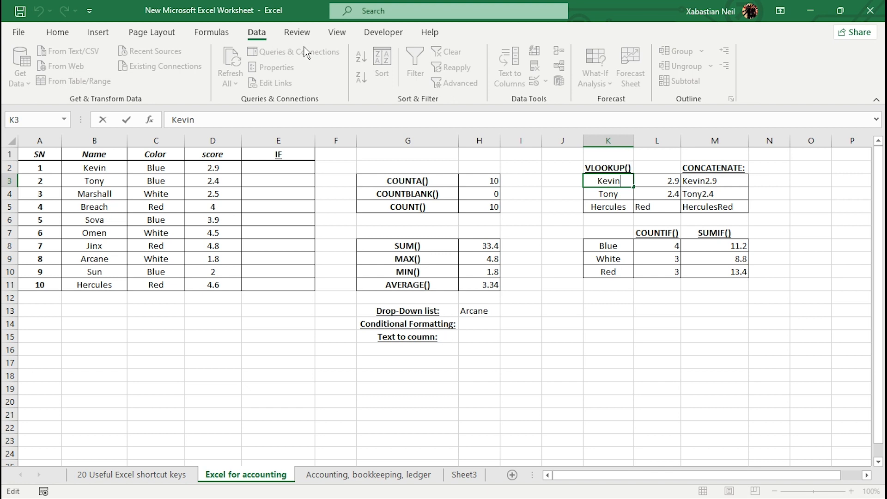
left_click_drag(520, 439, 520, 427)
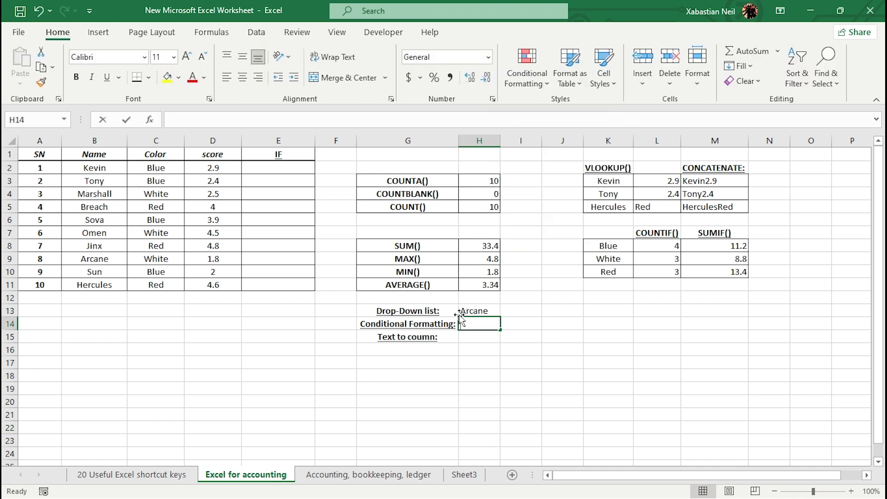
key("F2")
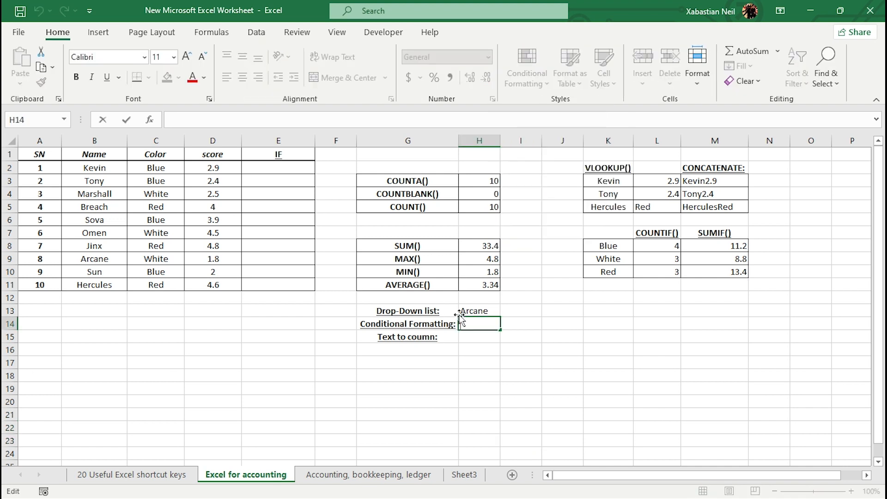
left_click(407, 336)
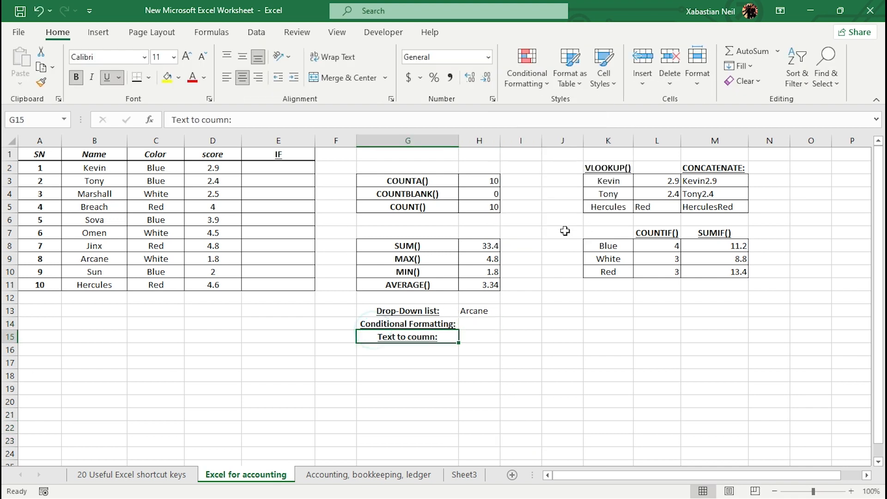
left_click(537, 81)
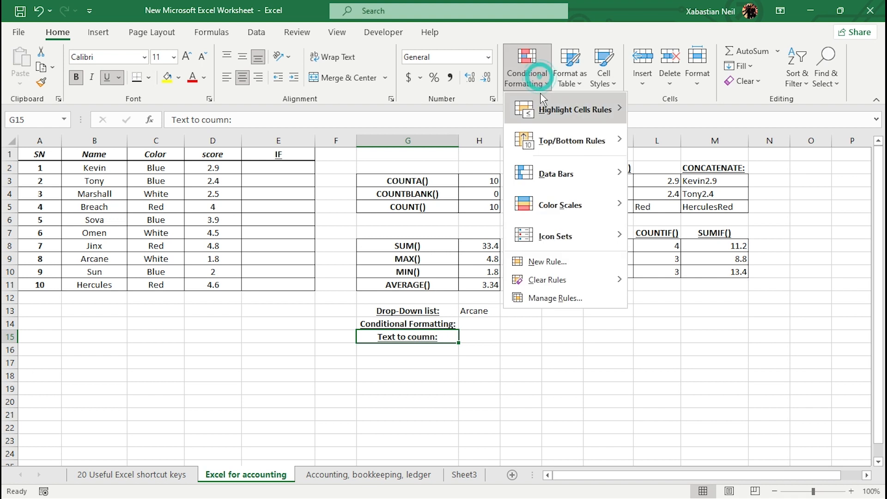
mouse_move(581, 122)
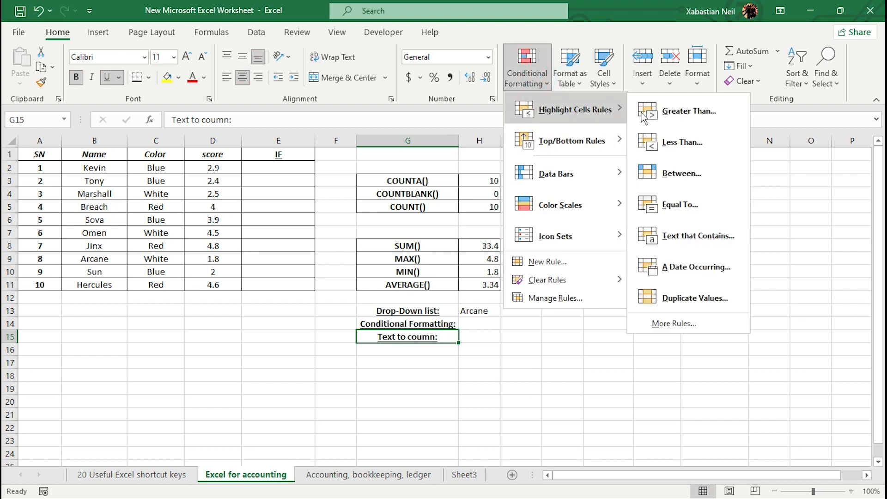
Highlight scores in D2:D11 greater than 3.3 with Light Red Fill with Dark Red Text through conditional formatting.
left_click(217, 170)
left_click_drag(215, 167, 223, 285)
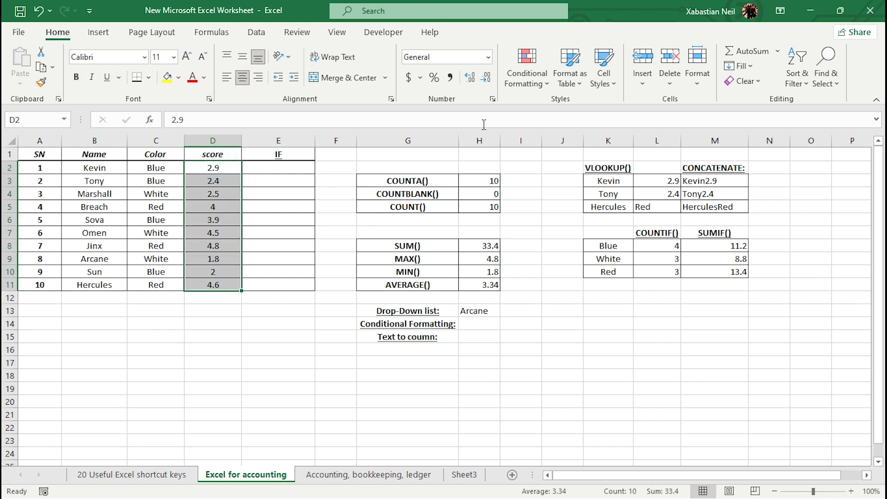
left_click(529, 78)
mouse_move(577, 112)
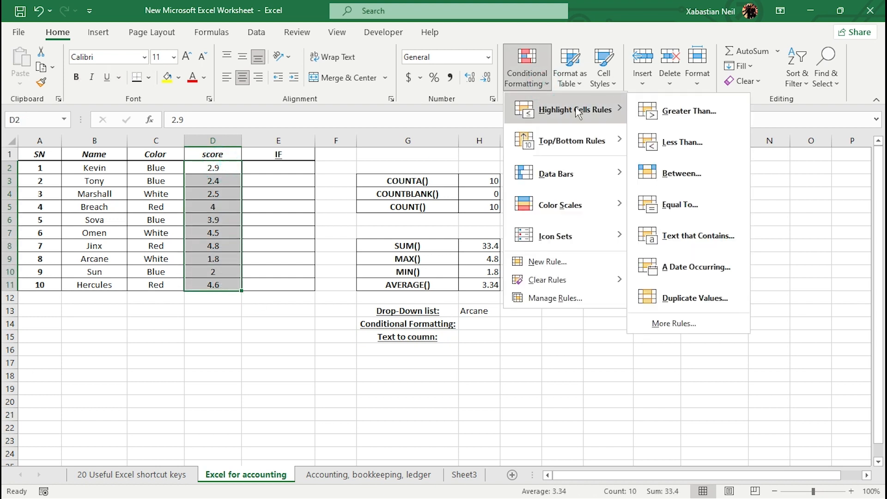
left_click(682, 126)
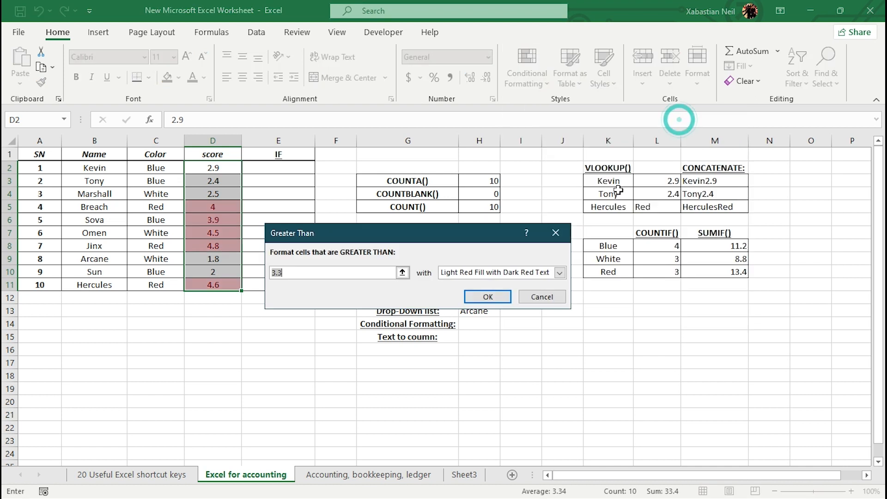
left_click(492, 297)
Add a Bottom 10% conditional formatting rule to the scores in D2:D11, with Light Red Fill with Dark Red Text.
left_click(527, 69)
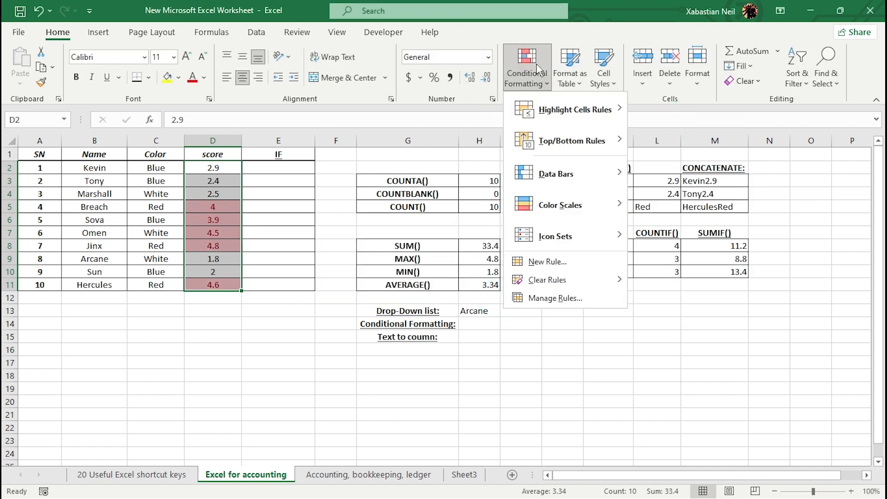
mouse_move(587, 208)
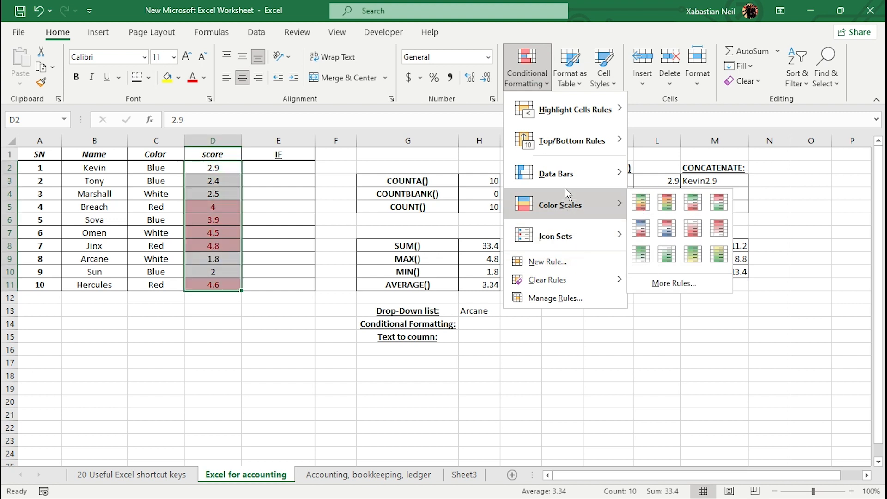
mouse_move(600, 175)
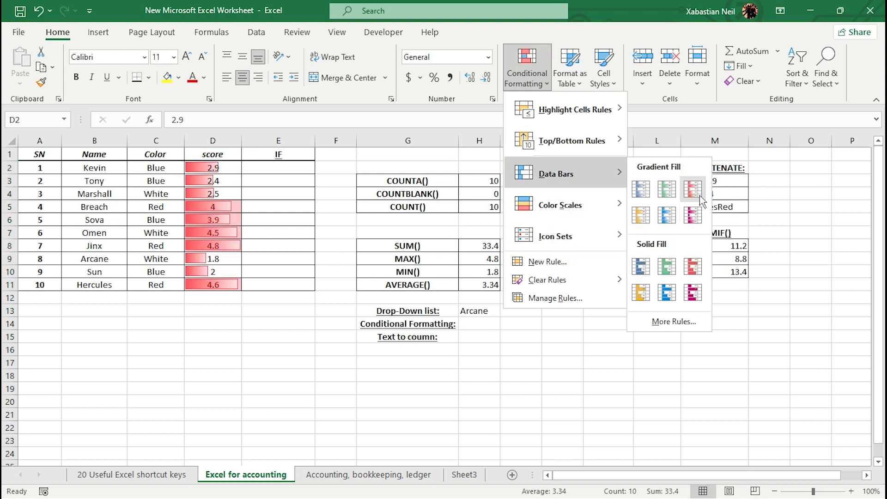
mouse_move(597, 147)
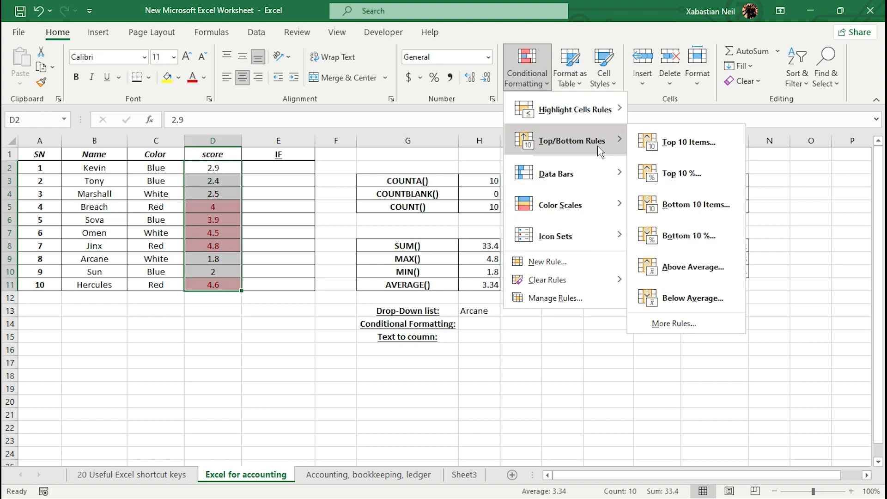
left_click(699, 232)
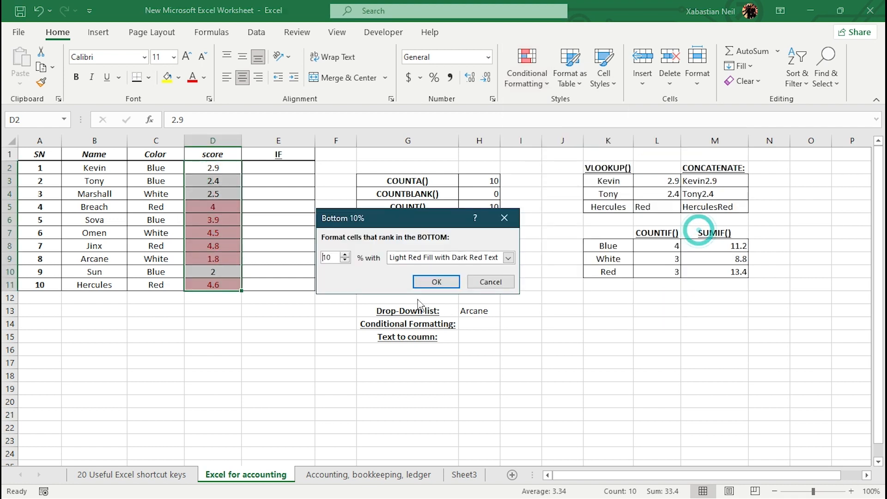
left_click(435, 281)
left_click(252, 259)
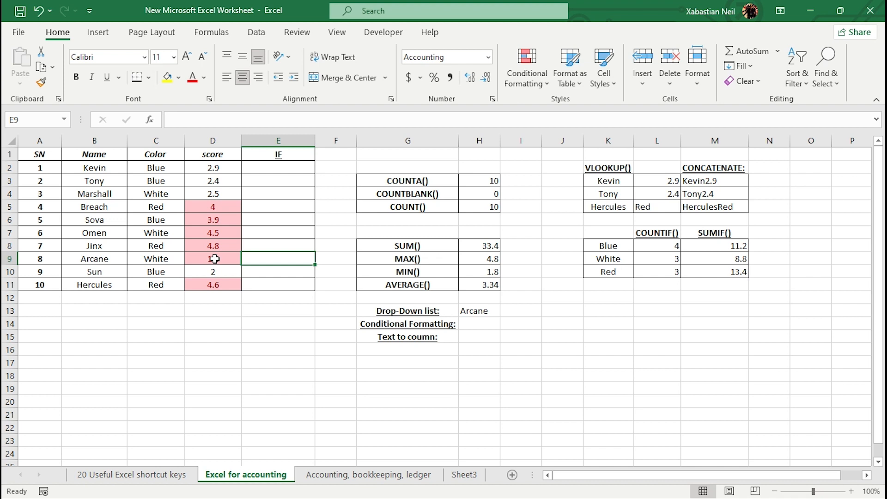
left_click(260, 349)
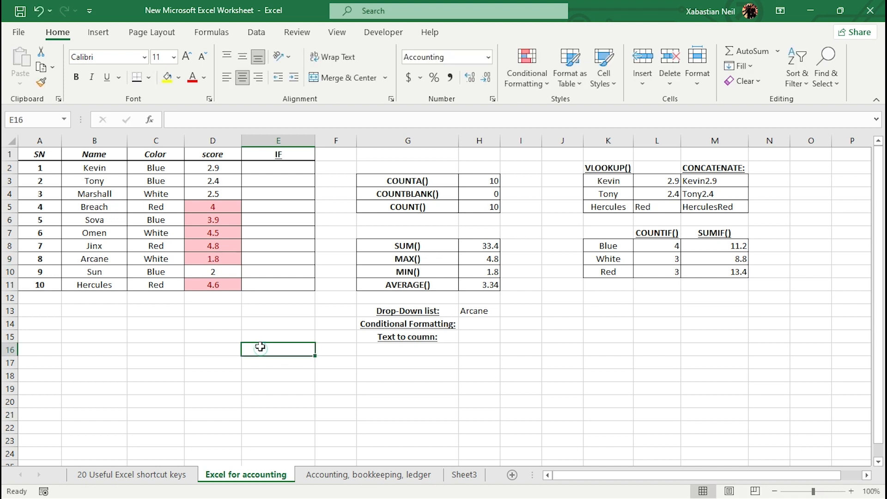
Run Text to Columns on the names in B2:B11 as delimited text, with tab, semicolon, comma and space as delimiters.
left_click_drag(95, 168, 112, 290)
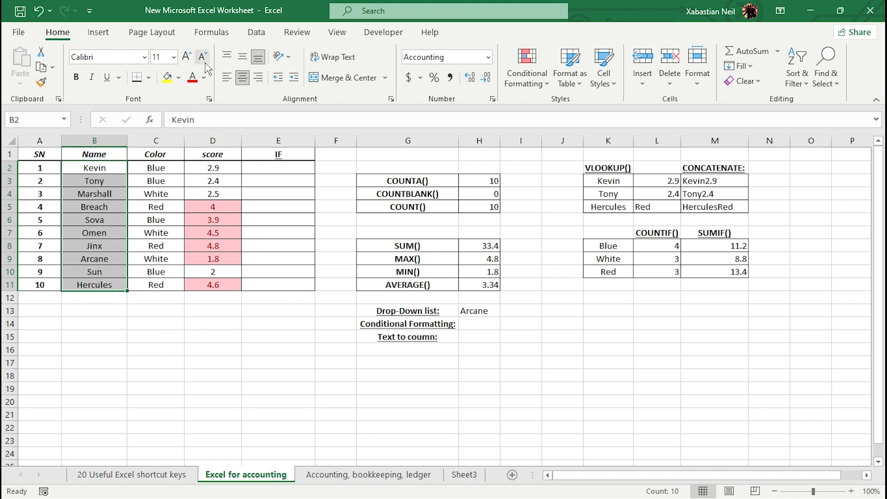
left_click(257, 32)
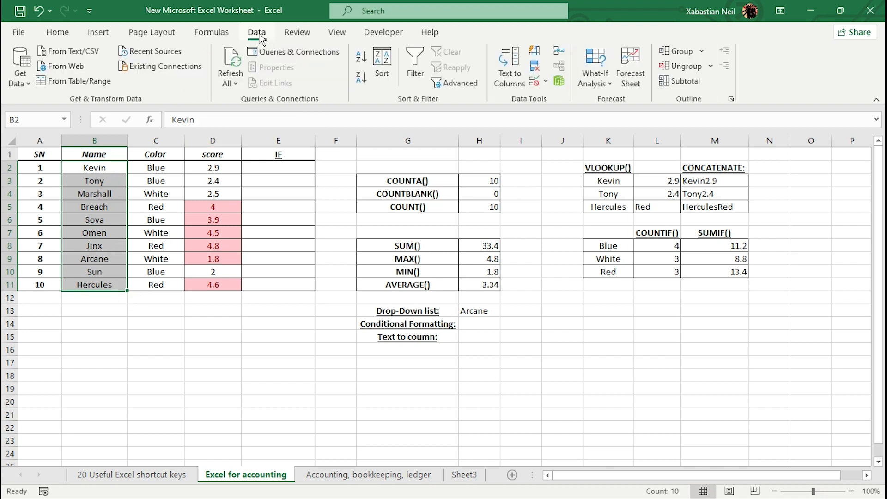
left_click(513, 63)
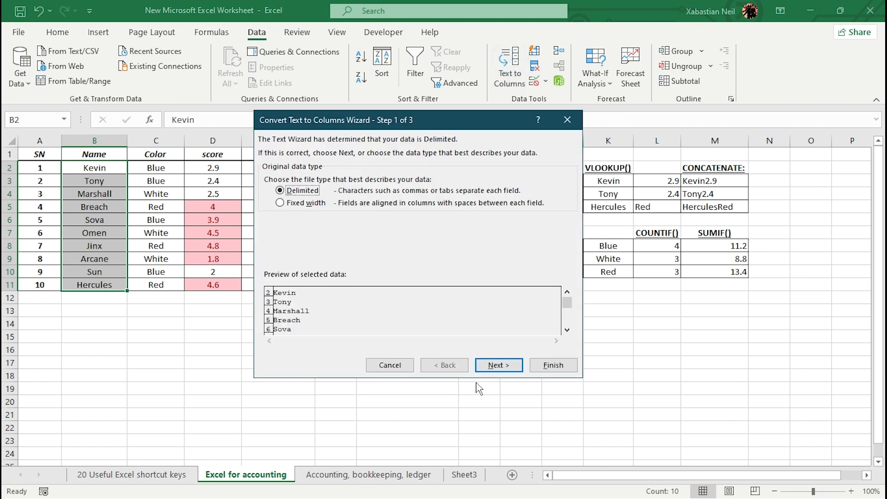
left_click(499, 366)
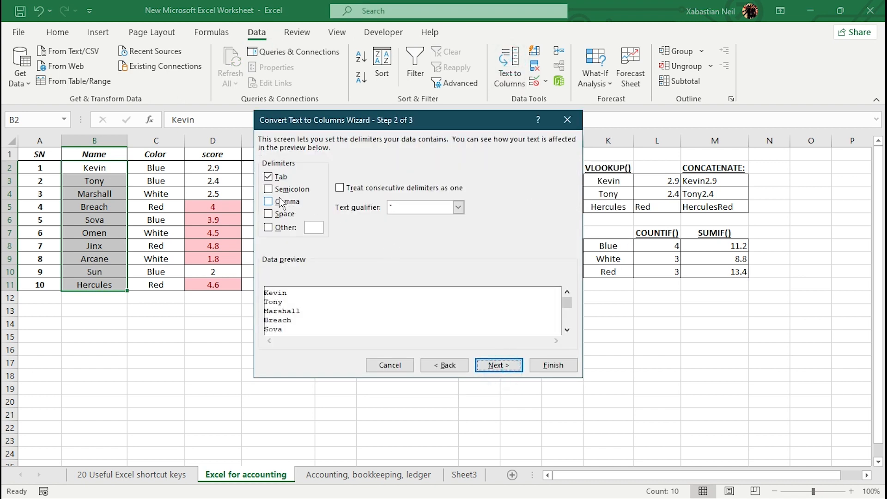
left_click(268, 202)
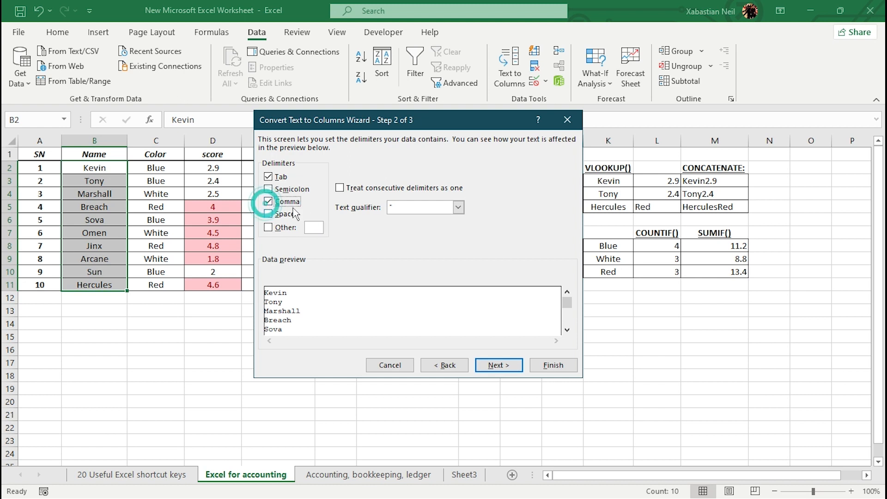
left_click(268, 189)
left_click(268, 214)
left_click(498, 365)
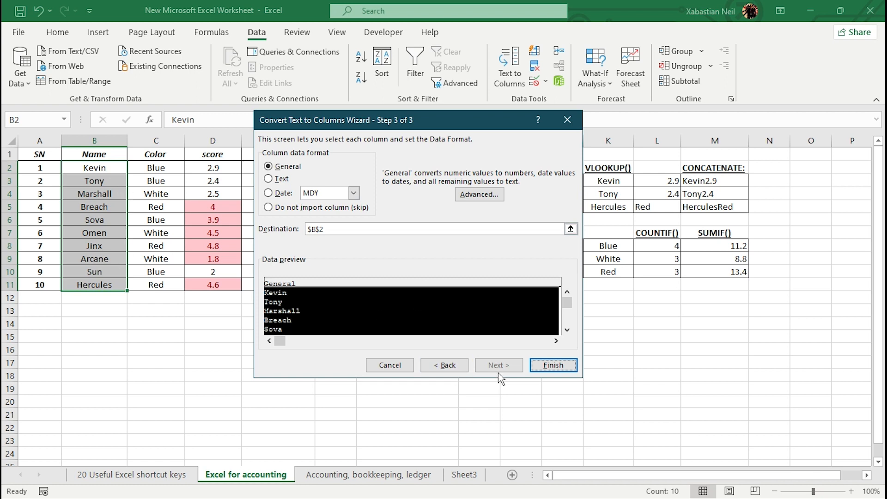
left_click(553, 365)
left_click(106, 197)
left_click(106, 172)
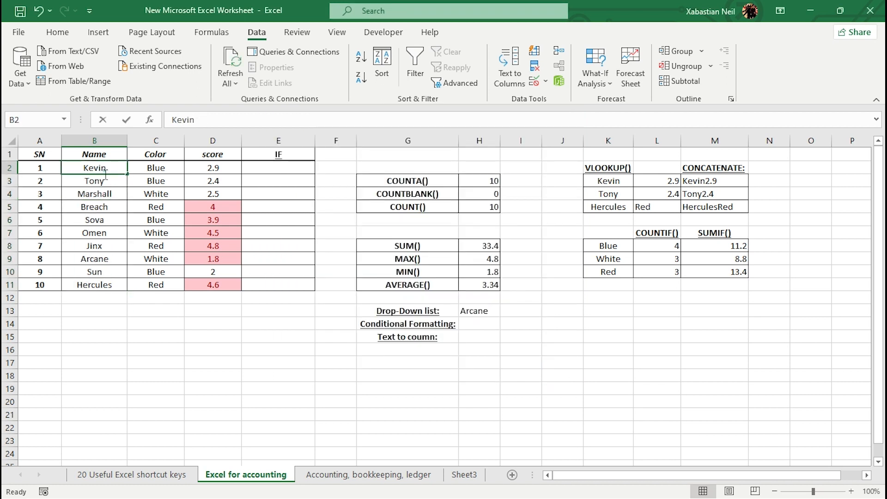
double_click(105, 173)
Start another Text to Columns conversion on B1:B11 with Delimited as the original data type.
left_click_drag(119, 157, 123, 290)
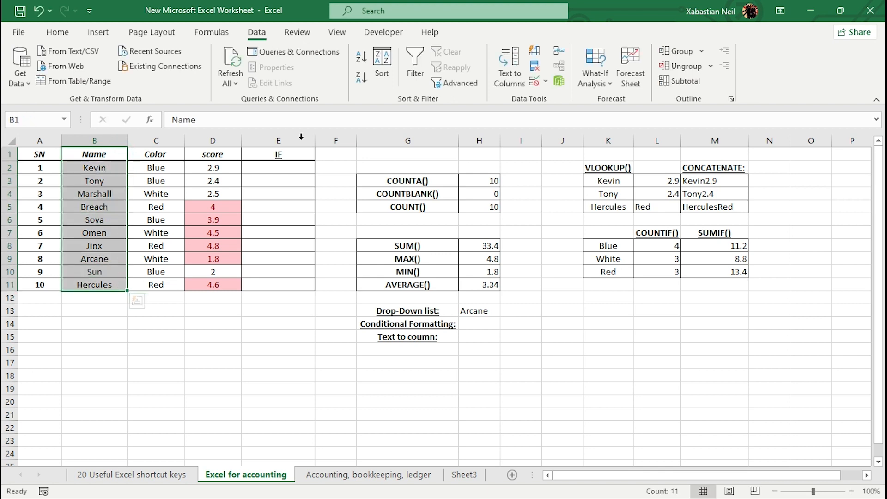
left_click(510, 69)
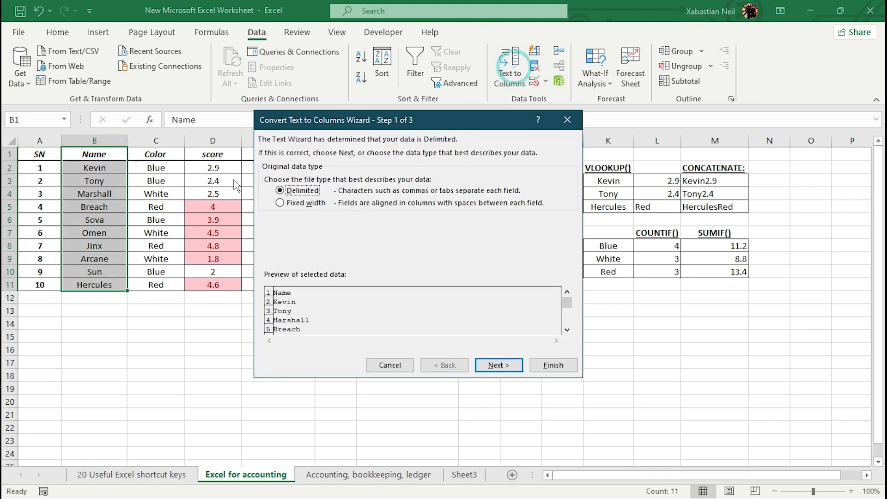
left_click(280, 203)
left_click(280, 190)
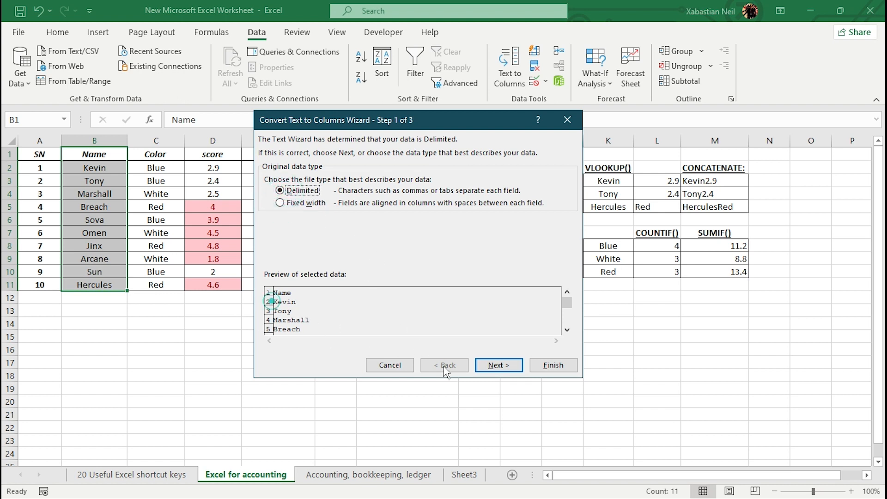
left_click(499, 366)
Remove the space, semicolon and tab delimiters, keeping comma, and add the letter a as a custom delimiter.
left_click(268, 214)
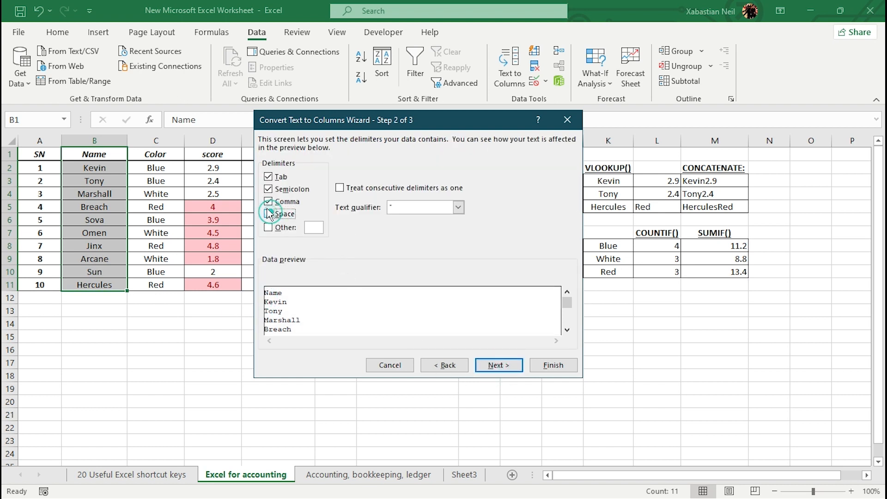
left_click(269, 188)
left_click(268, 177)
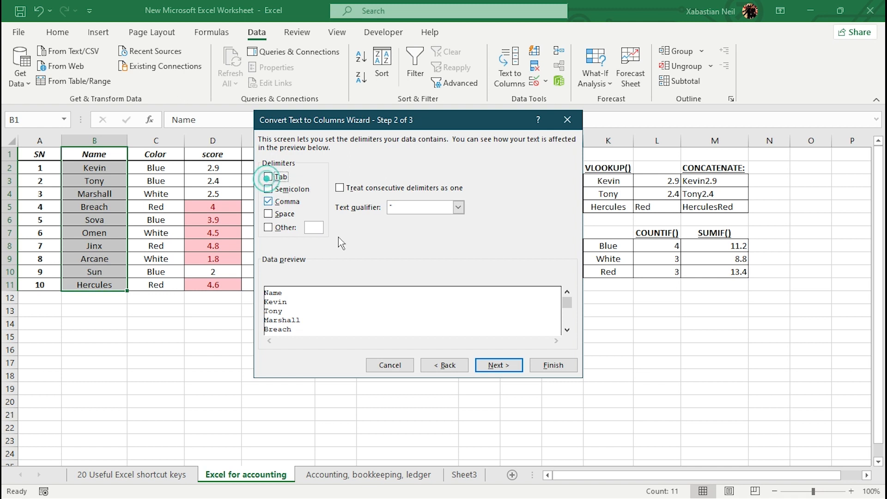
left_click(314, 228)
type("a")
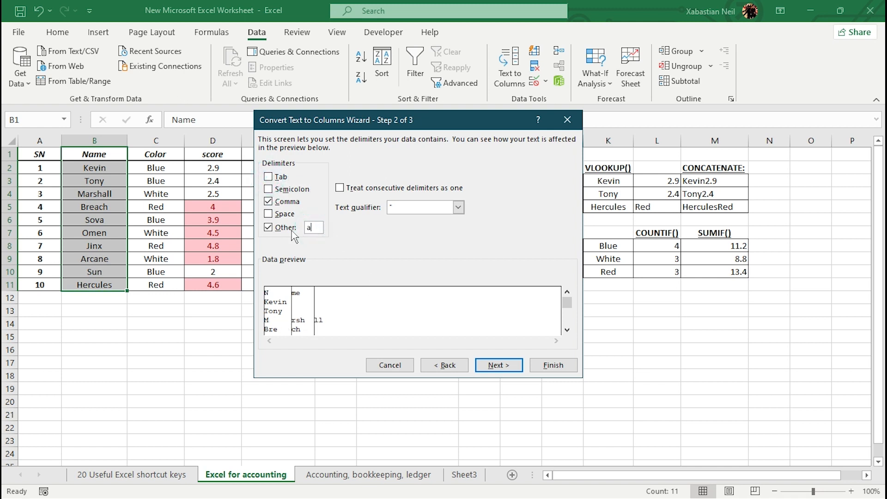
Turn off the comma and custom delimiters, leaving none active, and set the text qualifier to (none).
left_click(269, 213)
left_click(268, 202)
left_click(269, 227)
left_click(268, 214)
left_click(452, 207)
left_click(426, 236)
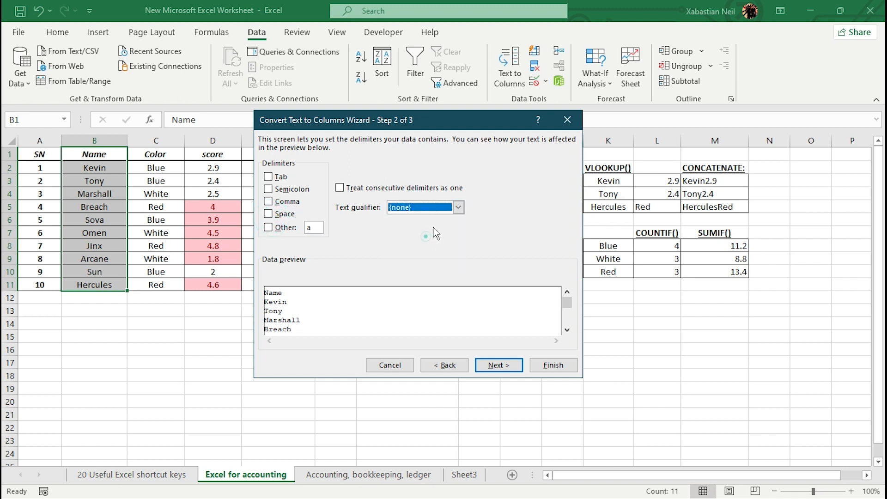
Treat consecutive delimiters as one, enable the tab delimiter, leave the custom delimiter empty and finish the conversion.
left_click(340, 187)
left_click(268, 178)
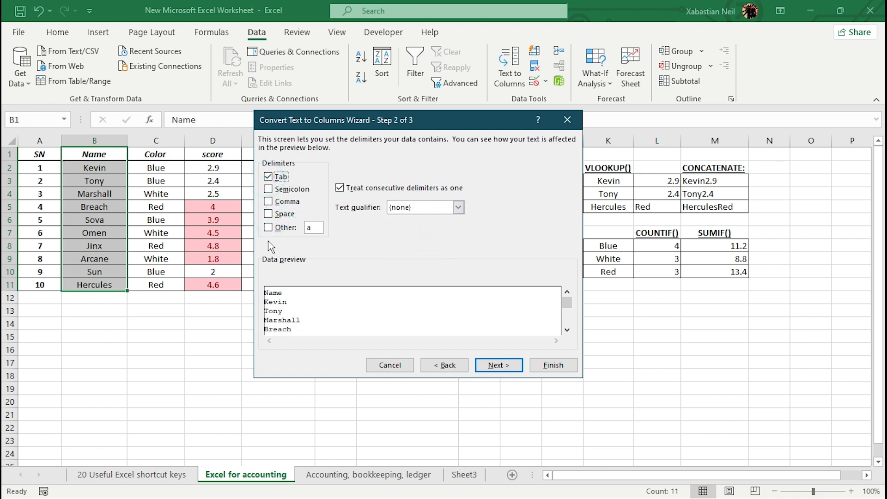
left_click(311, 226)
type("N")
key("BackSpace")
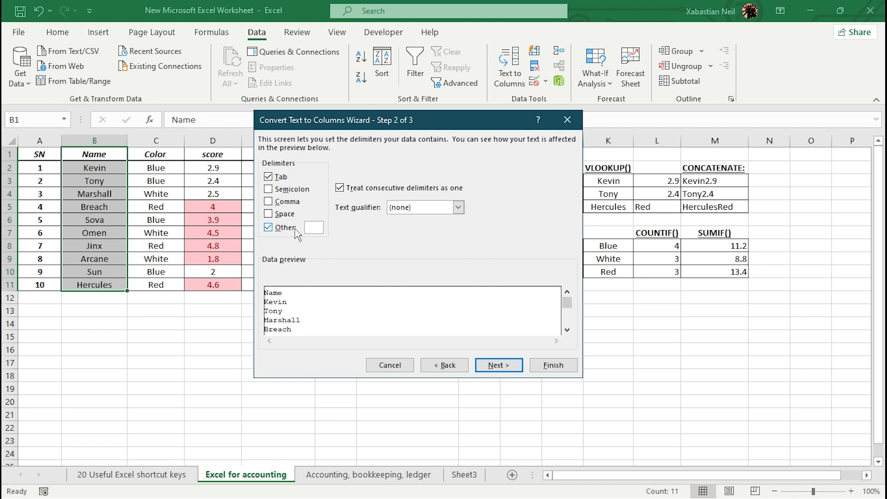
left_click(518, 366)
left_click(553, 365)
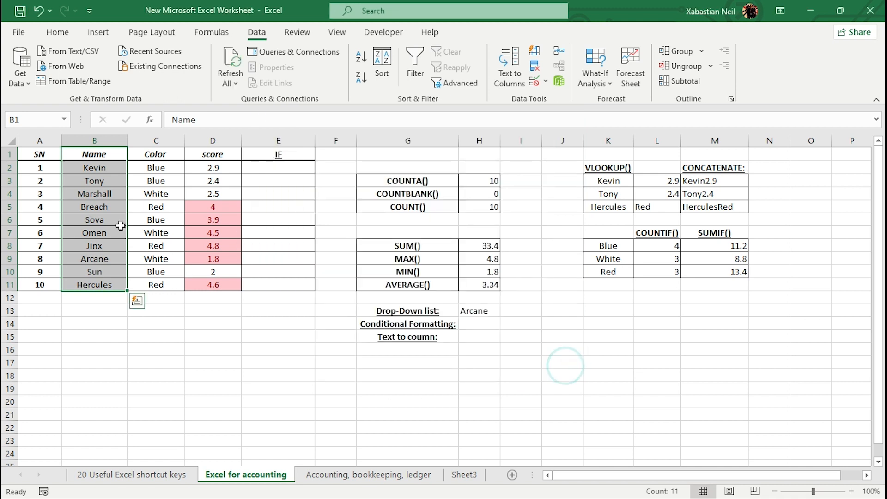